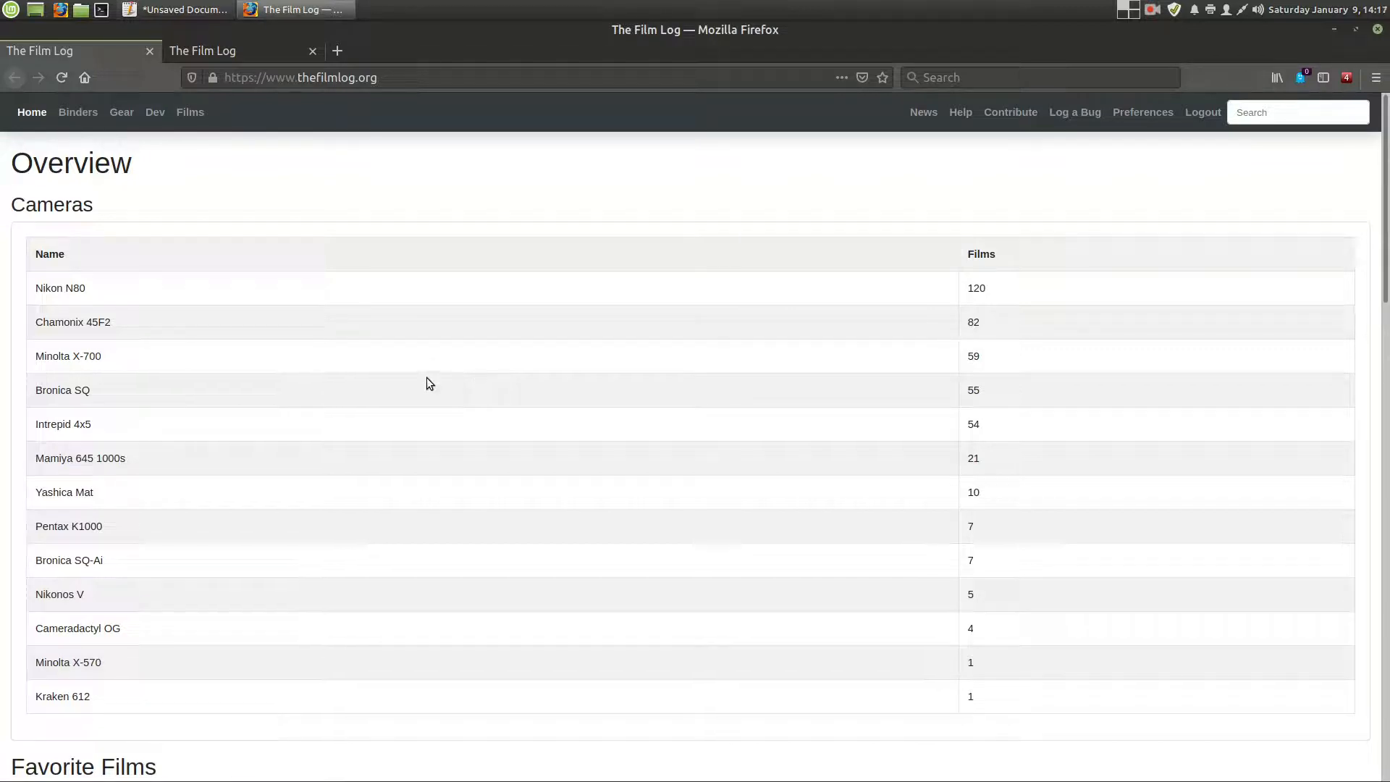
- Open the Film Tests page of the films section and view the test curves
left_click(189, 114)
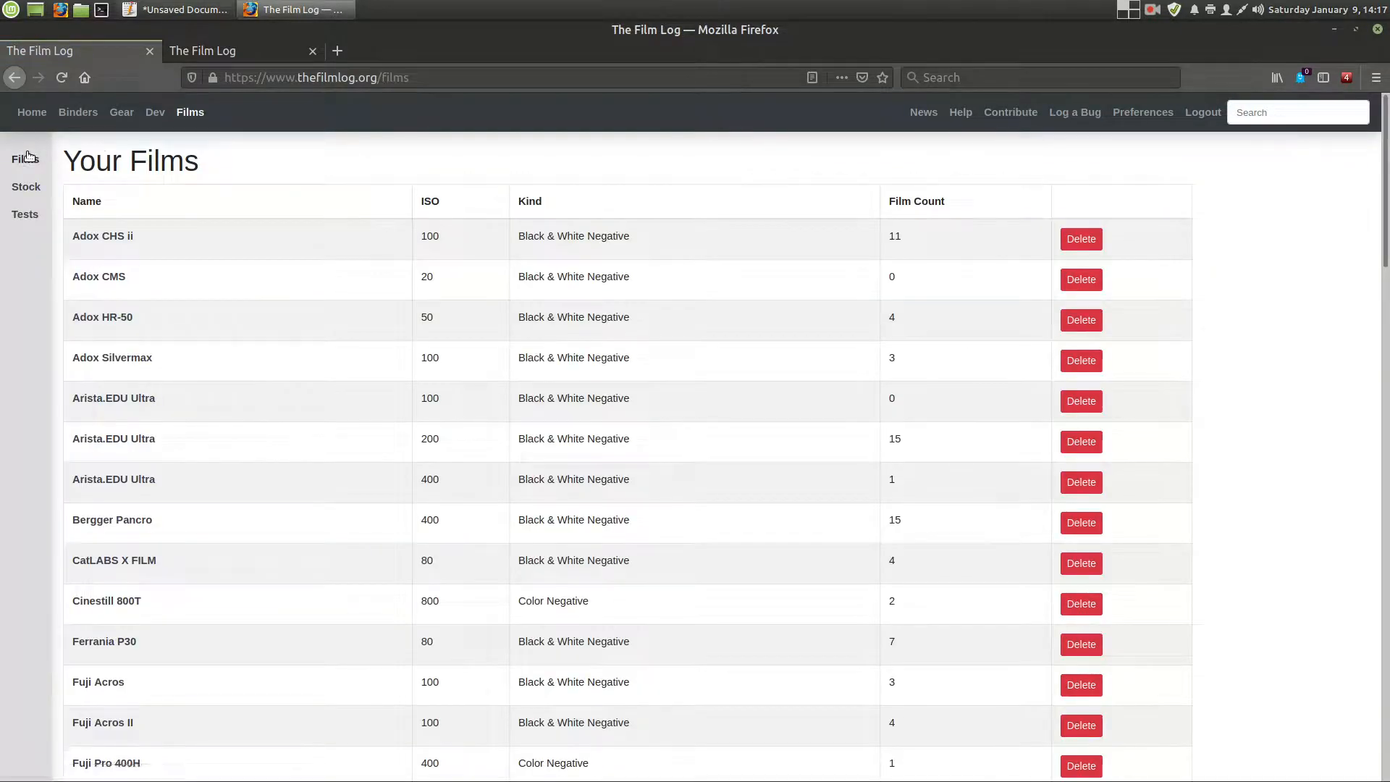
left_click(25, 215)
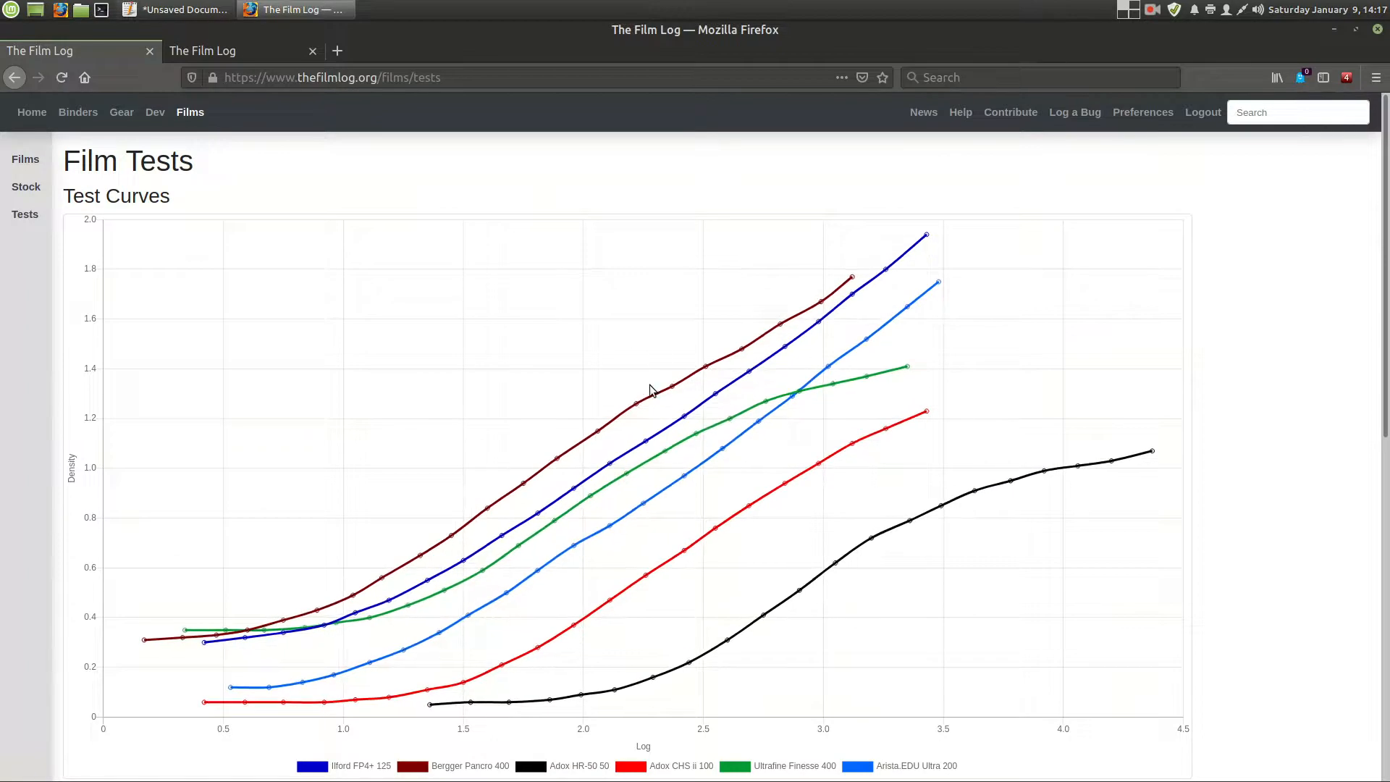
scroll(650, 391, "down", 1)
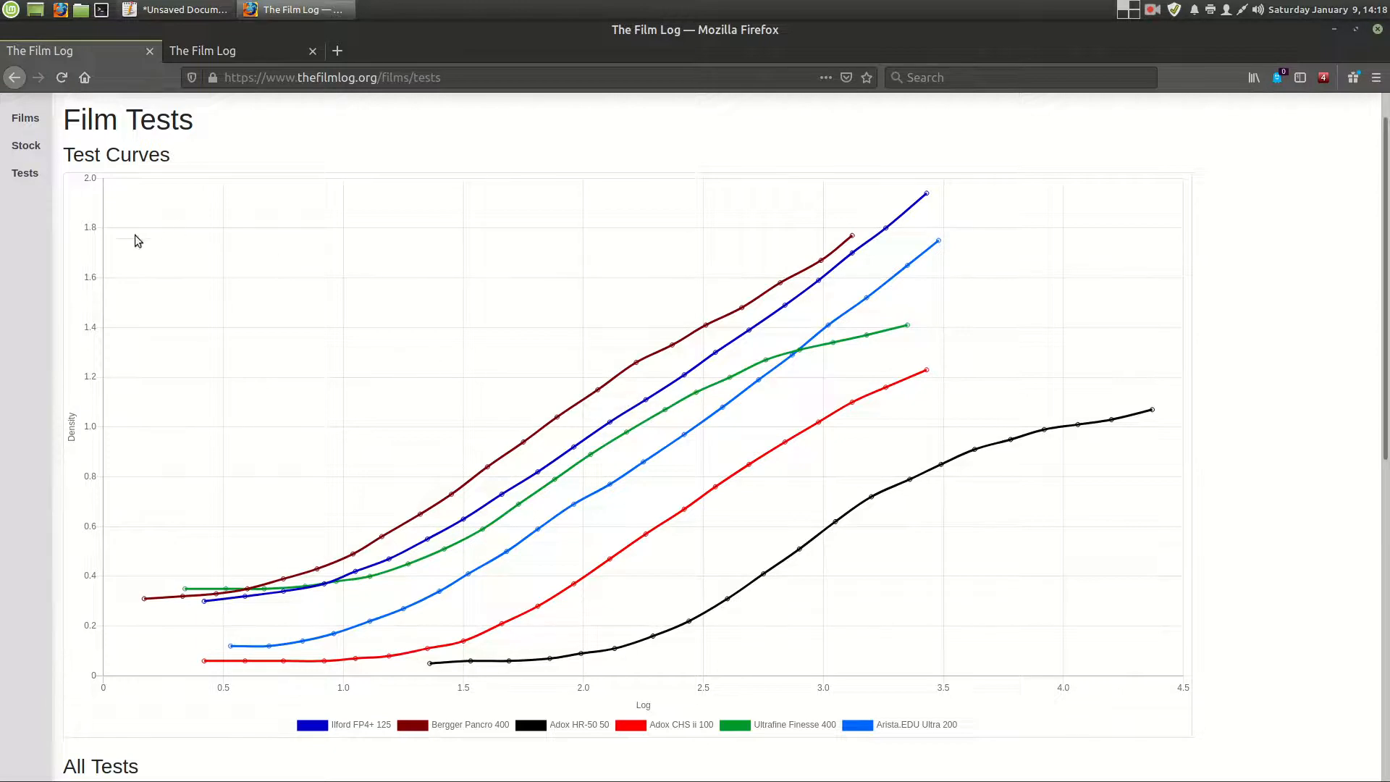
scroll(246, 264, "up", 1)
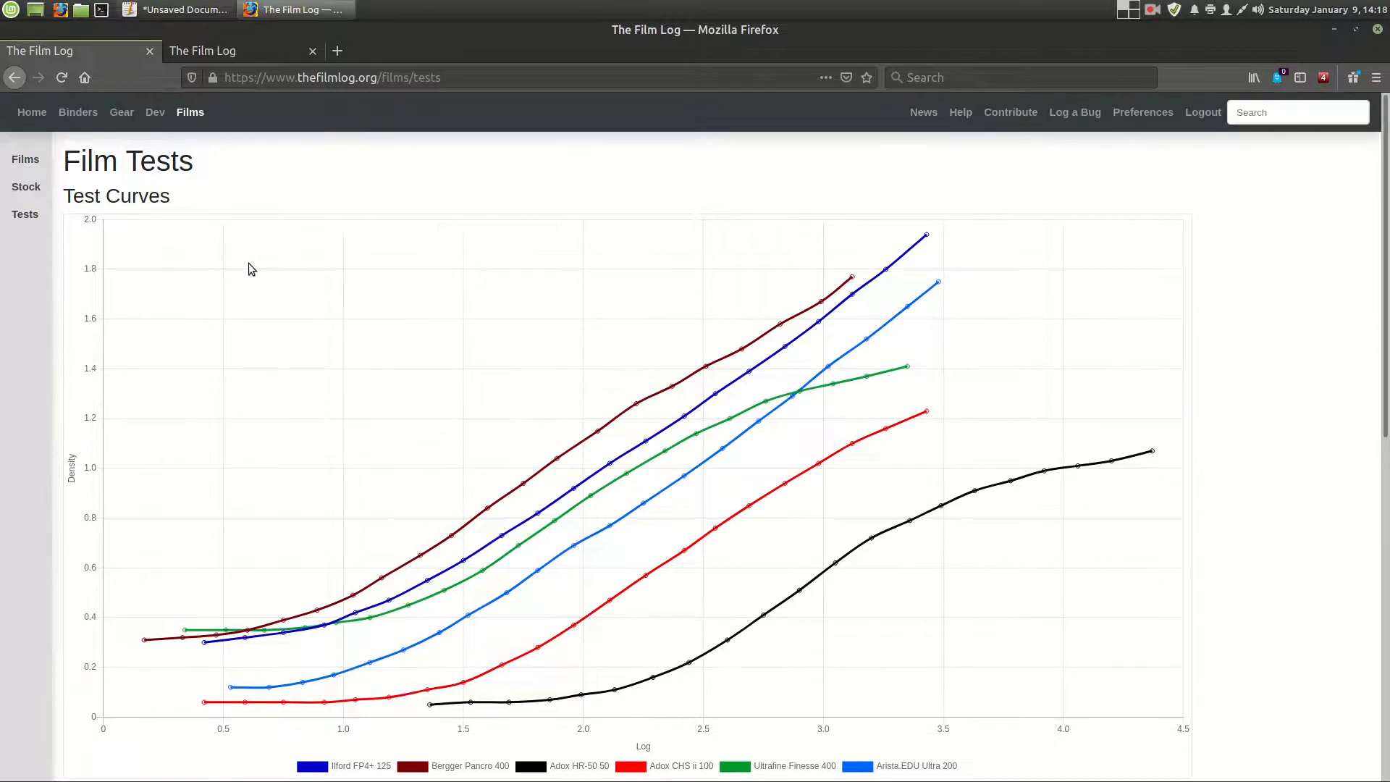
- View the user preferences page and the Film Stock page
left_click(1149, 115)
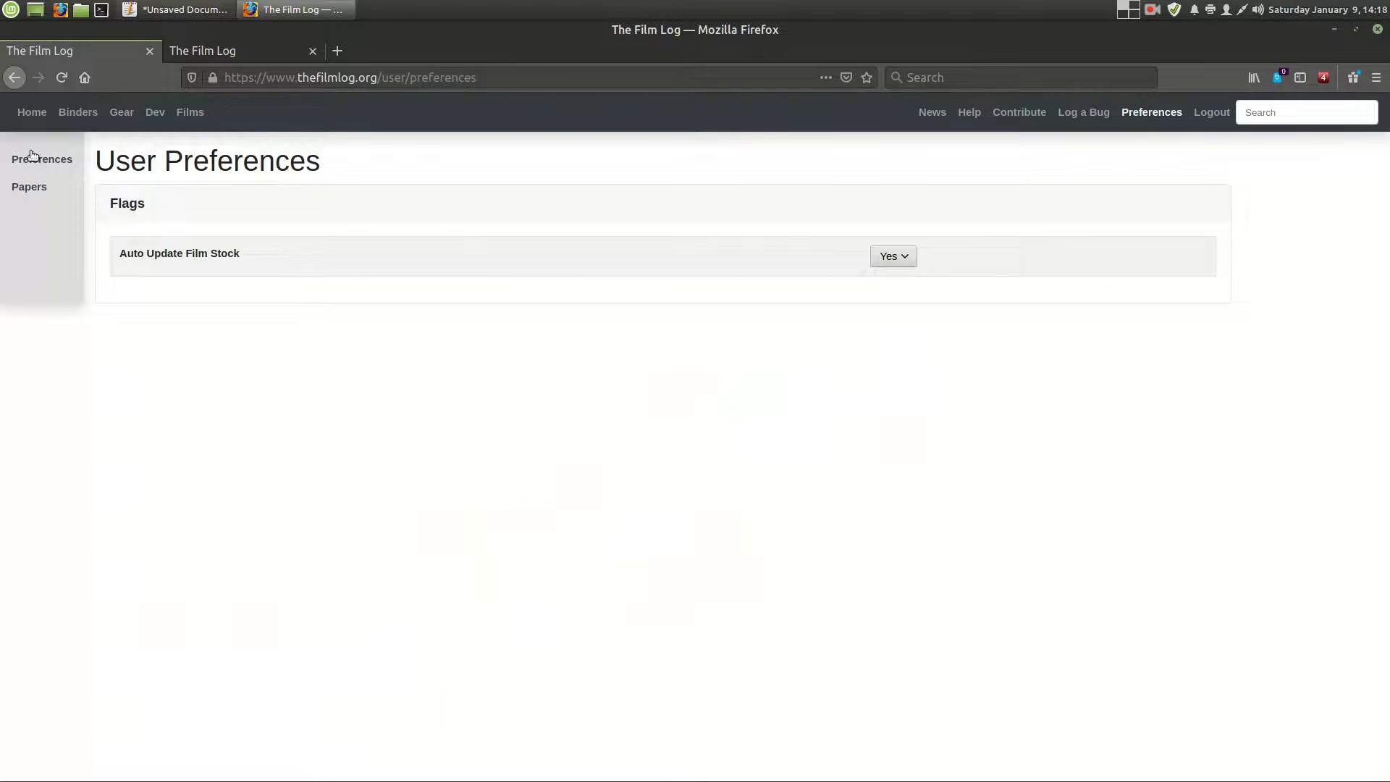
left_click(194, 116)
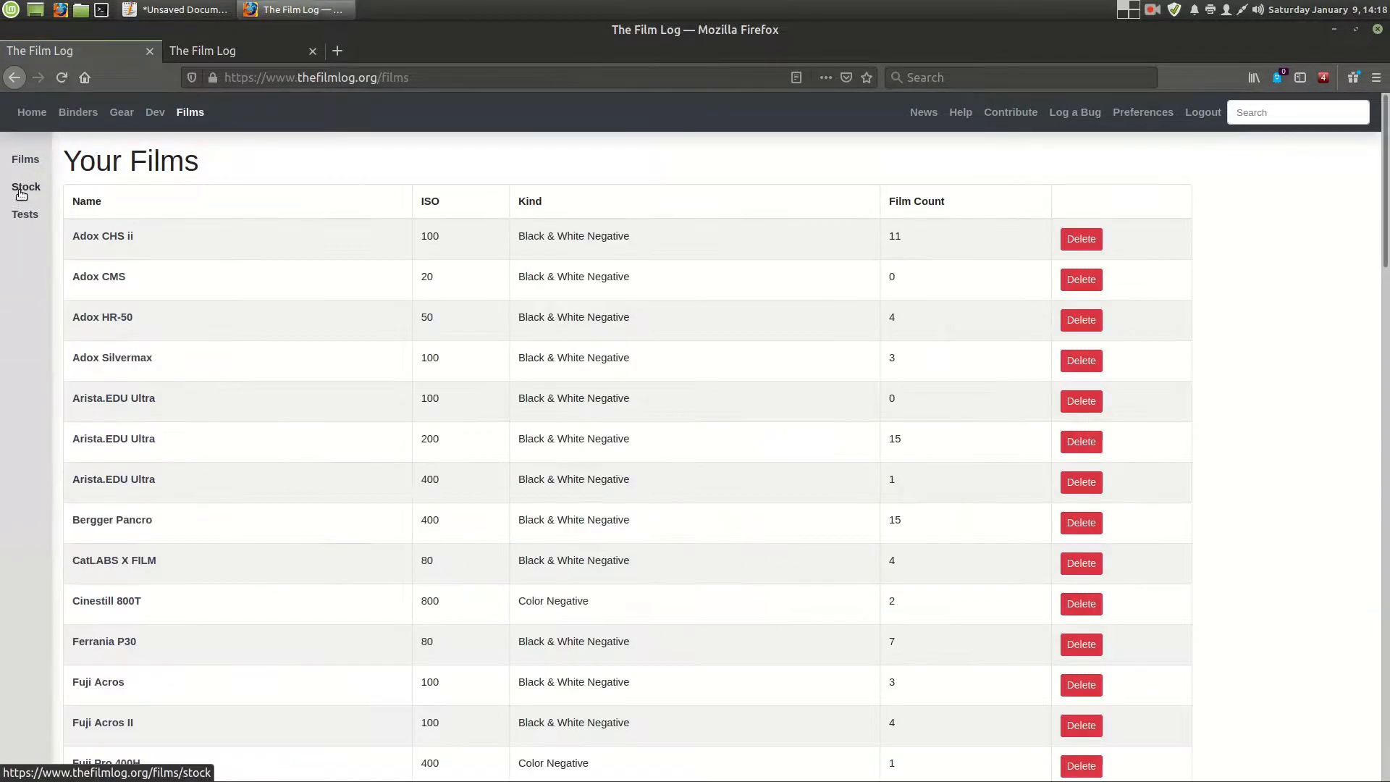
left_click(22, 192)
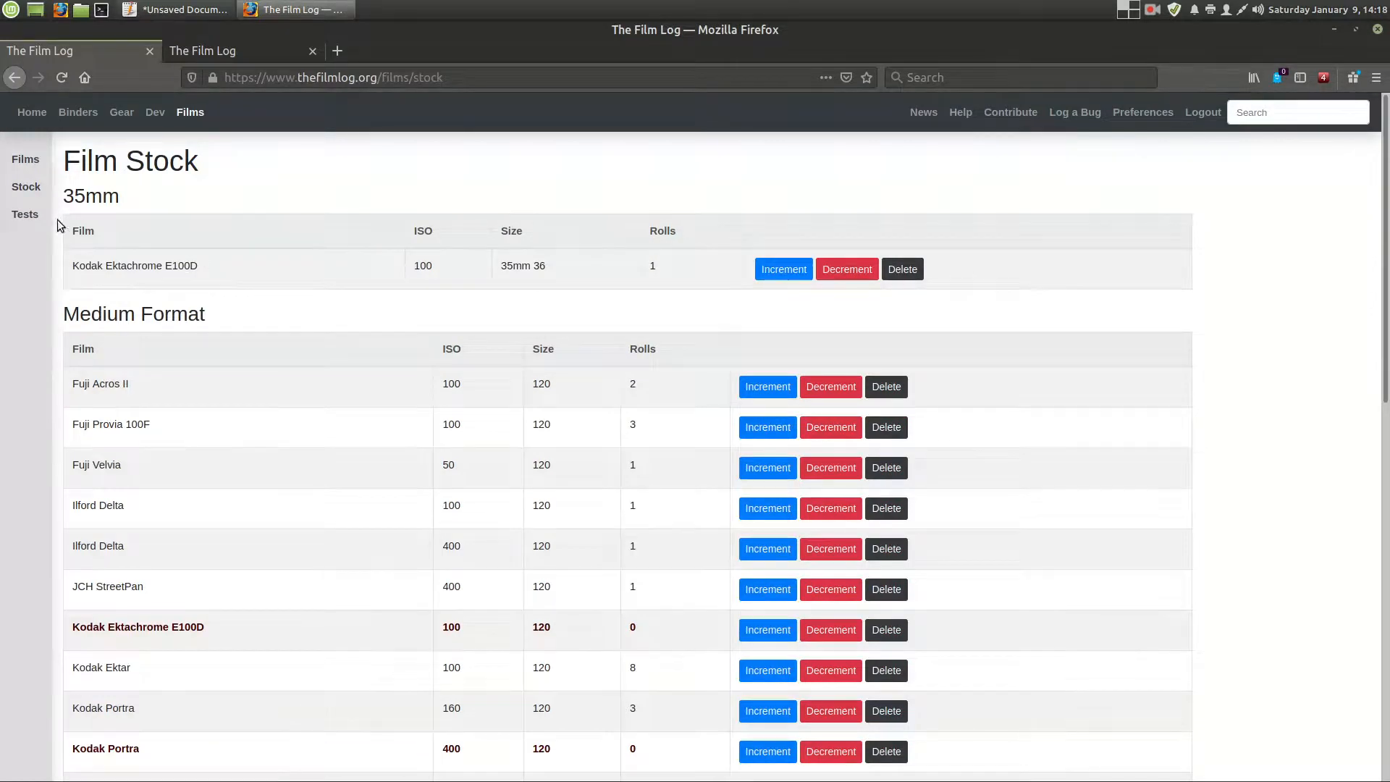
- Examine the test curves and the All Tests table on the Film Tests page
left_click(20, 218)
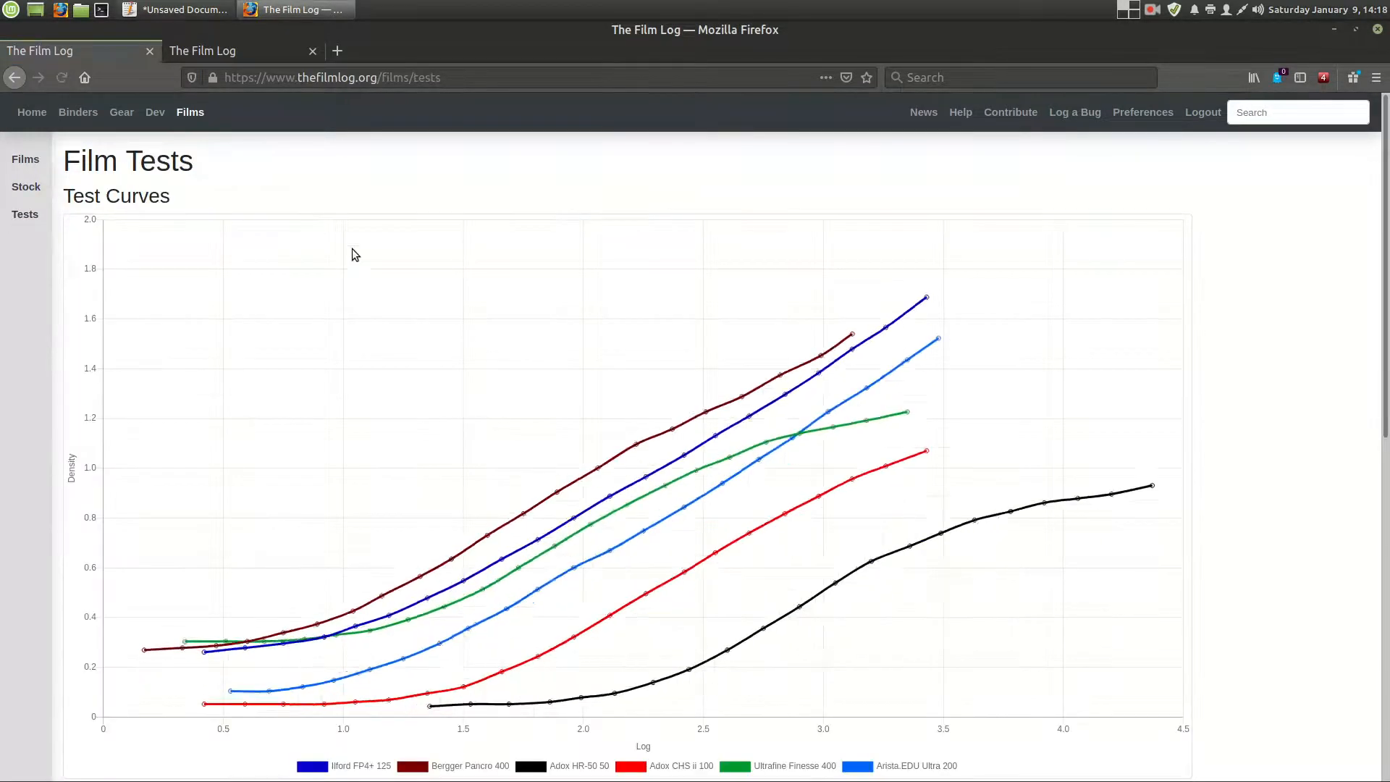
scroll(521, 425, "down", 5)
scroll(524, 426, "down", 6)
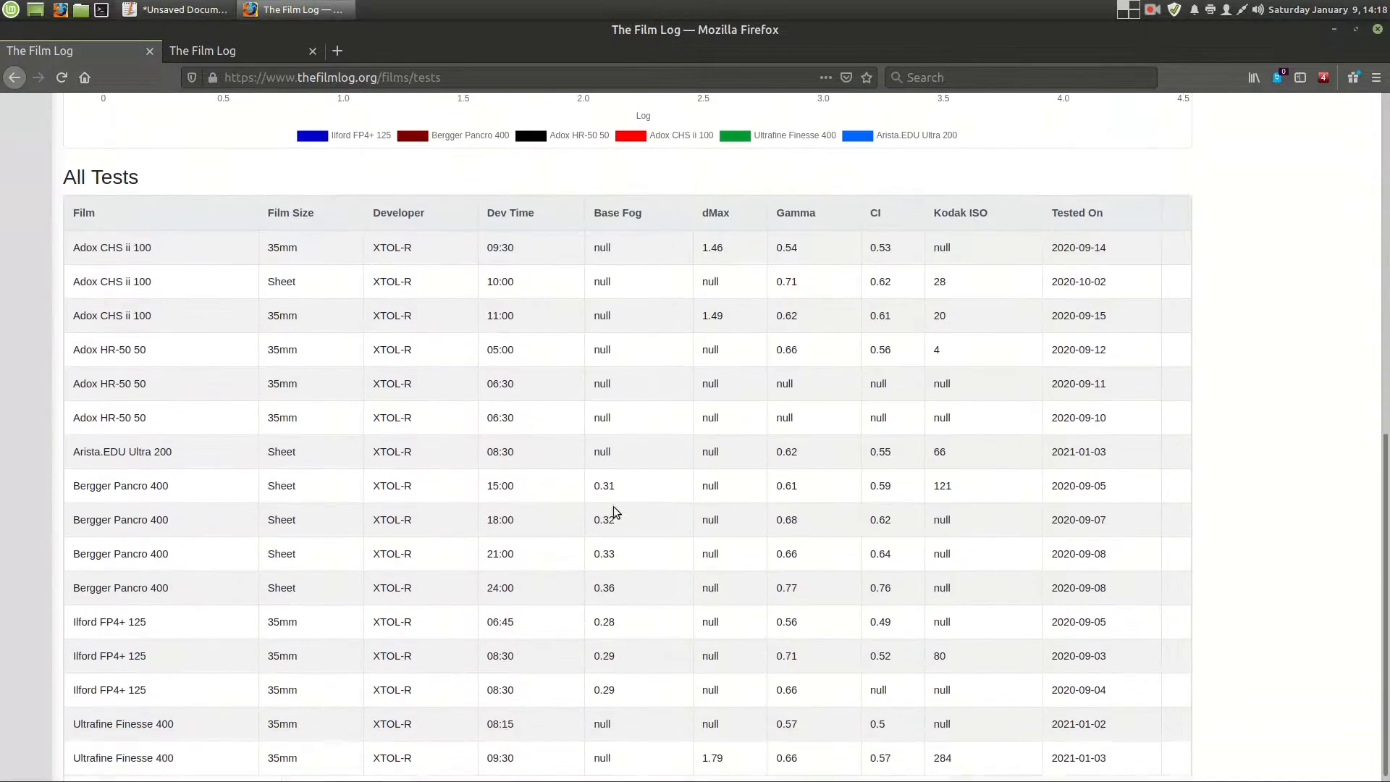
scroll(282, 521, "up", 12)
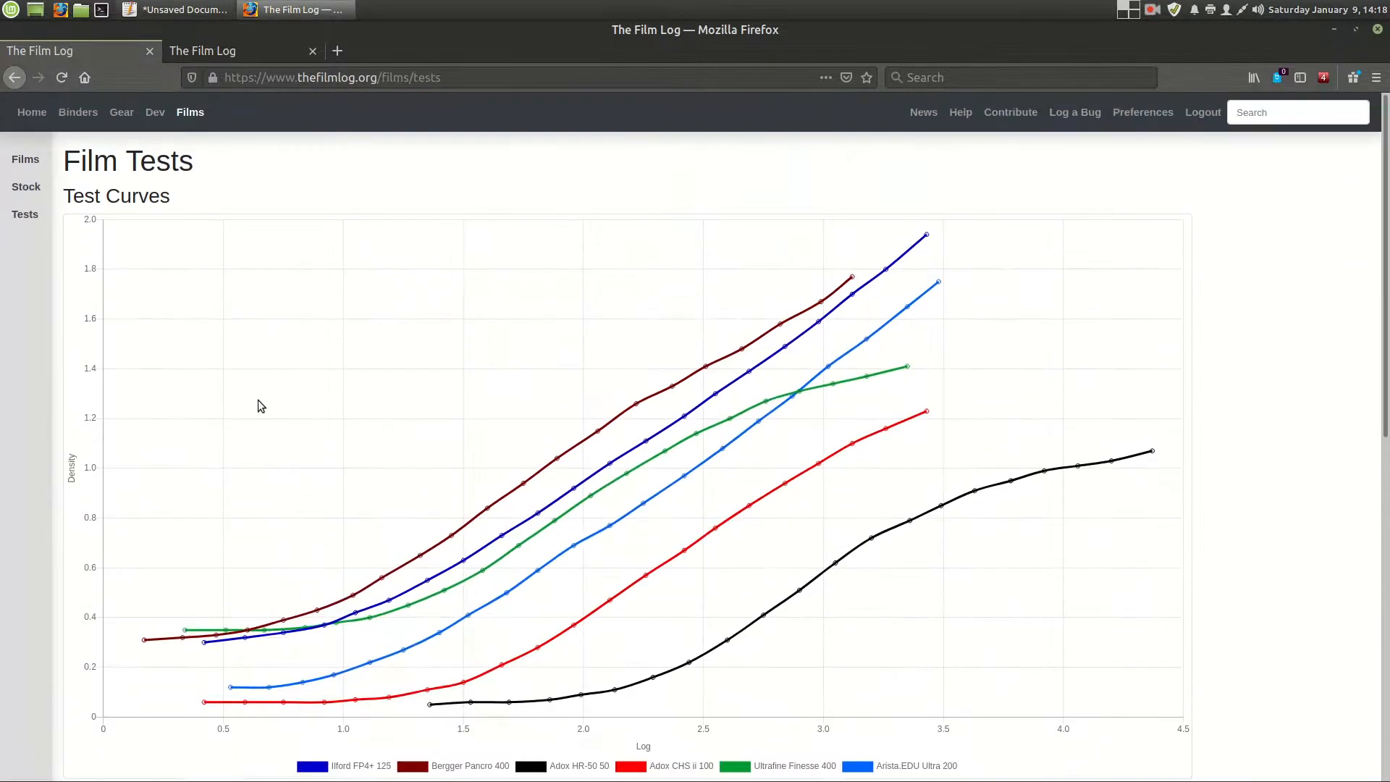
scroll(346, 345, "down", 7)
scroll(448, 463, "down", 4)
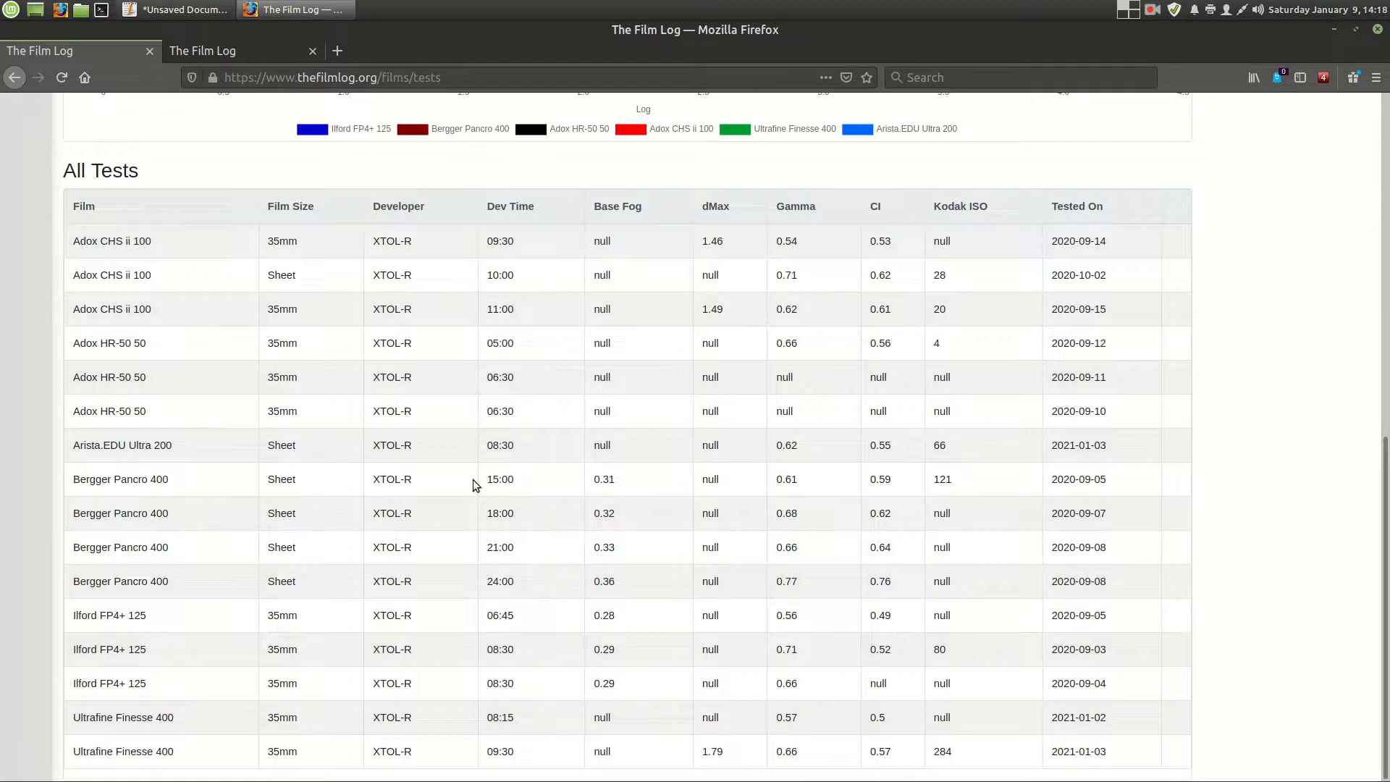
scroll(492, 490, "up", 9)
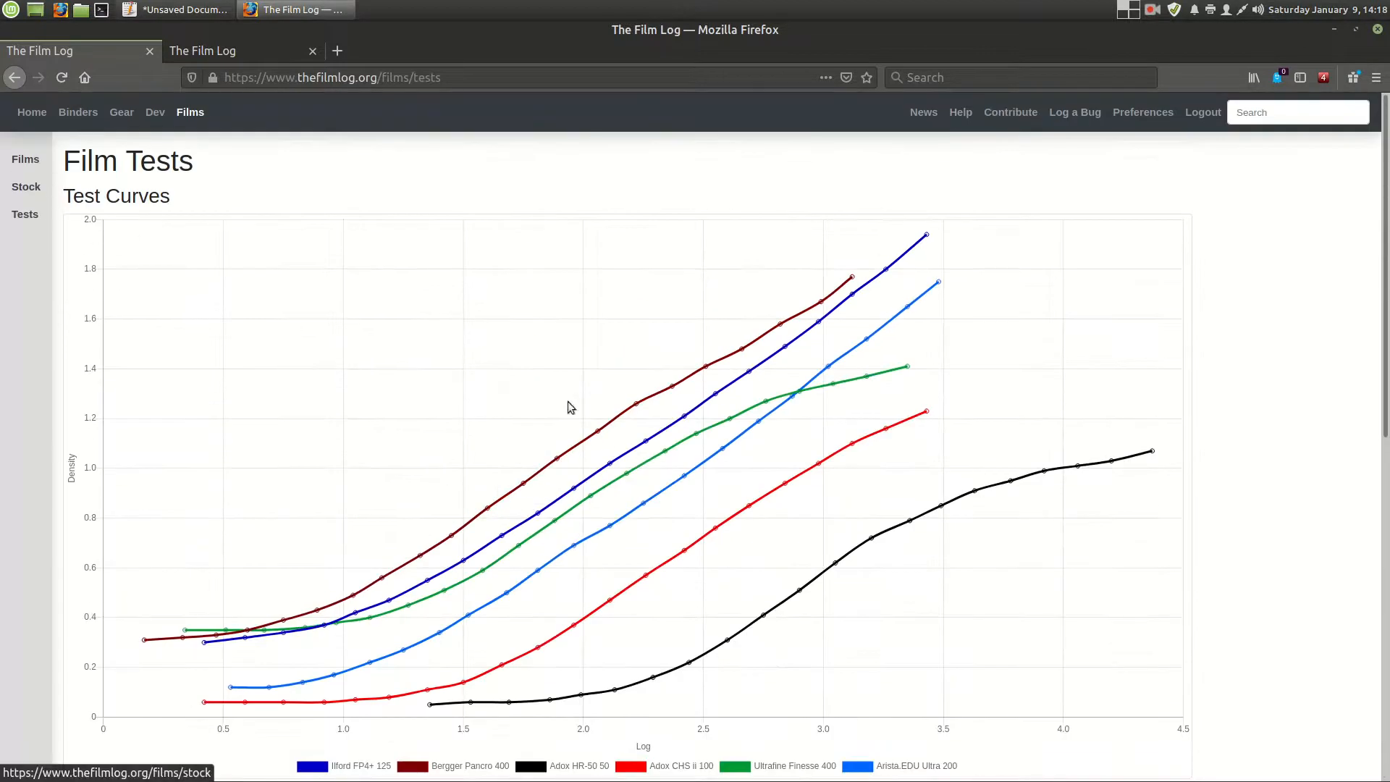
scroll(654, 471, "down", 2)
scroll(710, 524, "up", 2)
- Switch to the localhost:5000 copy of the site and go to the Add Film form below its film list
left_click(22, 159)
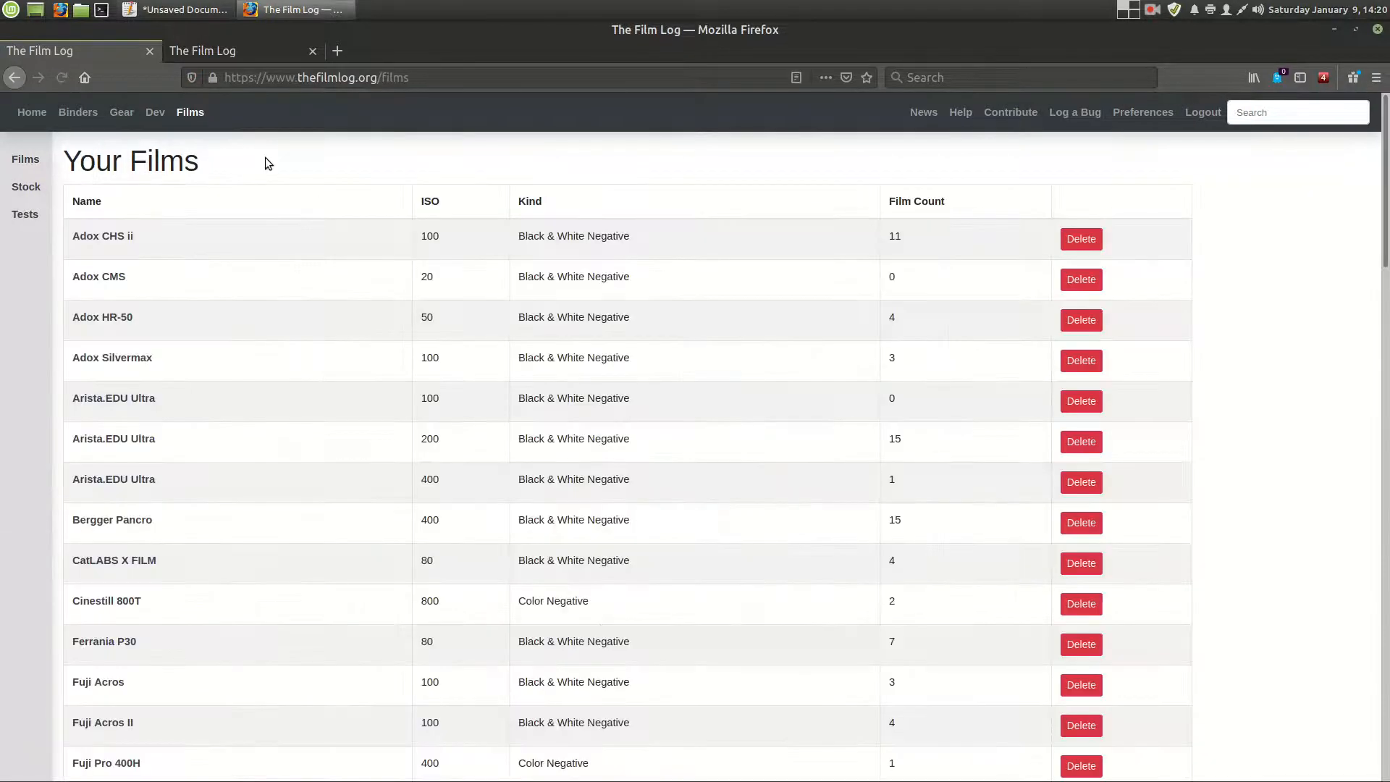
left_click(182, 51)
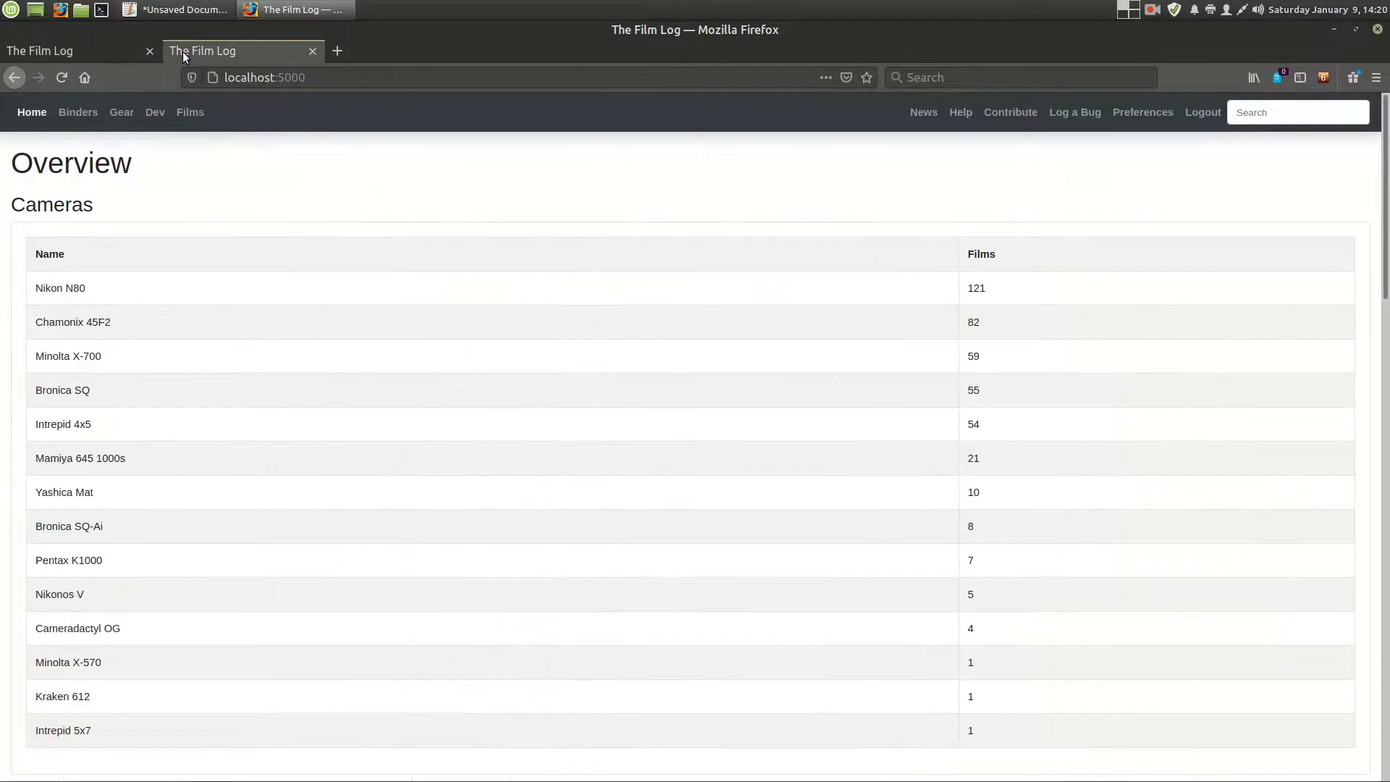
left_click(189, 113)
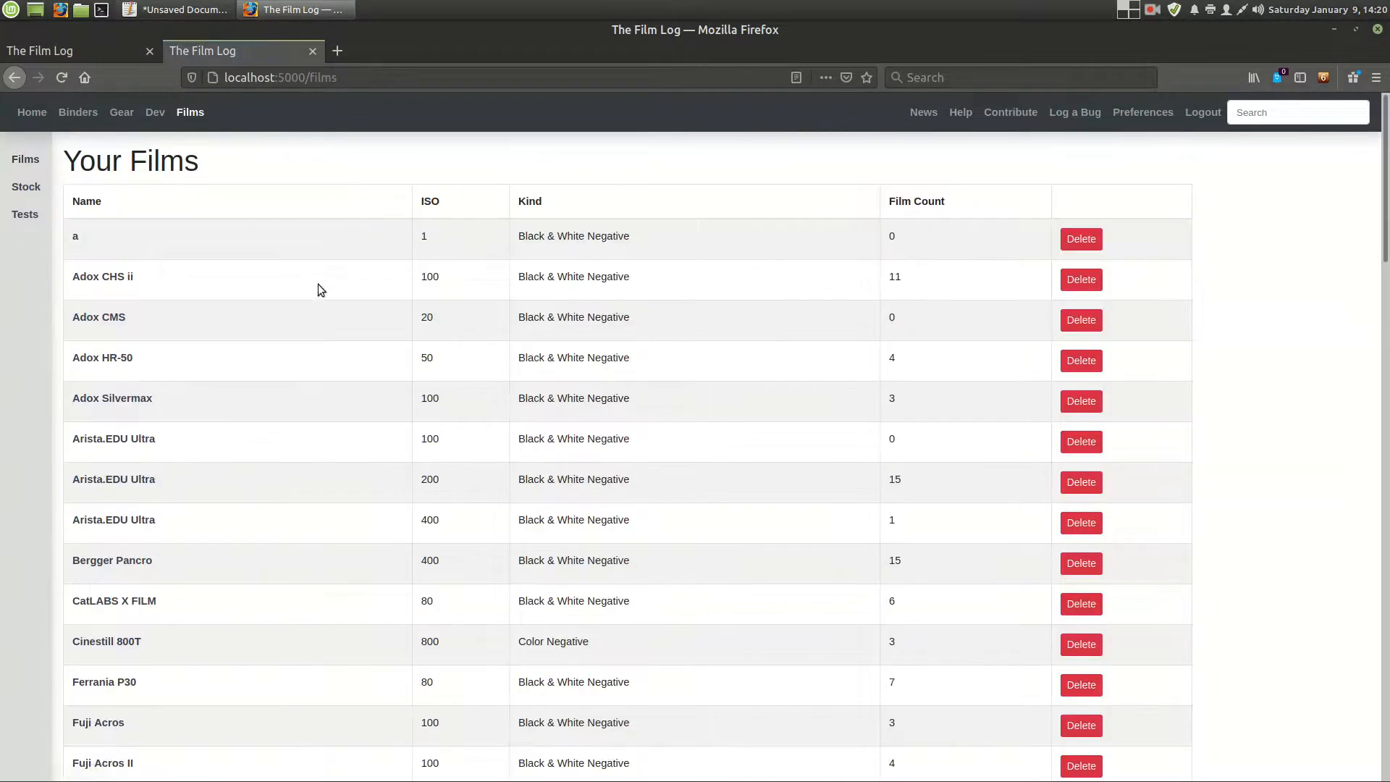
scroll(183, 425, "down", 20)
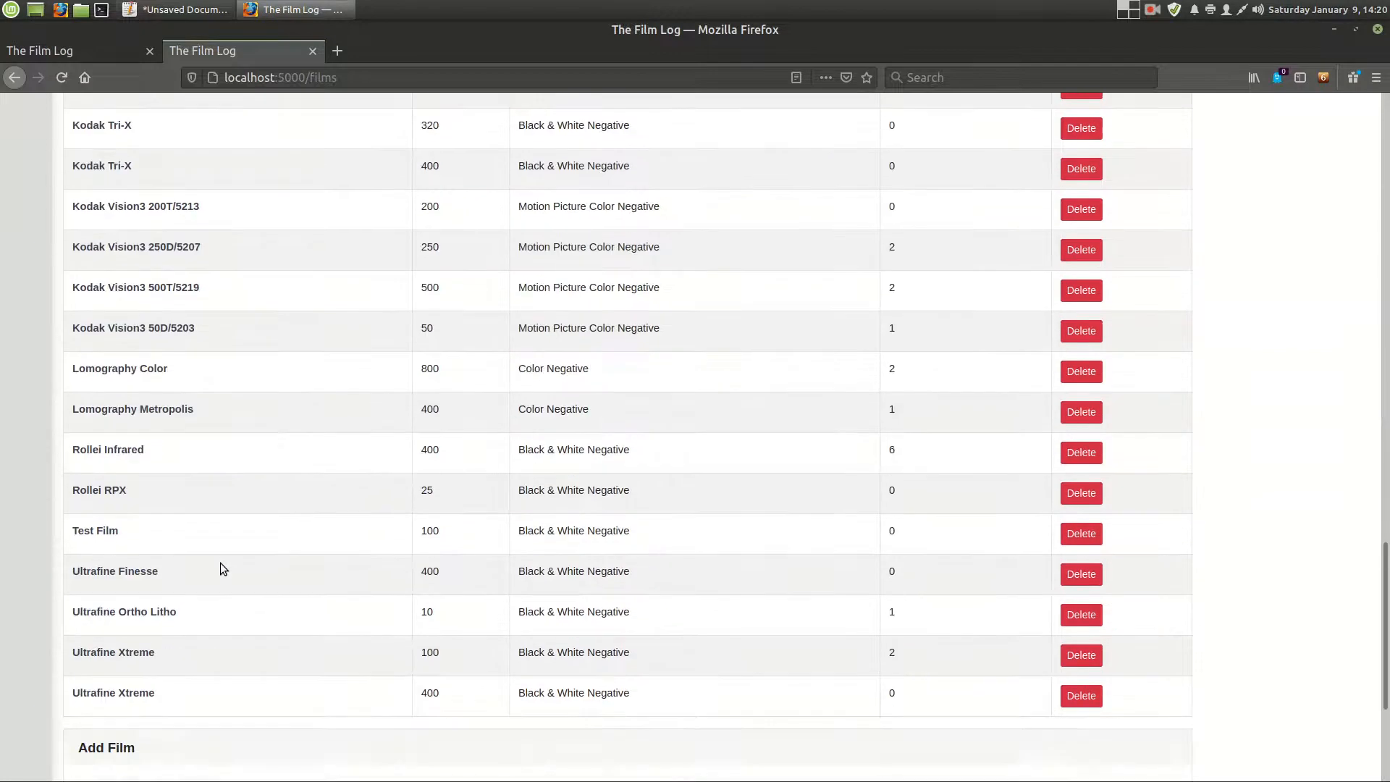
- Enter "My Awesome Film" as the new film's name and 6400 as its ISO
left_click(302, 553)
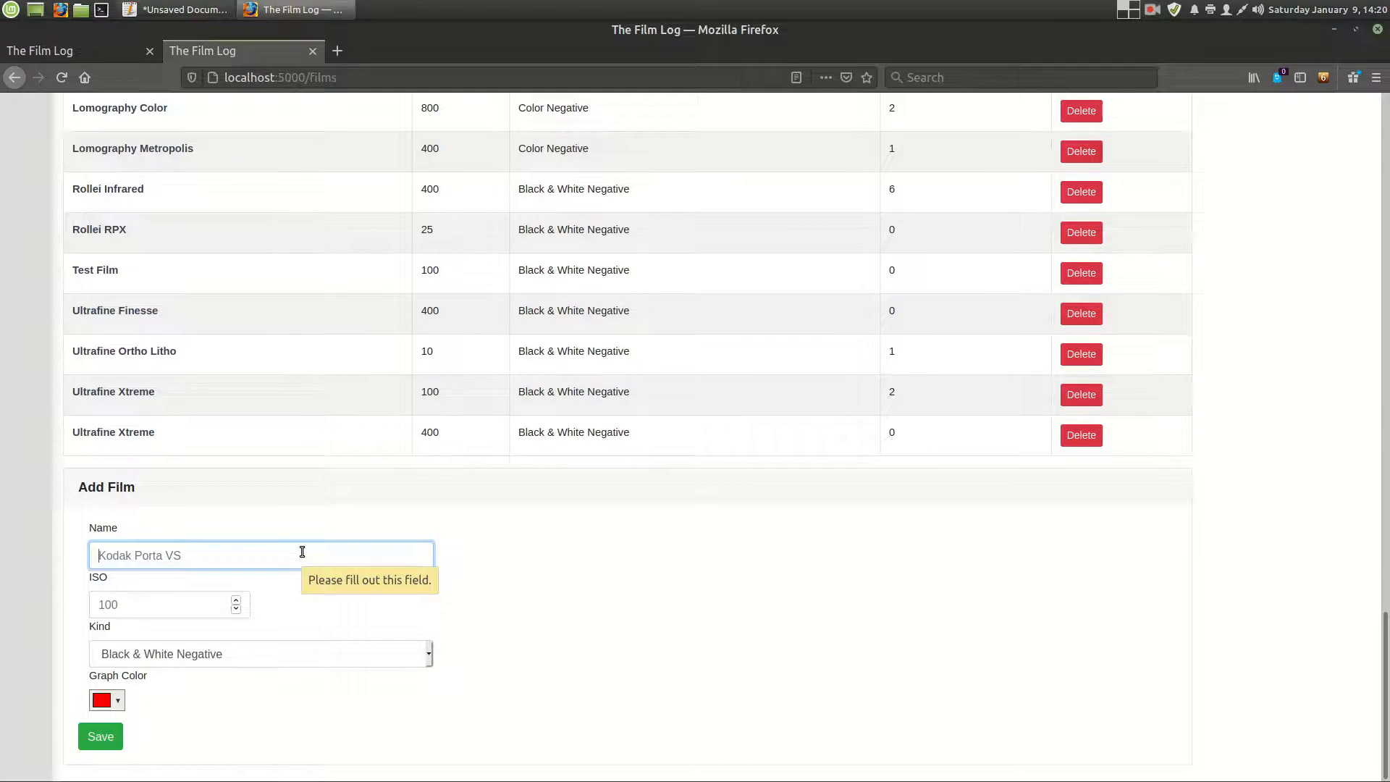
type("My")
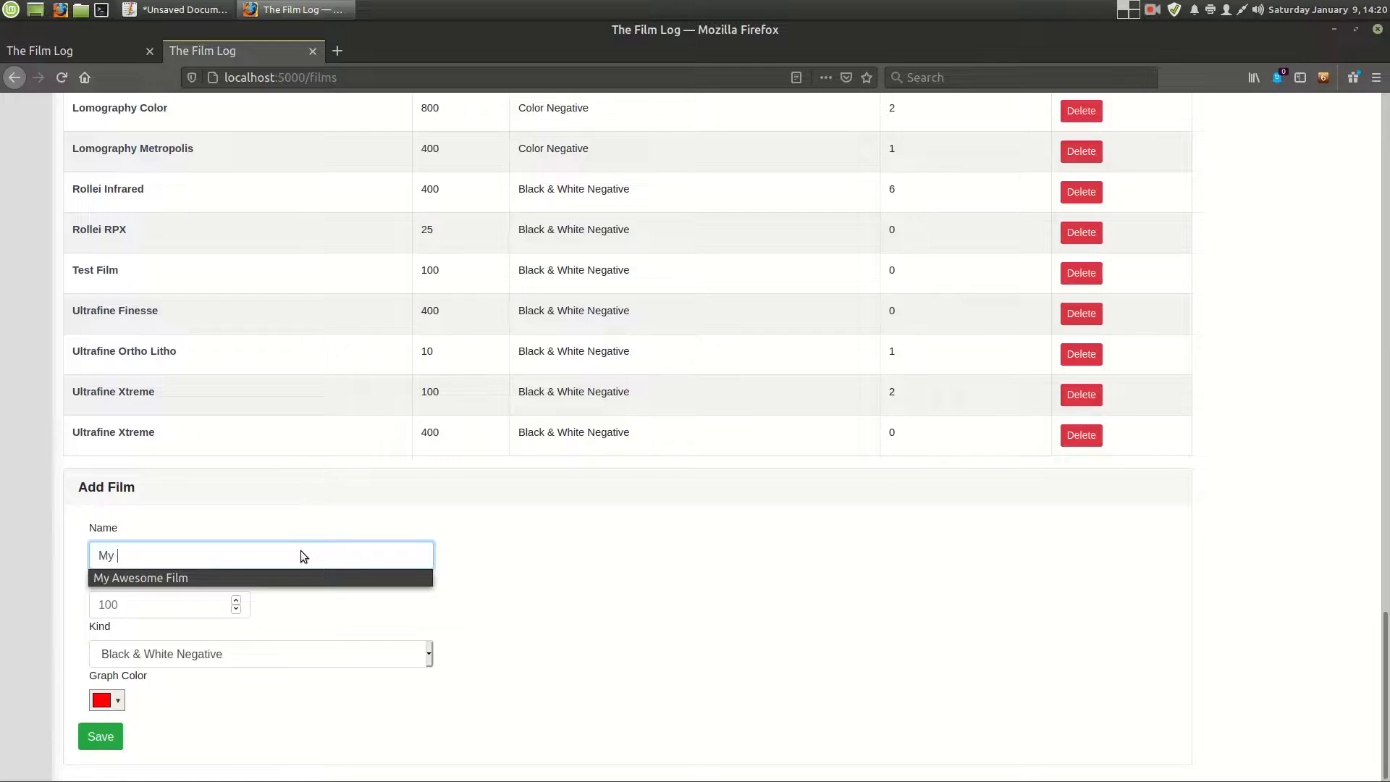
key("Down")
key("Tab")
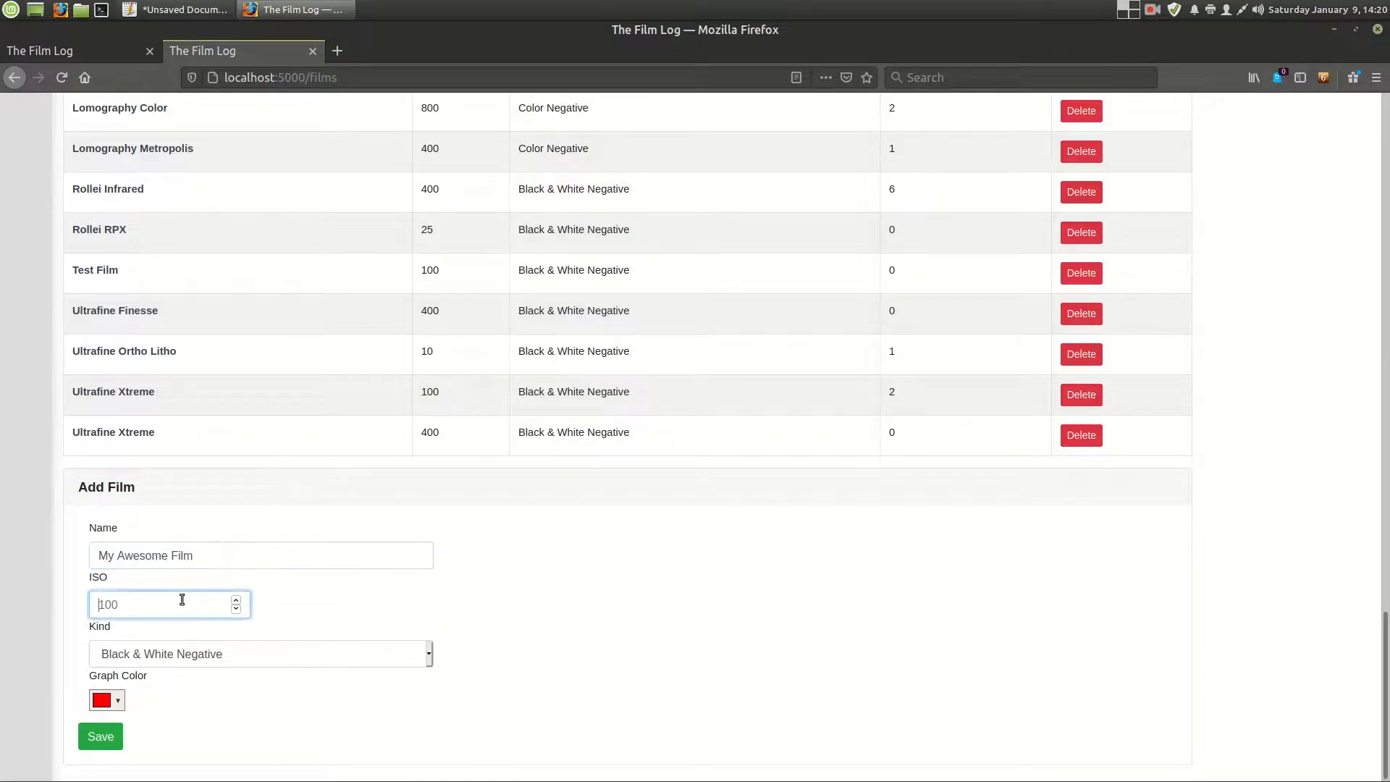
type("1000")
key("Tab")
- Set the new film's graph color to purple and save the film
left_click(97, 702)
mouse_move(212, 594)
left_mouse_down()
mouse_move(217, 613)
mouse_move(181, 612)
mouse_move(211, 591)
left_mouse_up()
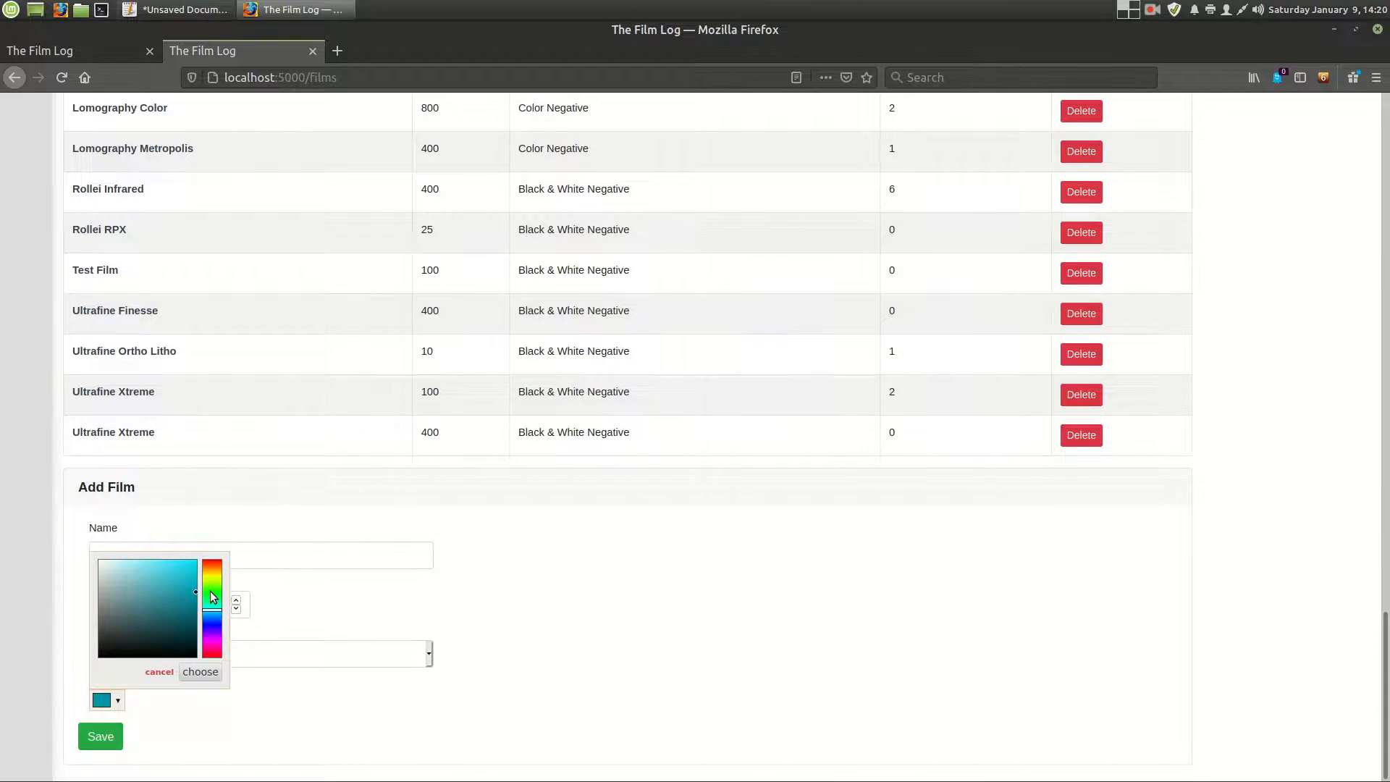
left_click(212, 640)
left_click(142, 737)
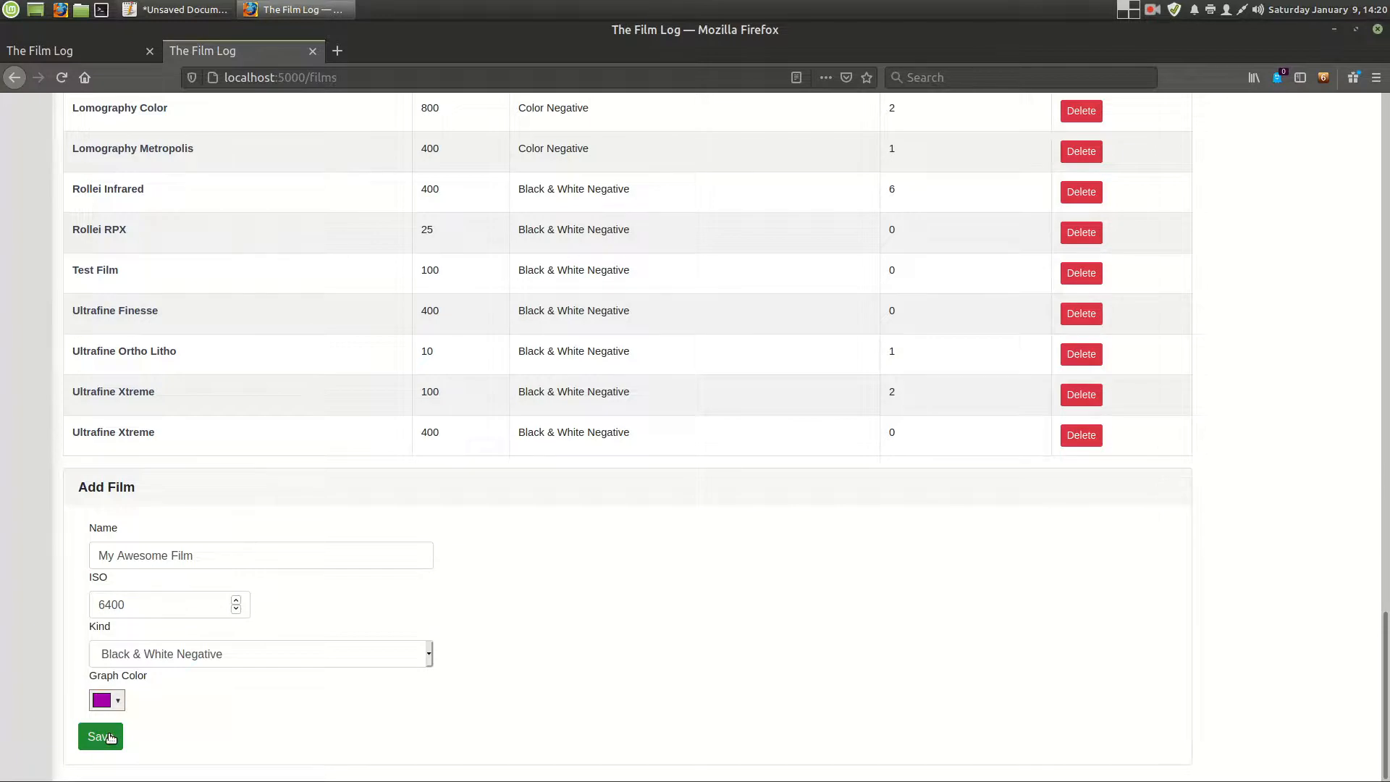
left_click(111, 737)
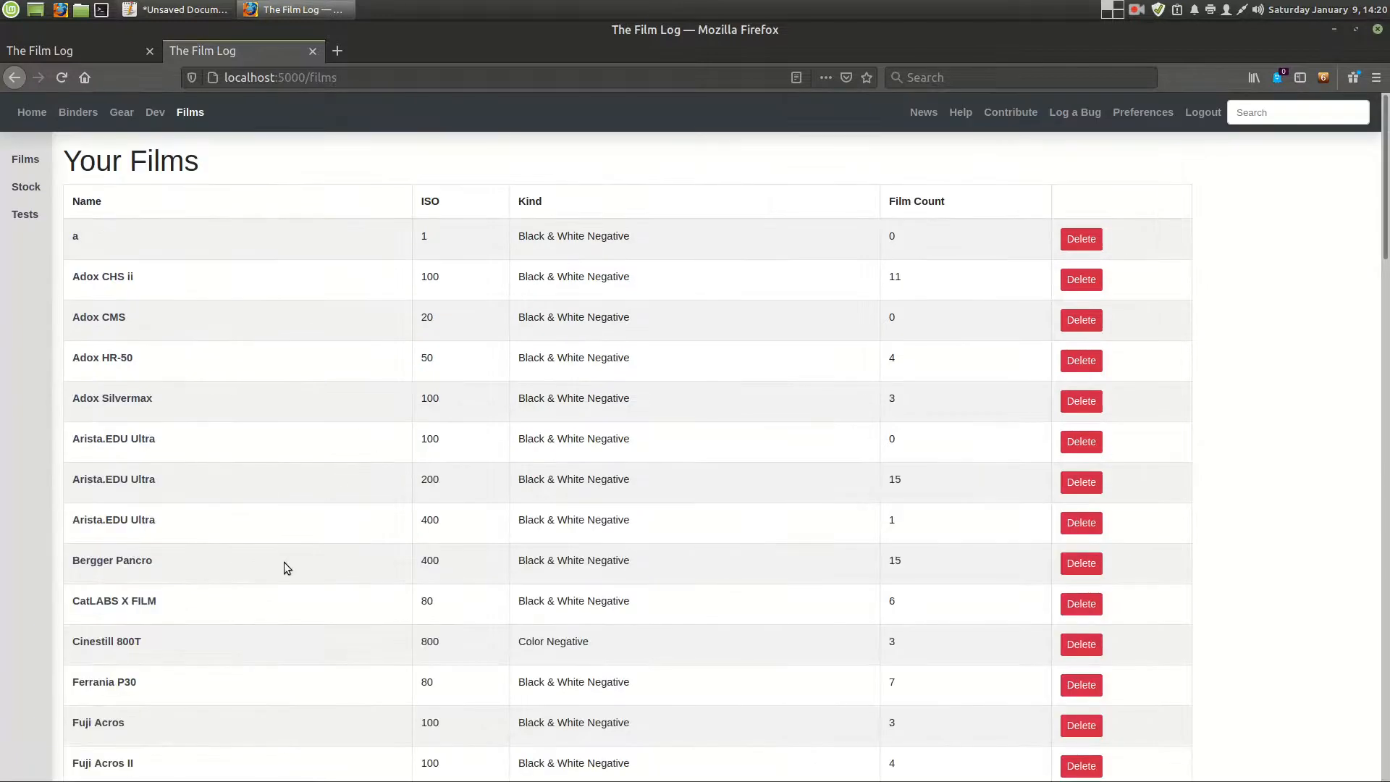
- Find "My Awesome Film" in the film list and open its page
scroll(284, 562, "down", 10)
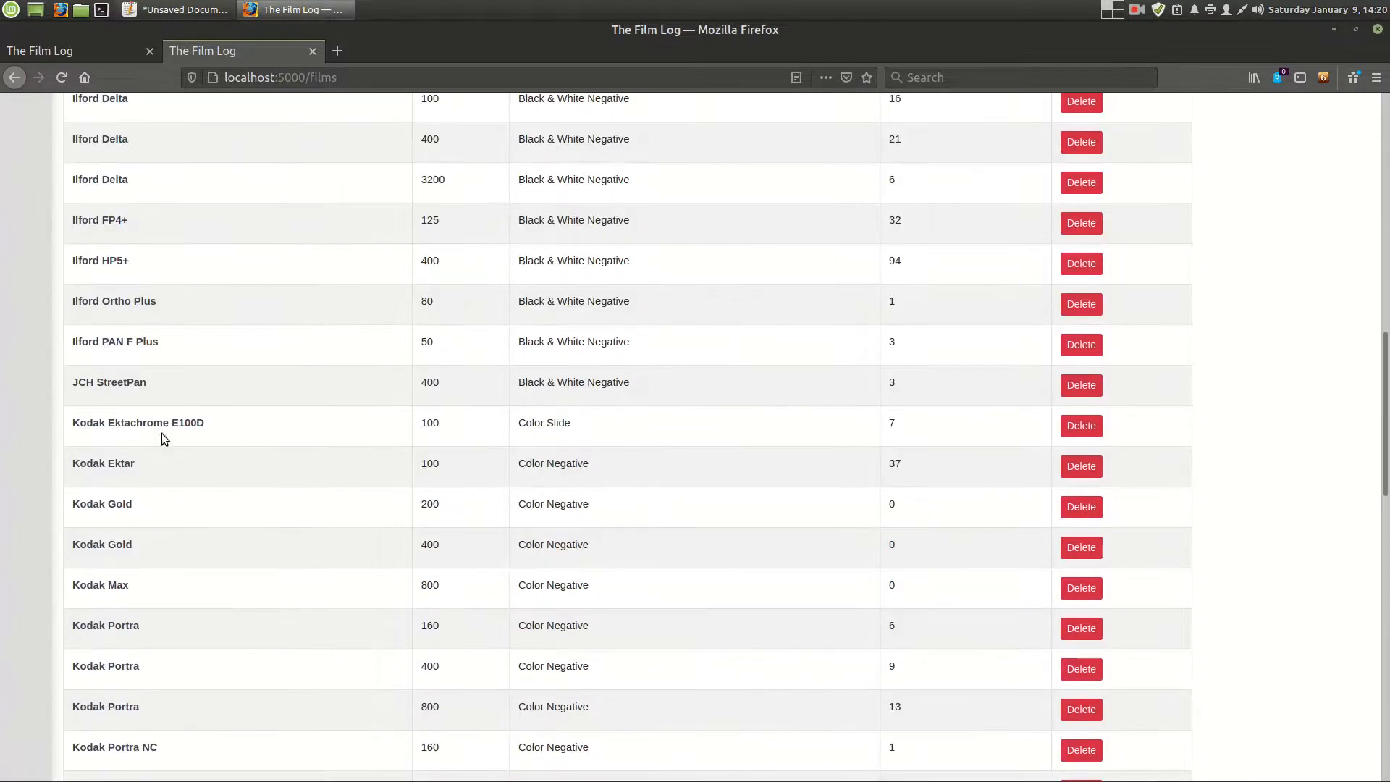
scroll(203, 596, "down", 10)
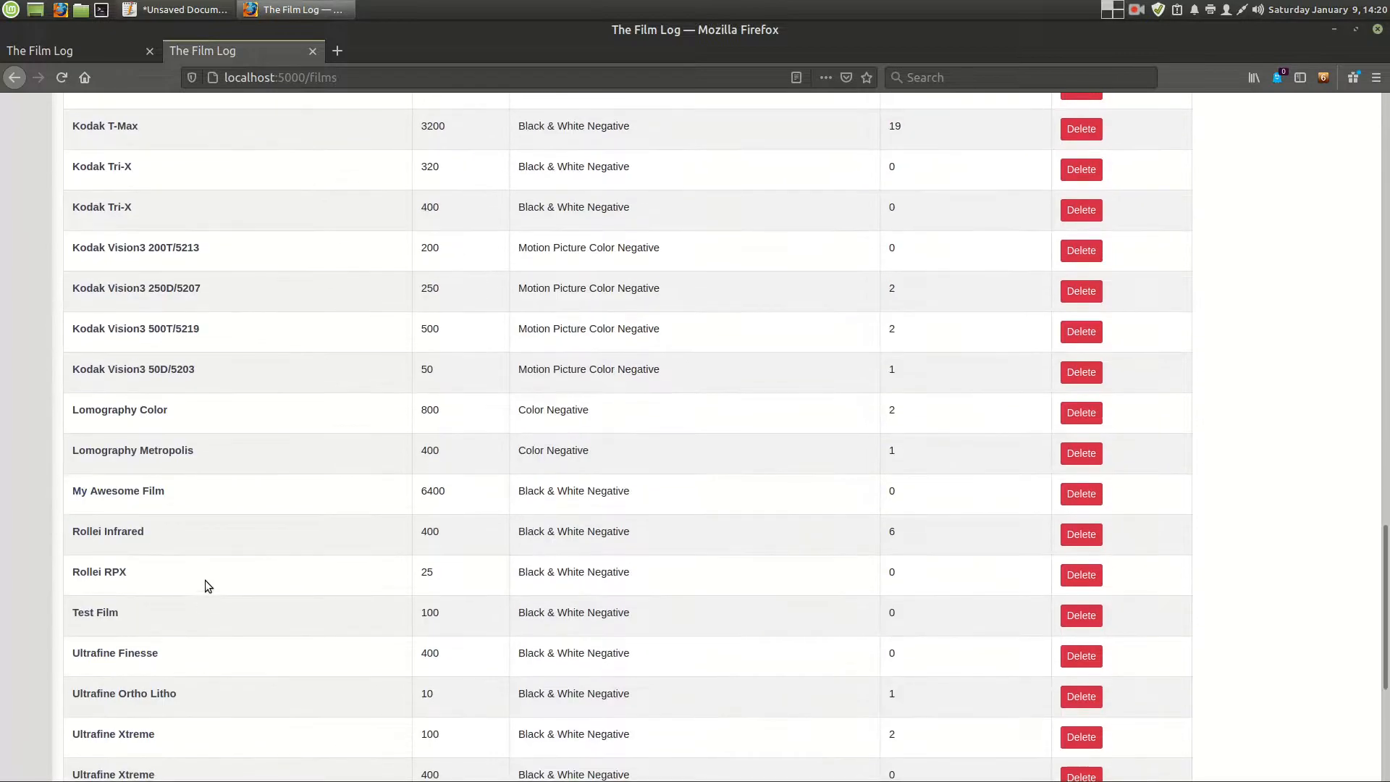
left_click(132, 493)
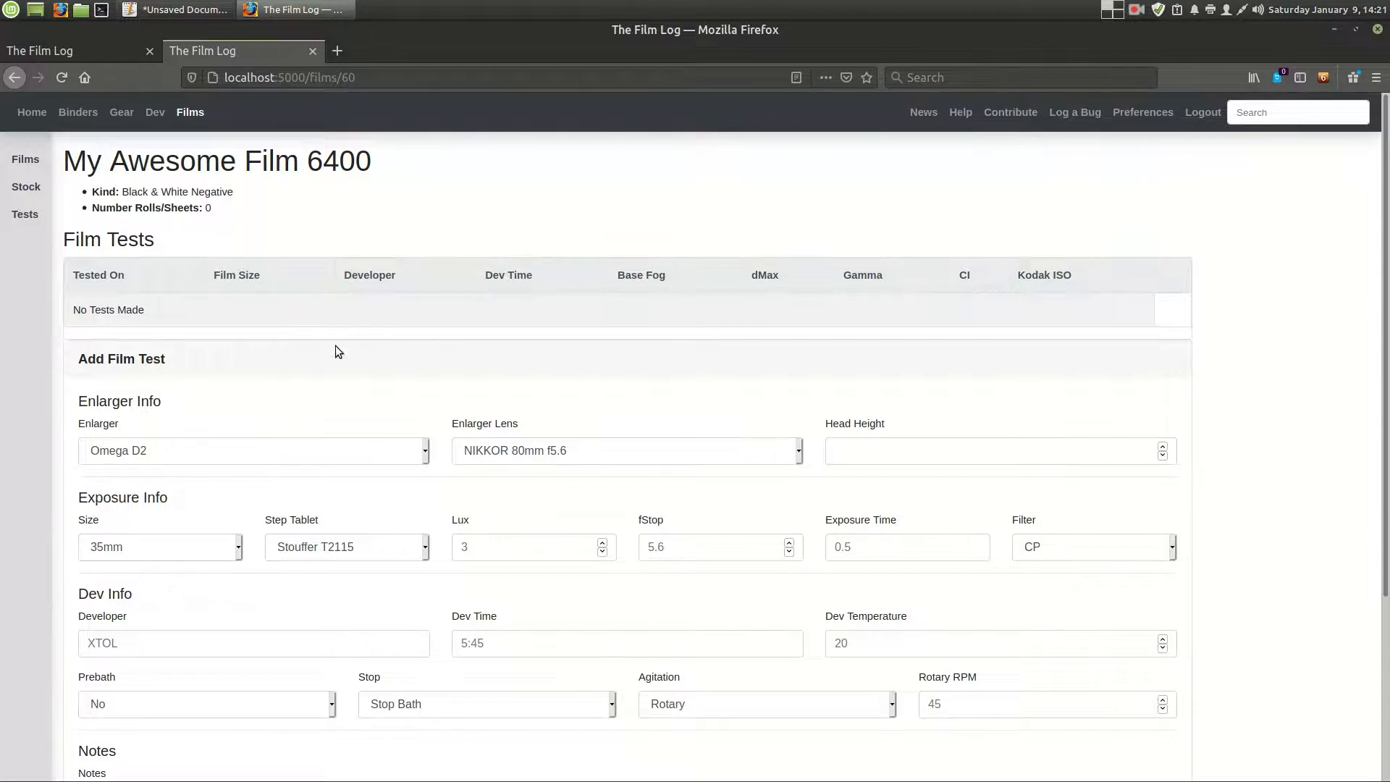
- Fill in the film test's enlarger info with Omega D2, lens Schneider Componon 5.6/150 and head height 30
scroll(364, 329, "down", 1)
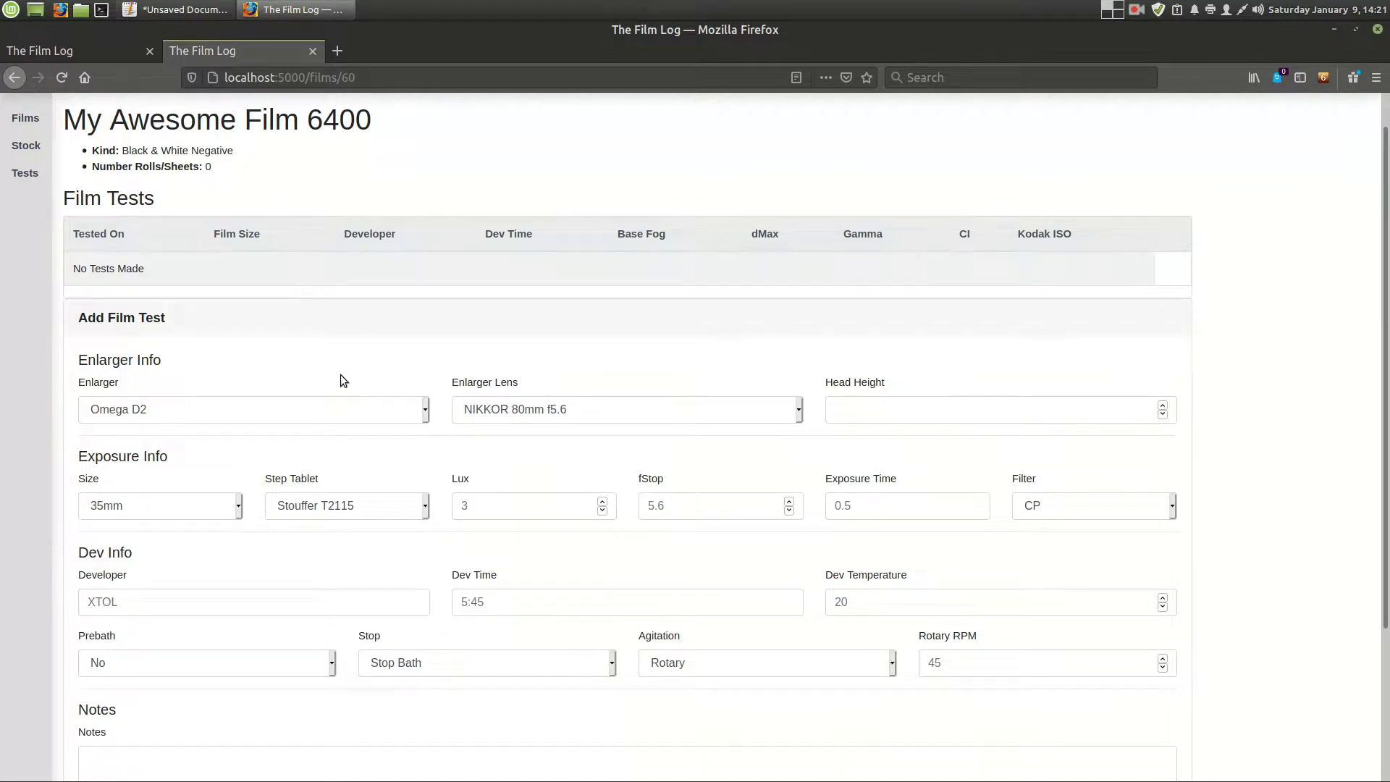
scroll(340, 375, "down", 1)
left_click(276, 367)
left_click(293, 298)
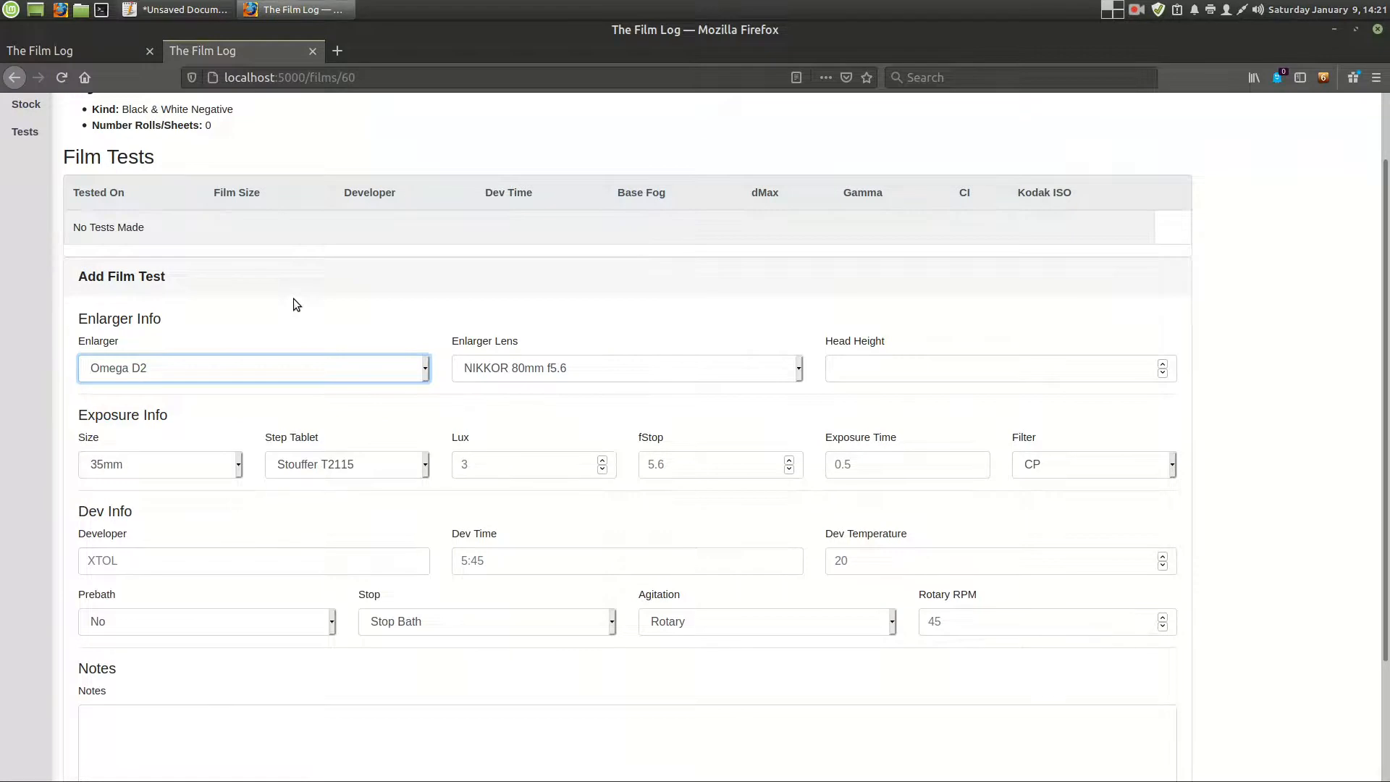
left_click(294, 361)
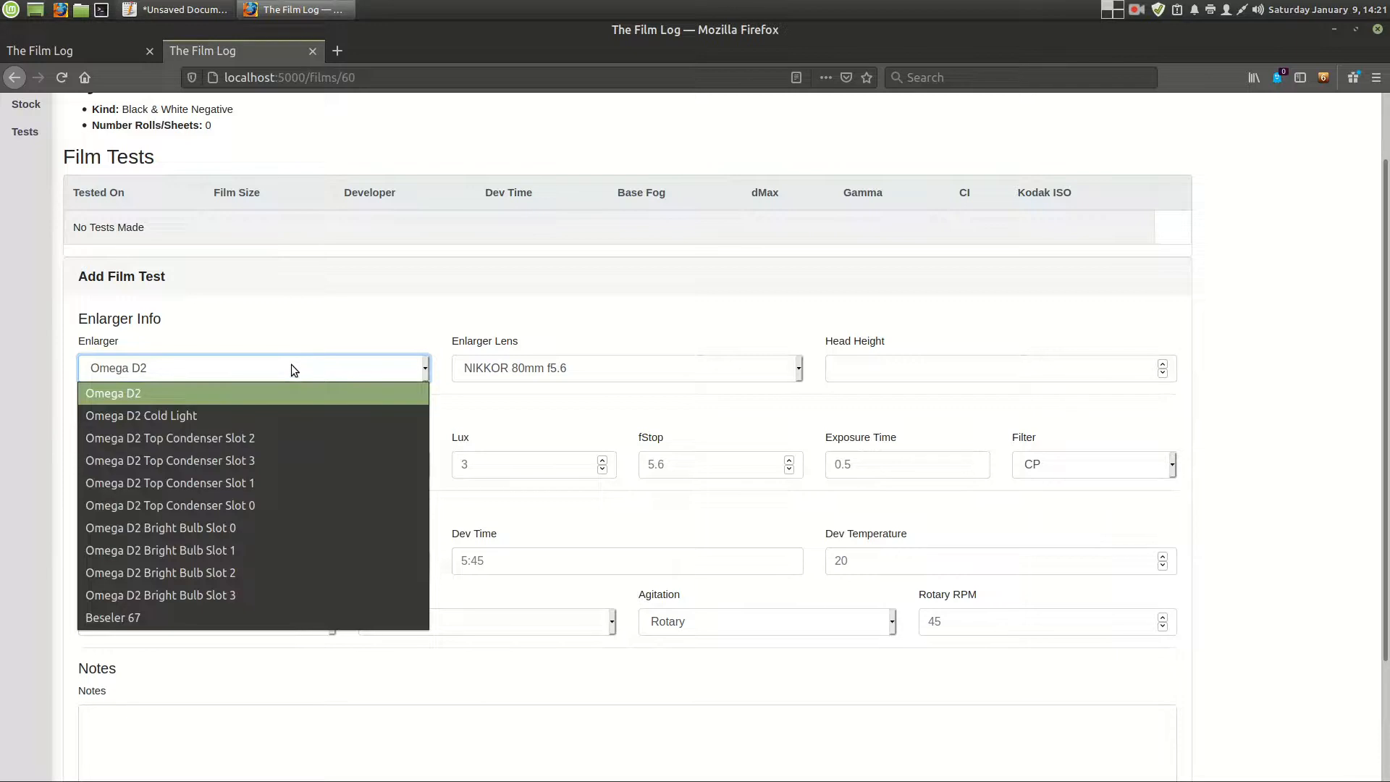
left_click(294, 393)
left_click(600, 362)
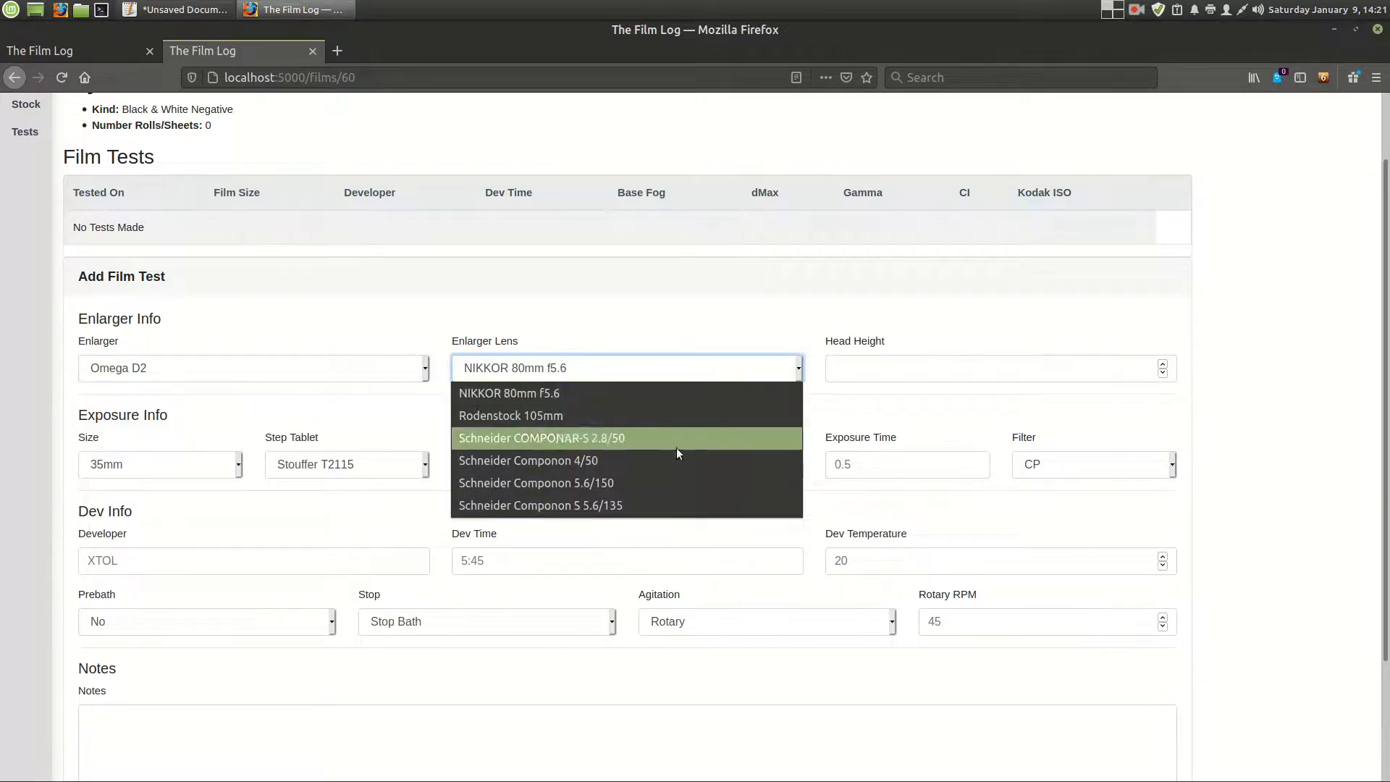
left_click(675, 481)
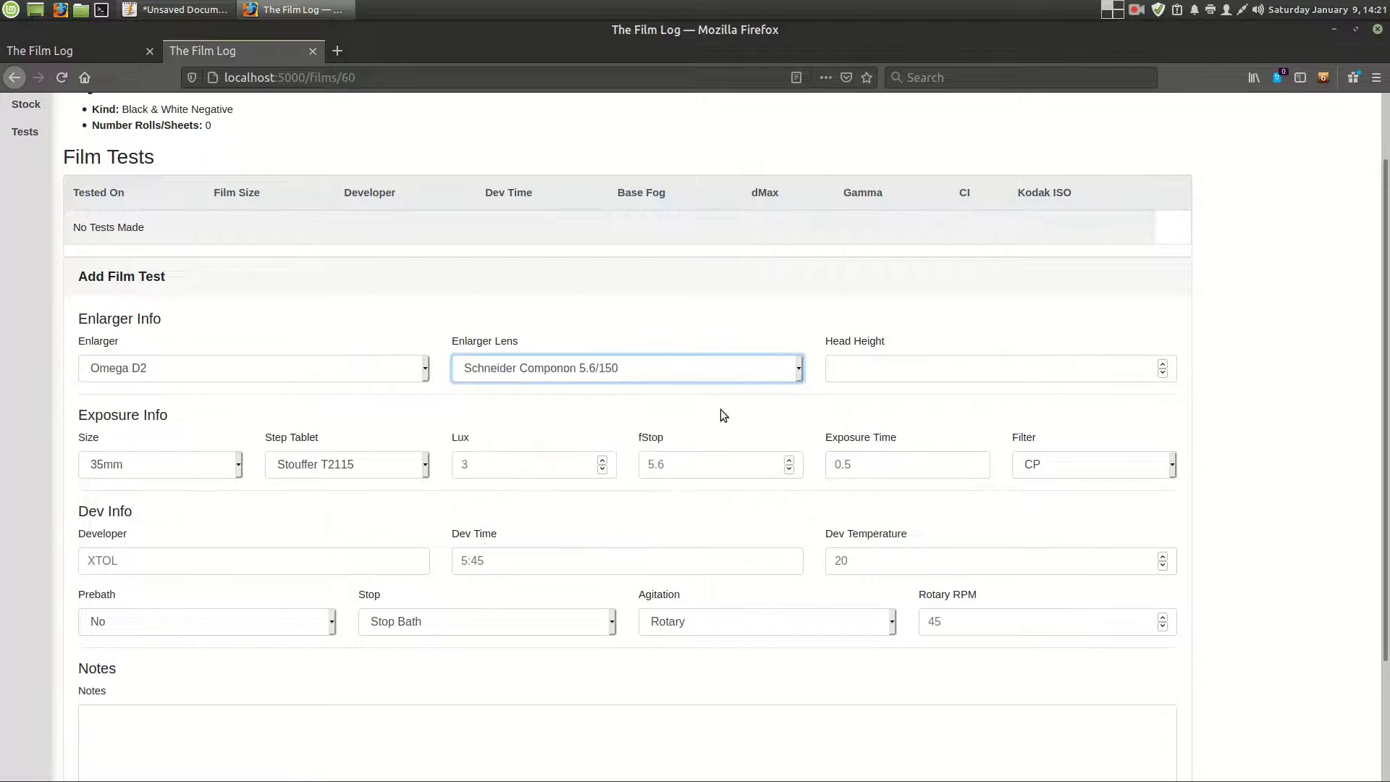
left_click(899, 370)
type("30")
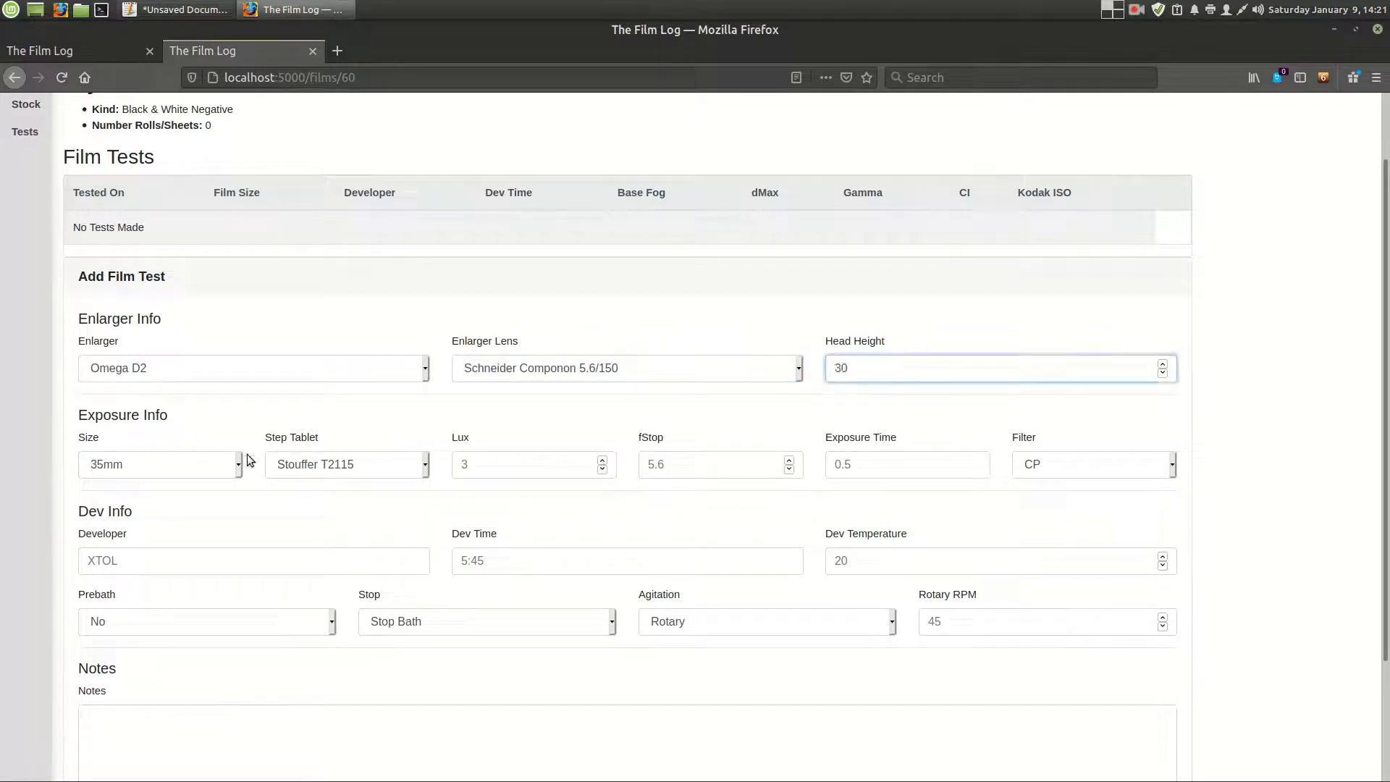
left_click(863, 349)
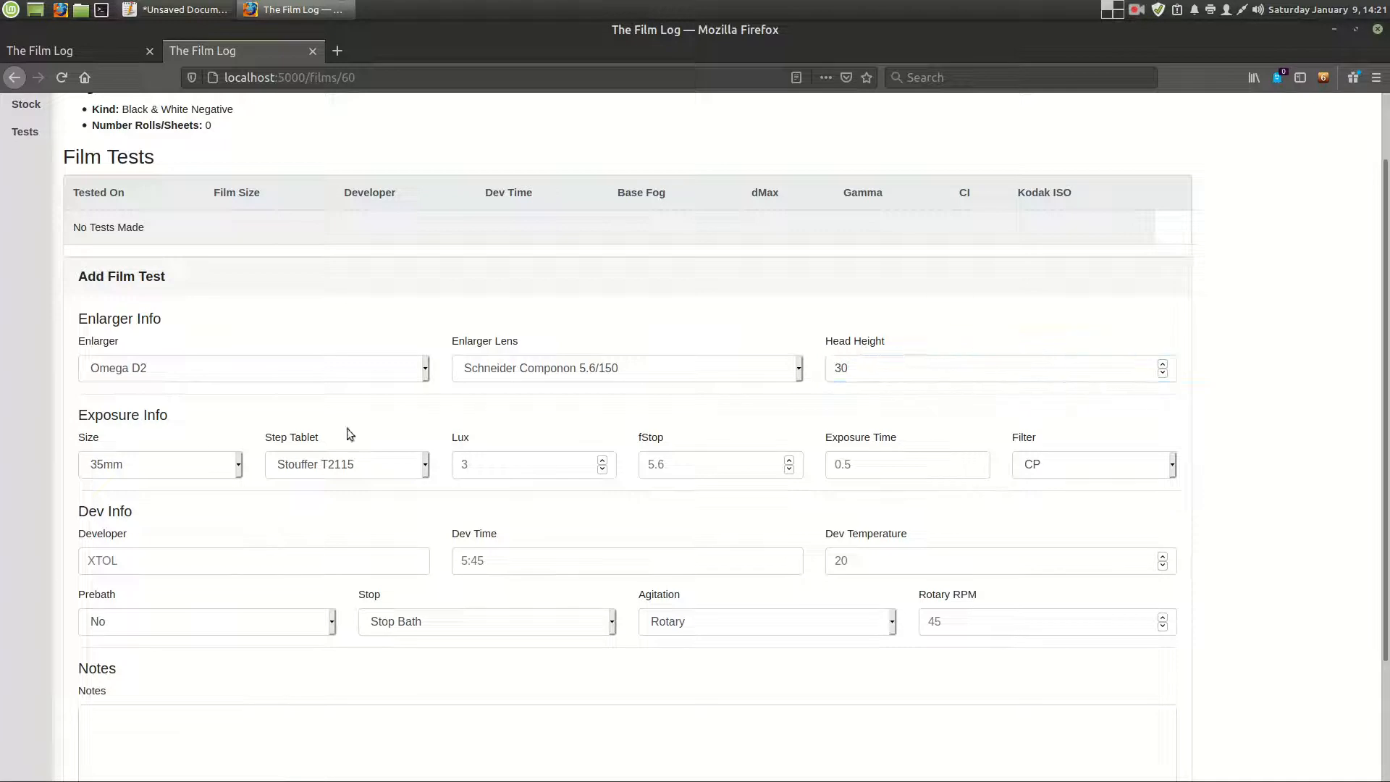
- Fill in the exposure info with size 35mm, step tablet Stouffer T2115, lux 2, fStop 8 and exposure time 0.5
left_click(116, 467)
left_click(228, 419)
left_click(304, 461)
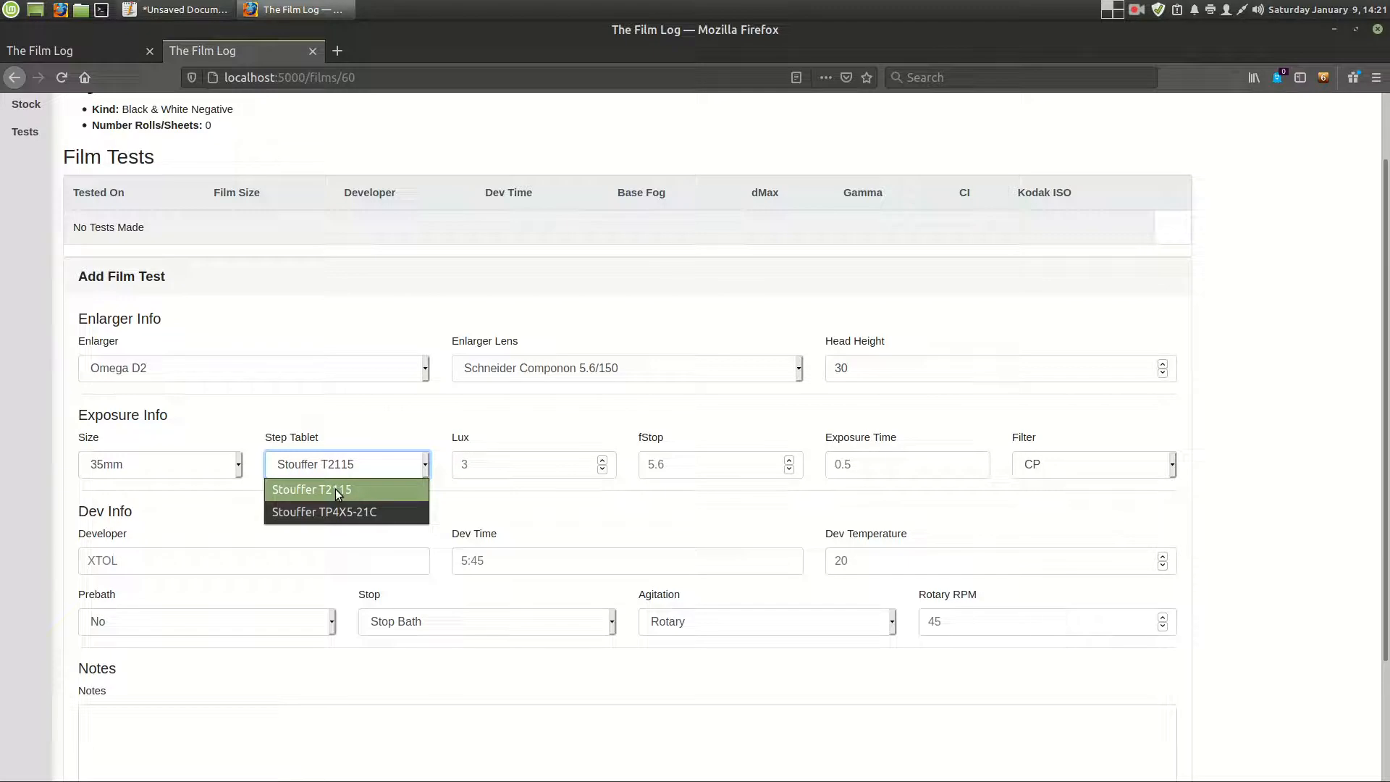
left_click(358, 489)
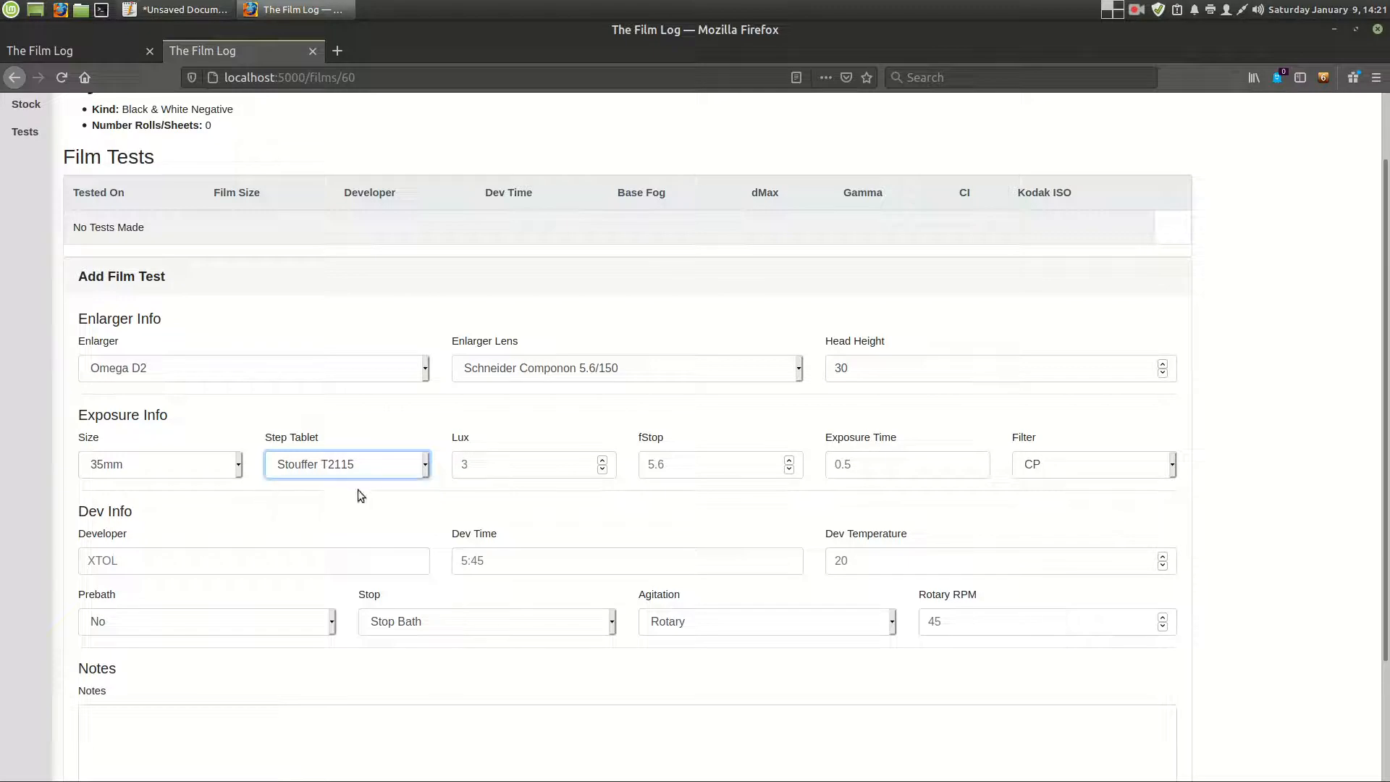
left_click(501, 462)
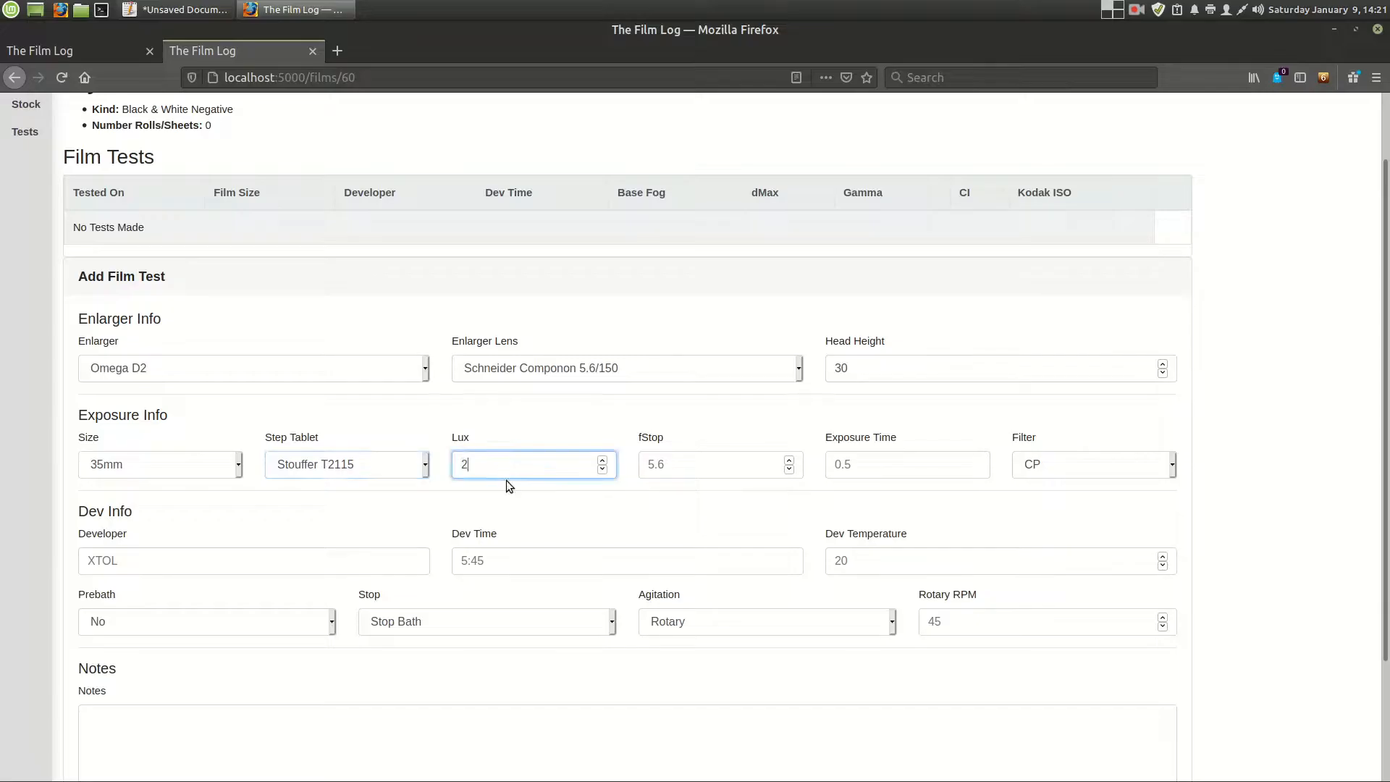
key("Tab")
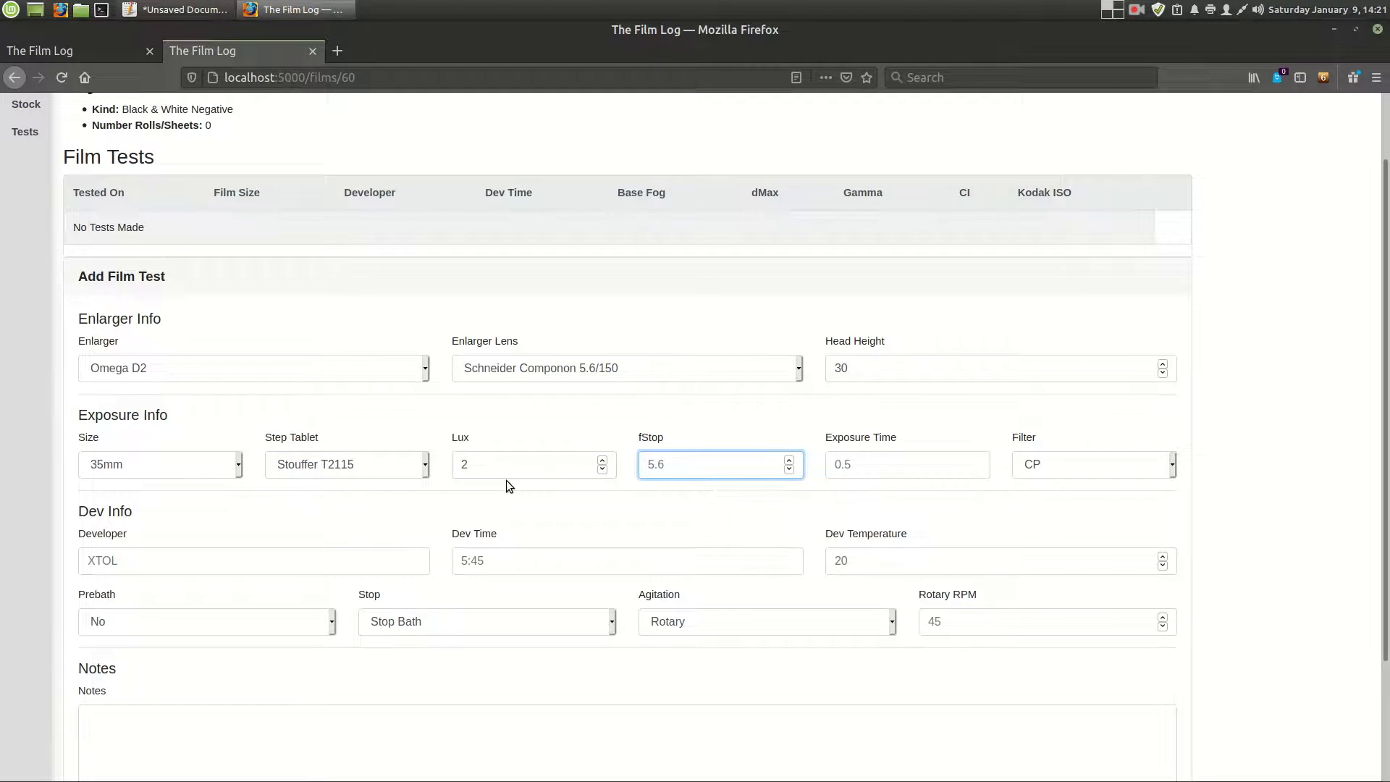
type("8")
key("Tab")
type("0.5")
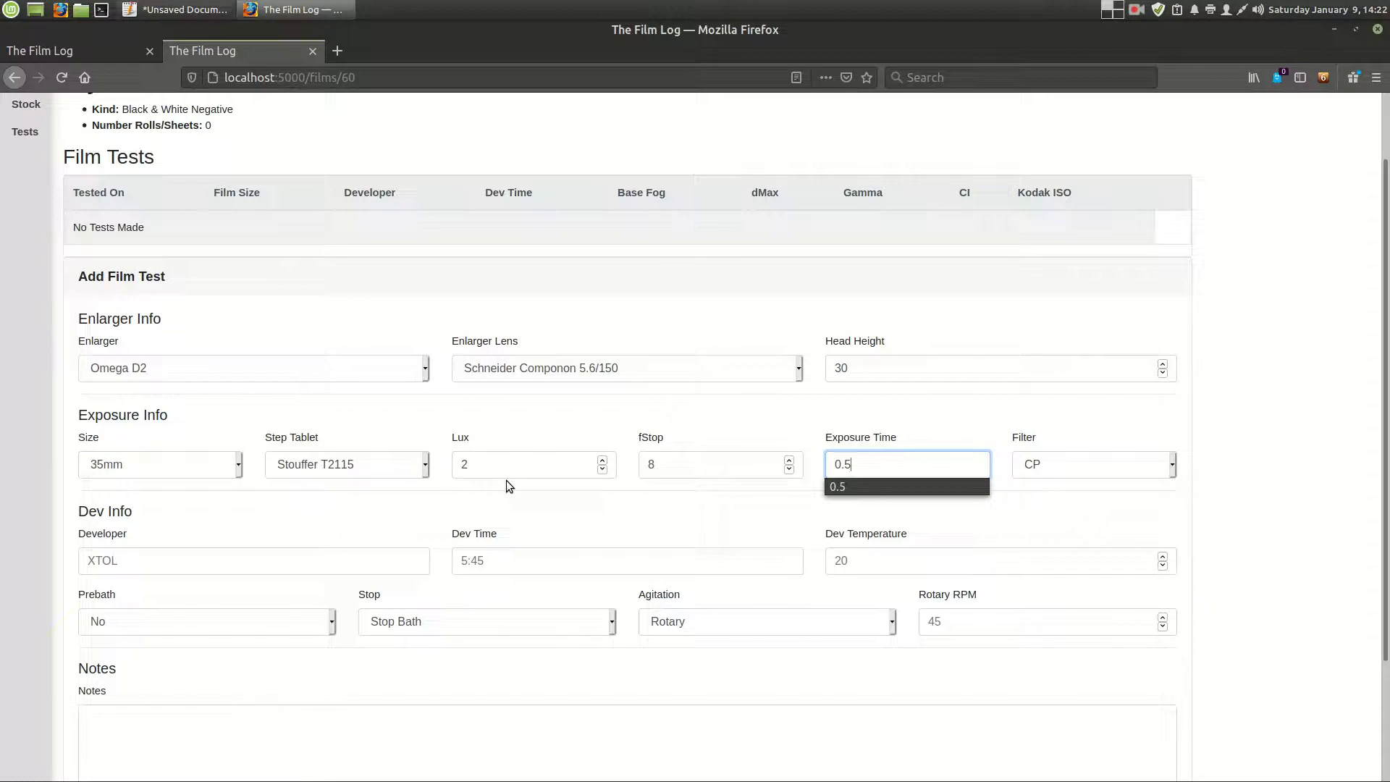
- Try 1/2 and 5" as alternative exposure time entries and return the value to 0.5
double_click(909, 459)
type("1/2")
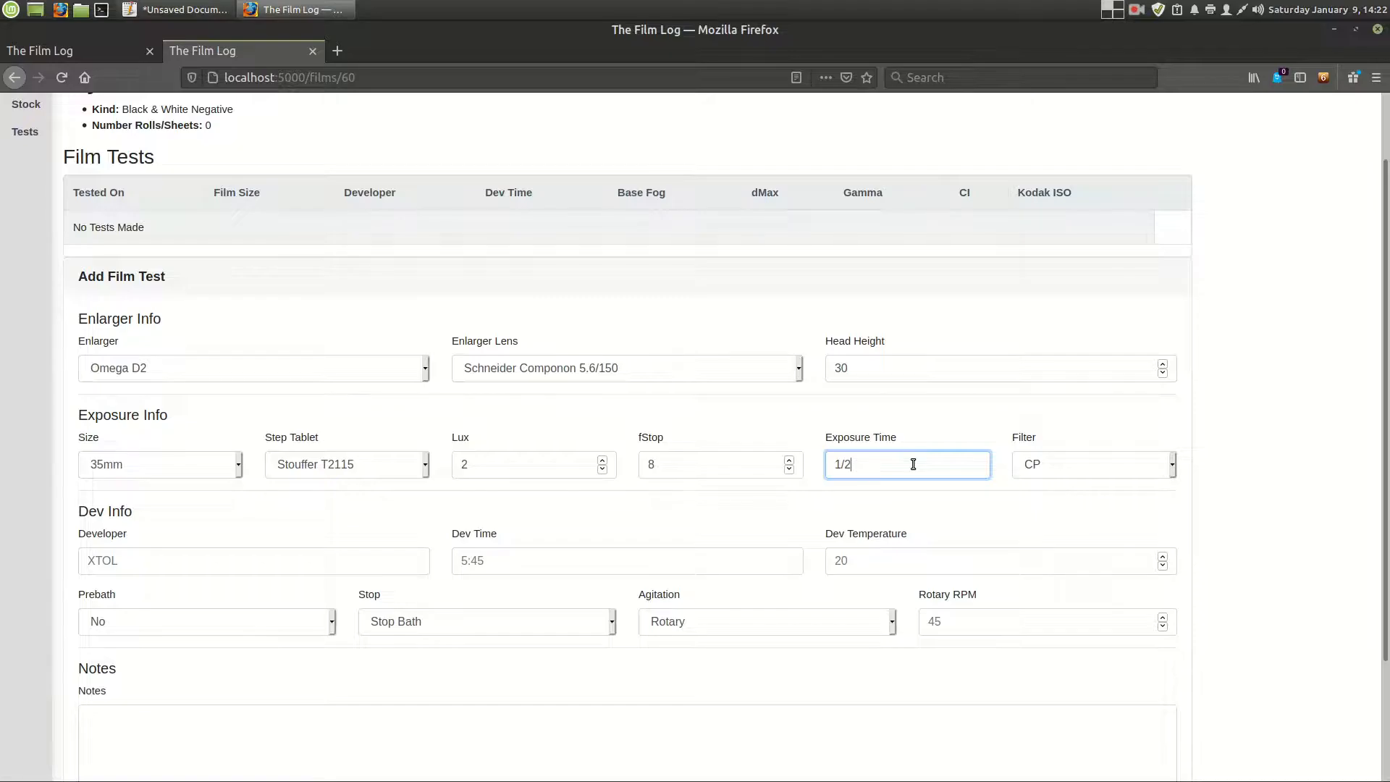
key("BackSpace")
key("BackSpace")
key("BackSpace")
type("5\"")
double_click(913, 464)
type("0.5")
key("Tab")
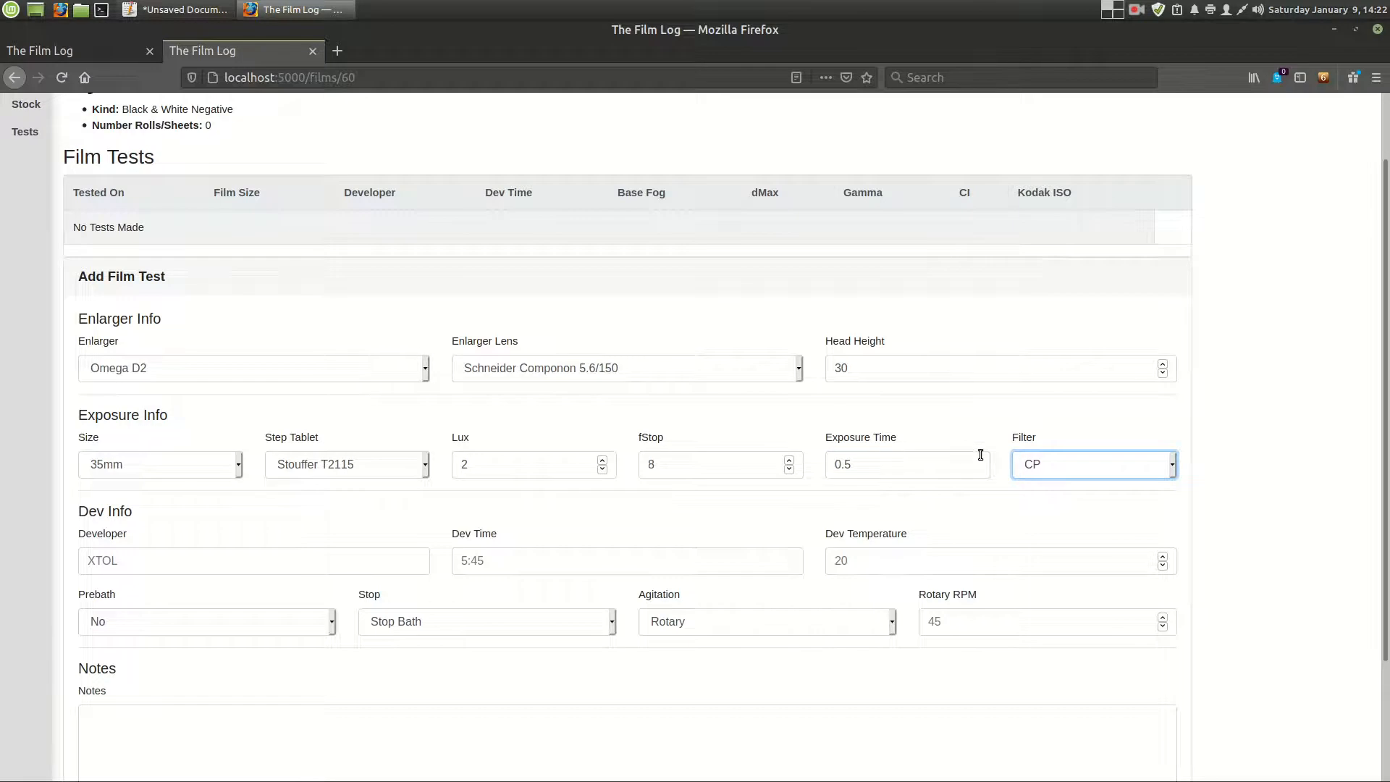
- Set the film test's exposure filter to 80A
left_click(1041, 474)
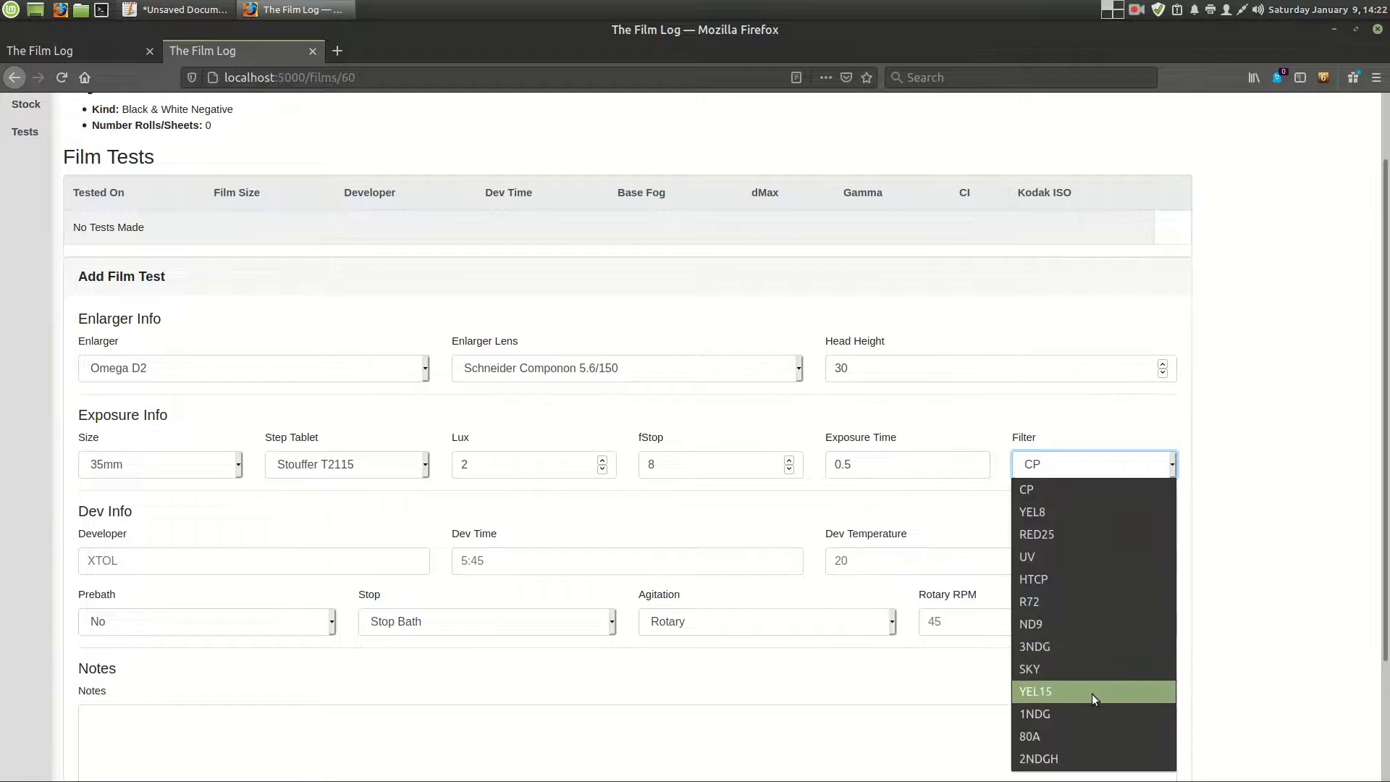
left_click(1099, 732)
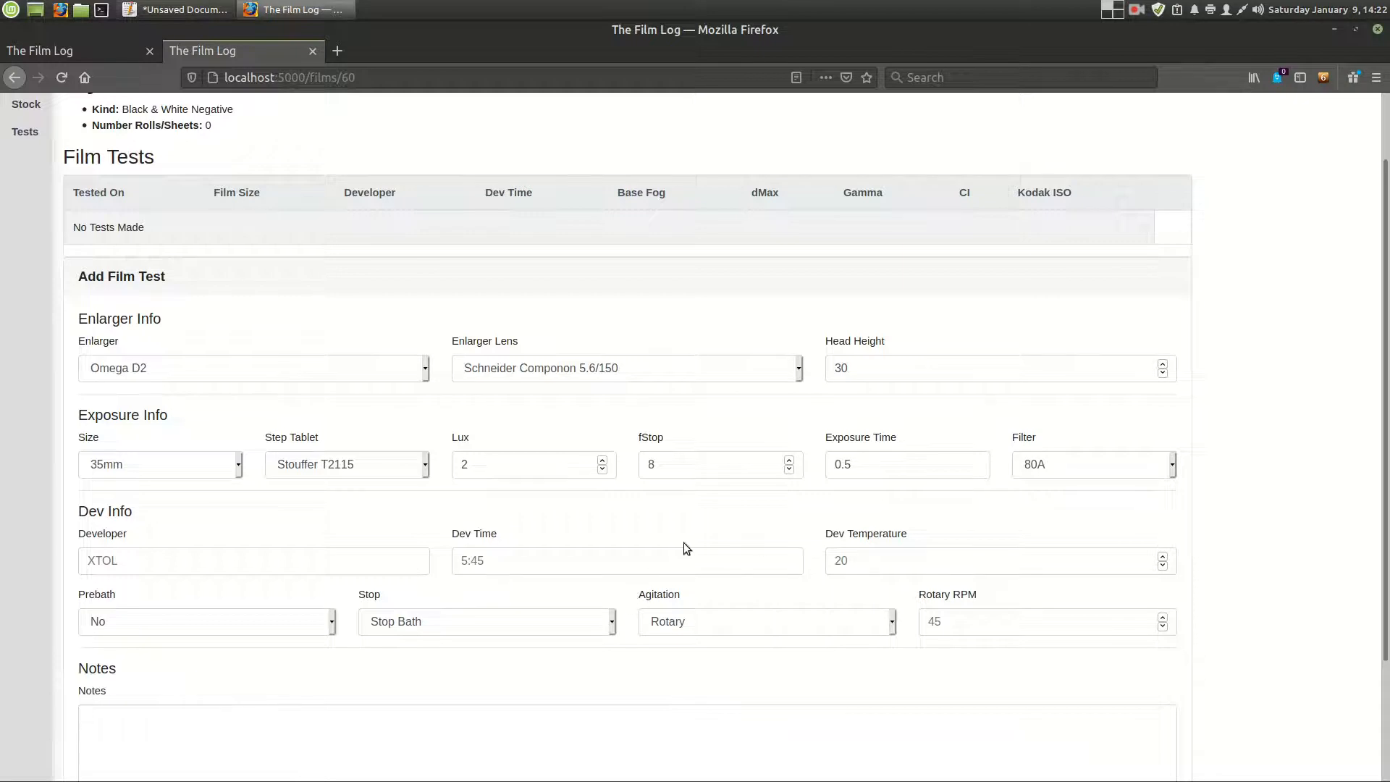
- Switch the exposure filter to CP and back to 80A
left_click(1082, 464)
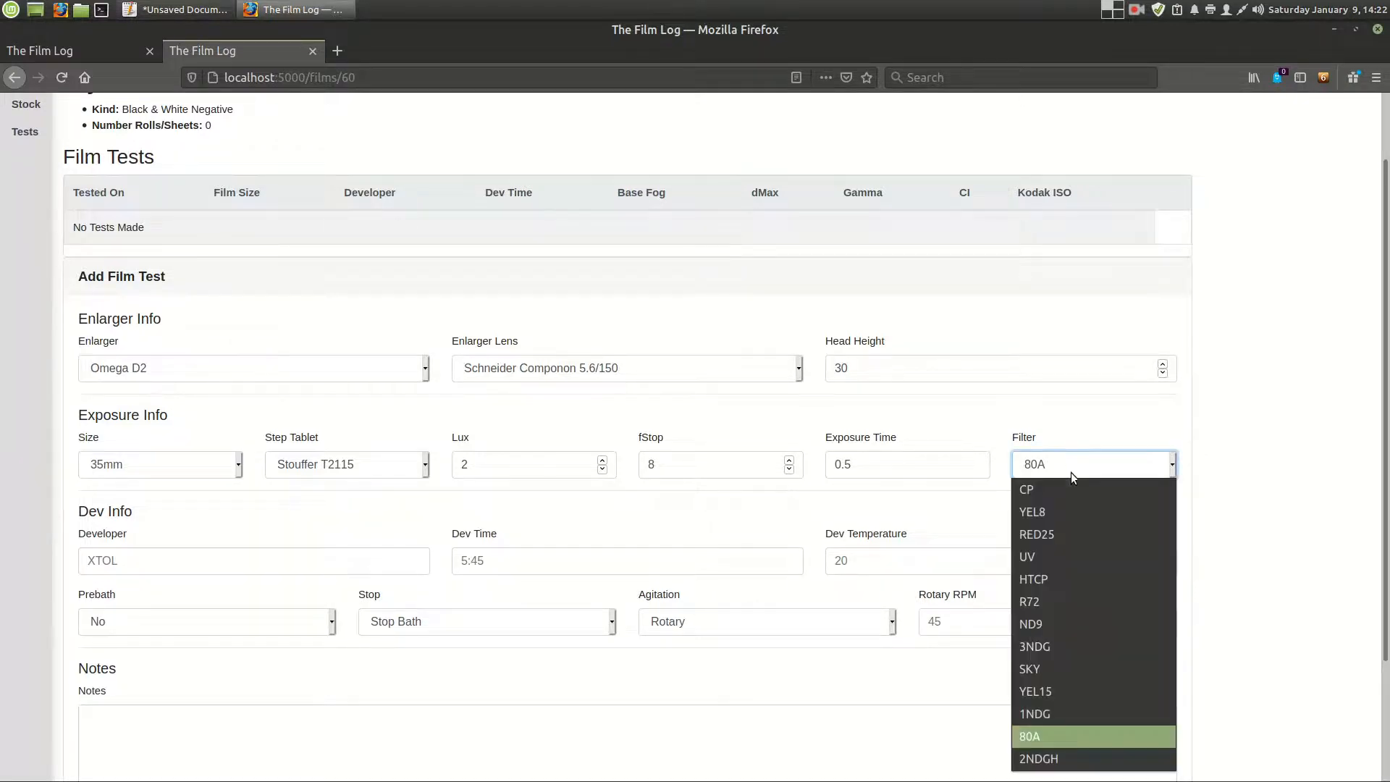
left_click(1093, 466)
left_click(1102, 468)
left_click(1091, 489)
left_click(1095, 467)
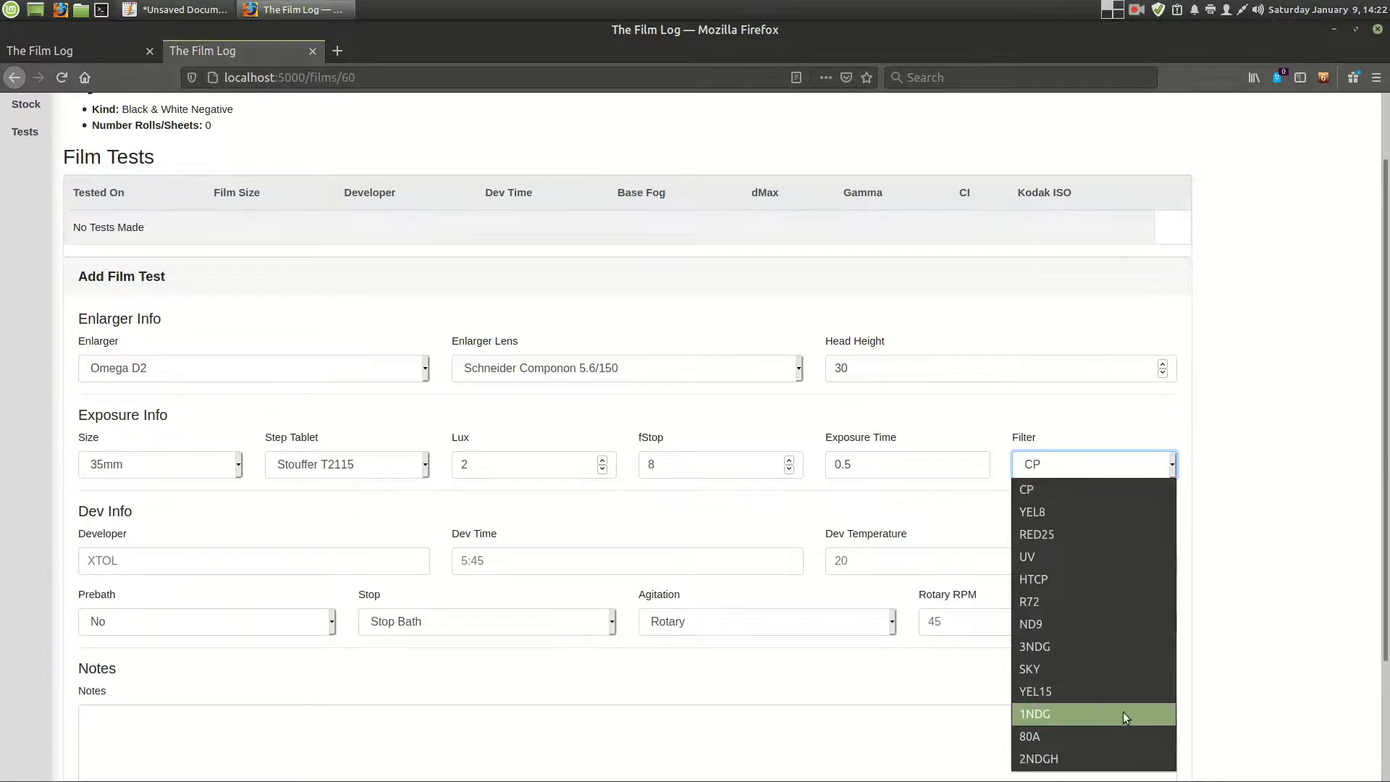
left_click(1131, 732)
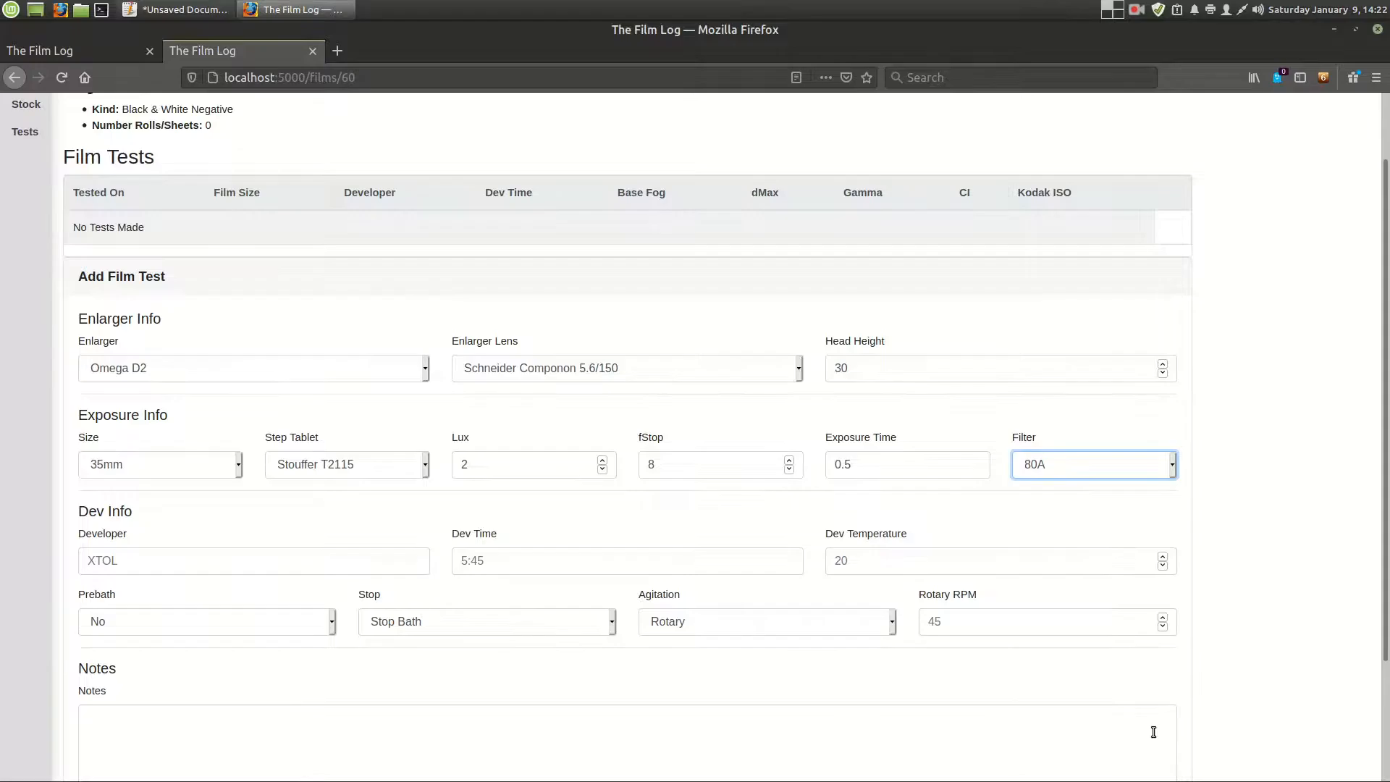
- Enter XTOL-R as the film test's developer
left_click(273, 563)
type("XTOL")
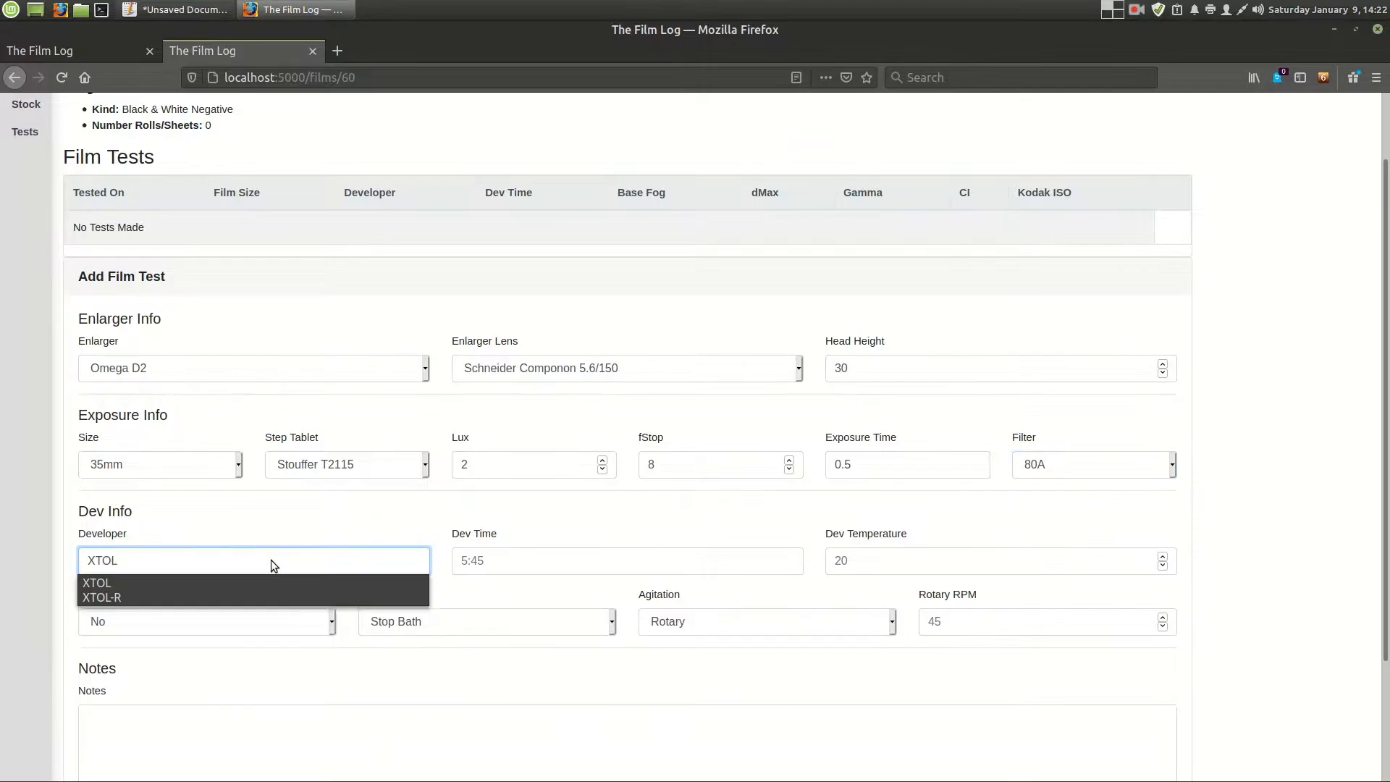
type("-R")
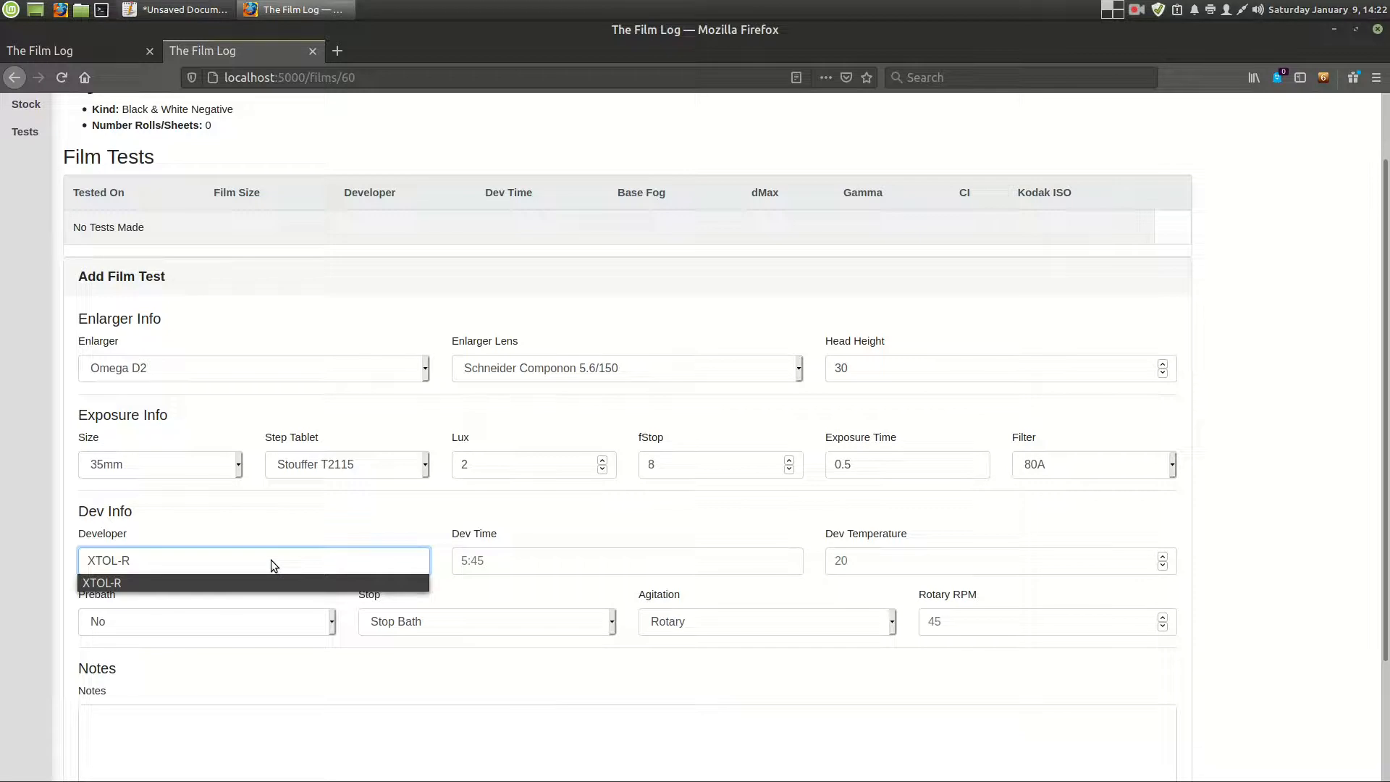
key("Escape")
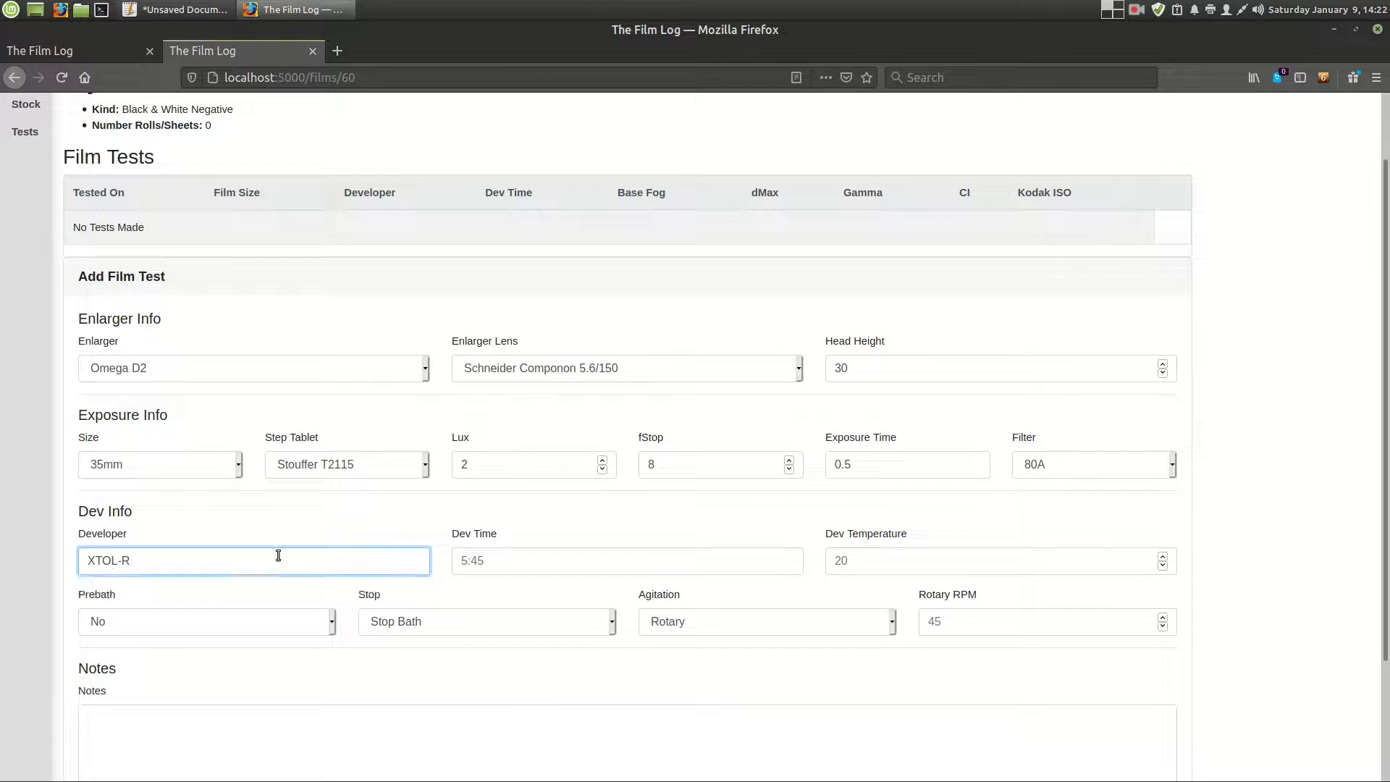
- Look at the current developers on the Developing page in a separate tab and return to the film test form
scroll(250, 439, "up", 2)
middle_click(154, 111)
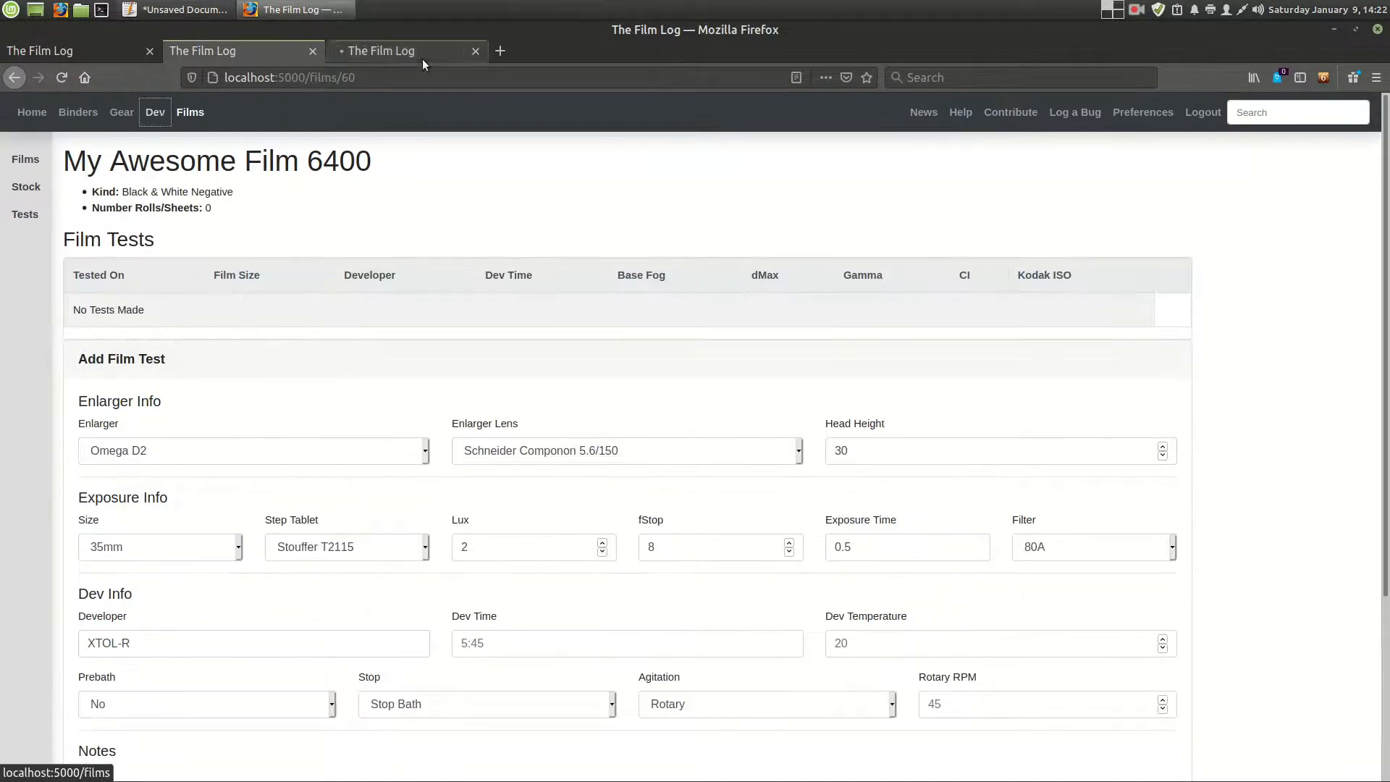
left_click(427, 56)
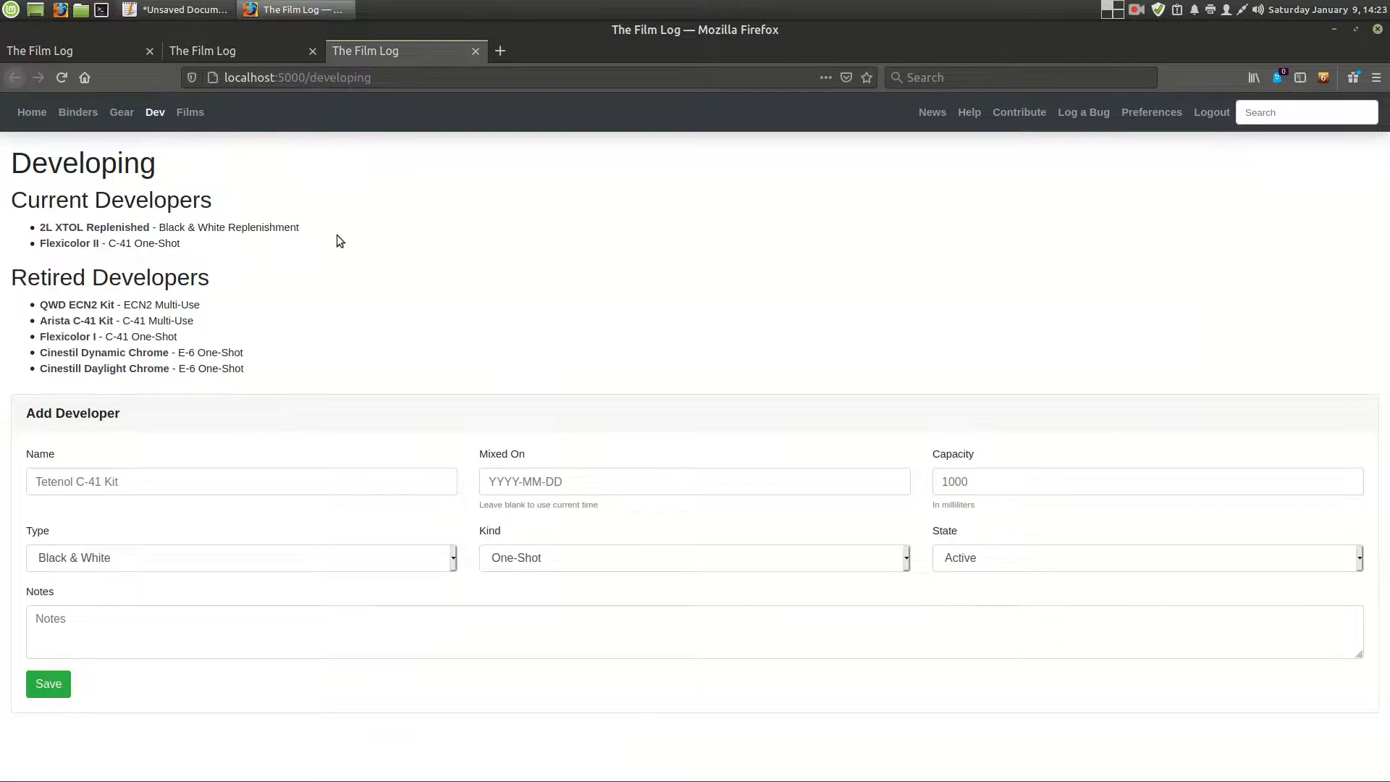
left_click(238, 45)
- Set the film test's development time to 18:00 and development temperature to 20
scroll(394, 475, "down", 3)
scroll(401, 512, "up", 2)
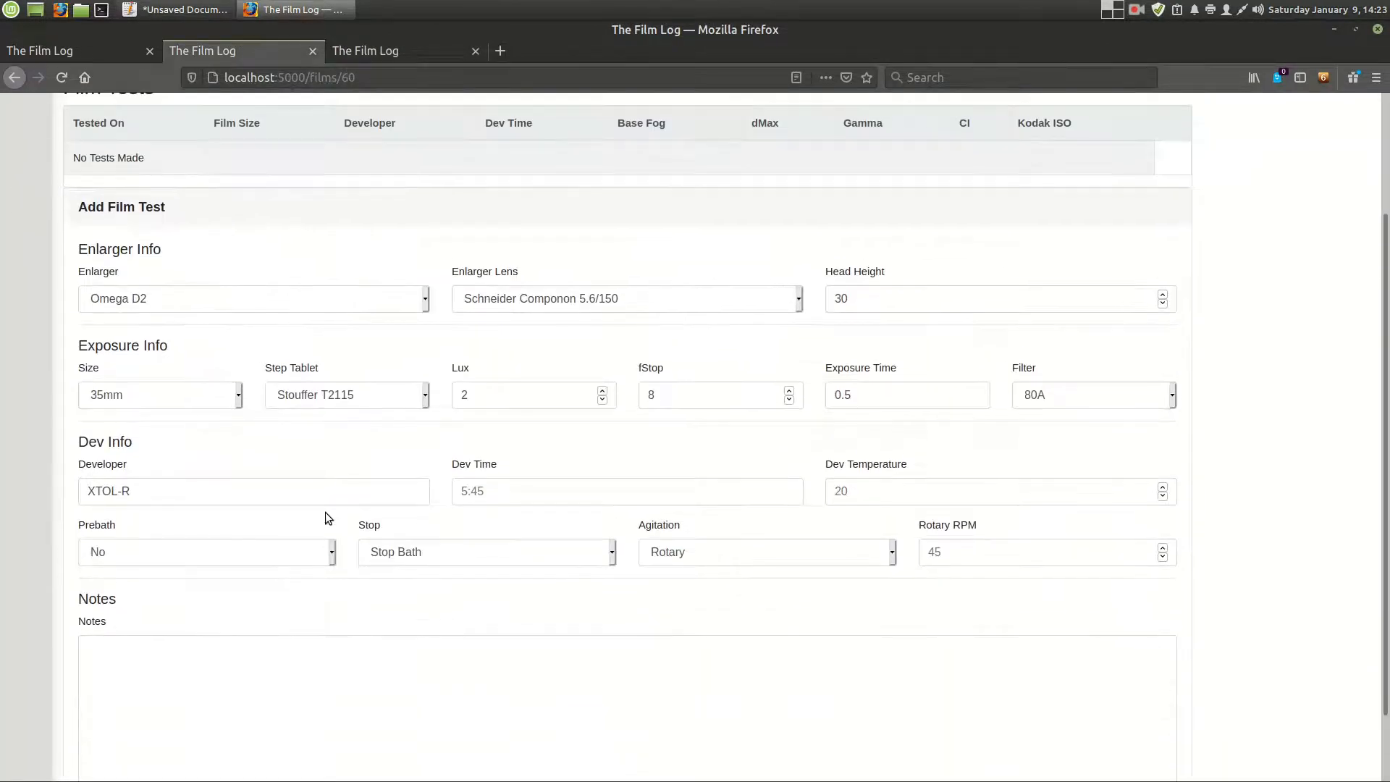
left_click(503, 500)
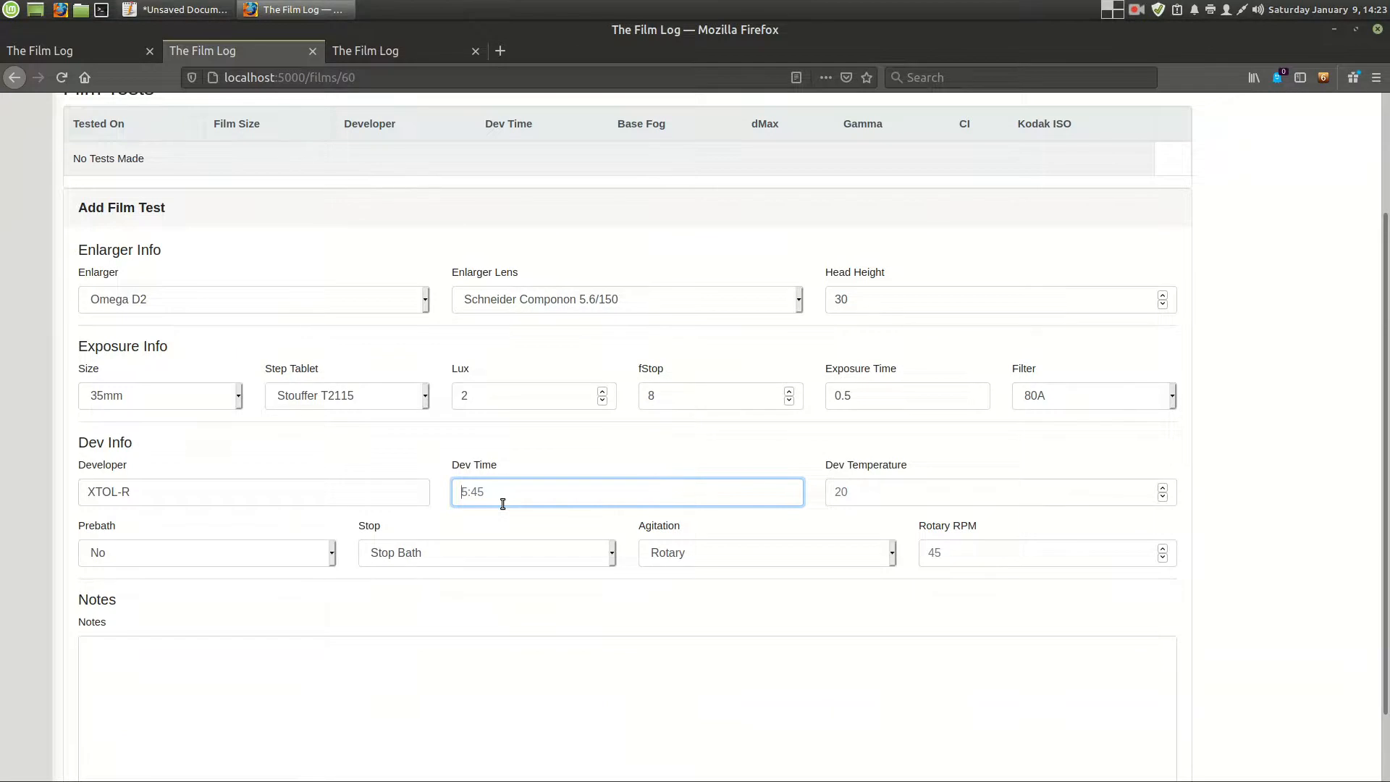
type("1")
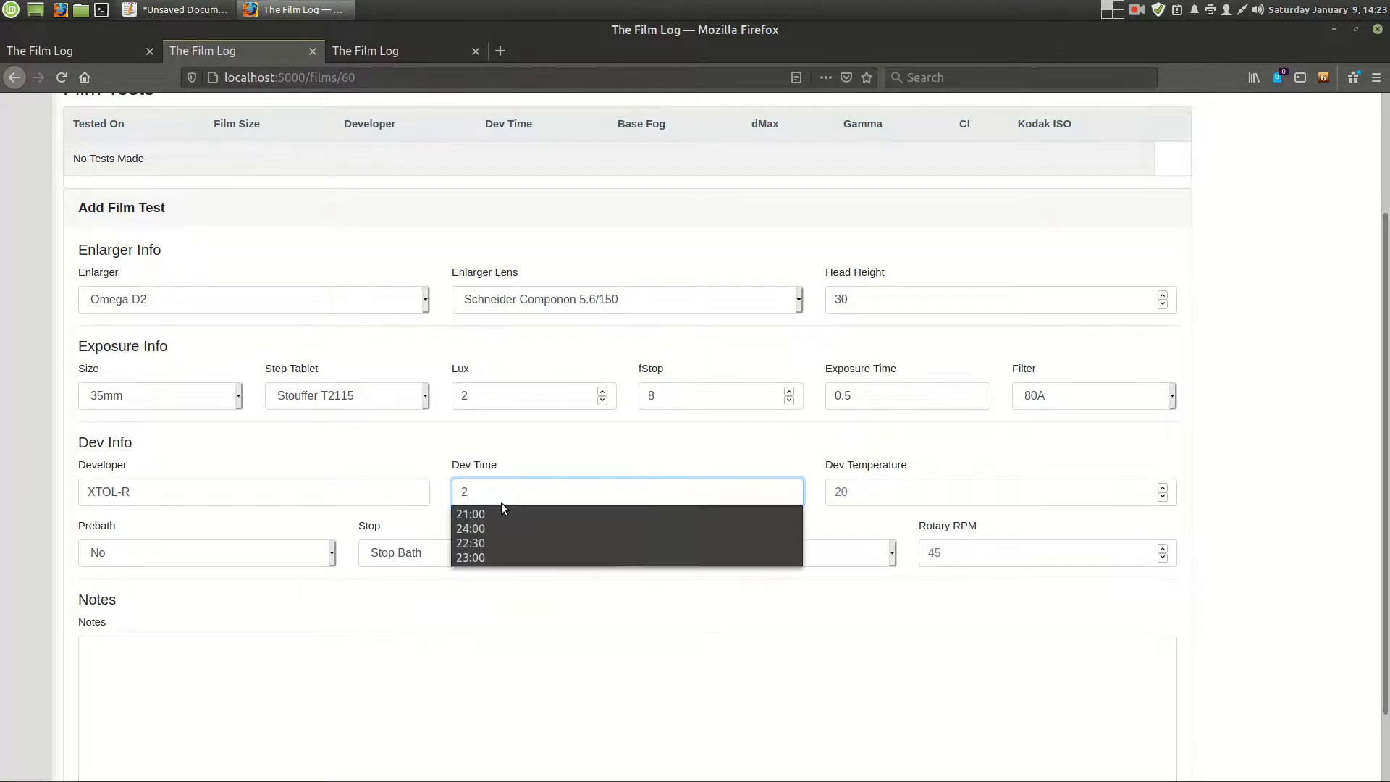
type("8:0")
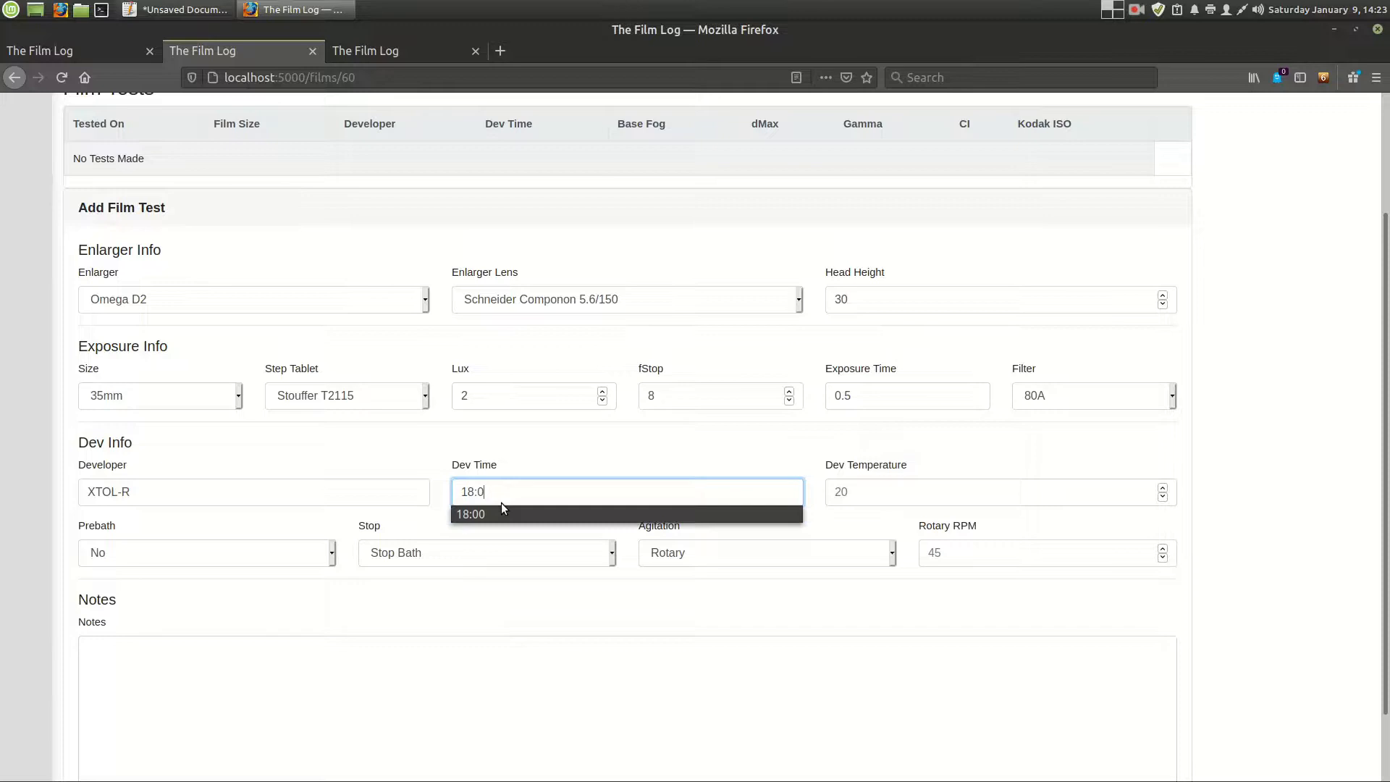
type("0")
key("Tab")
type("20")
key("Tab")
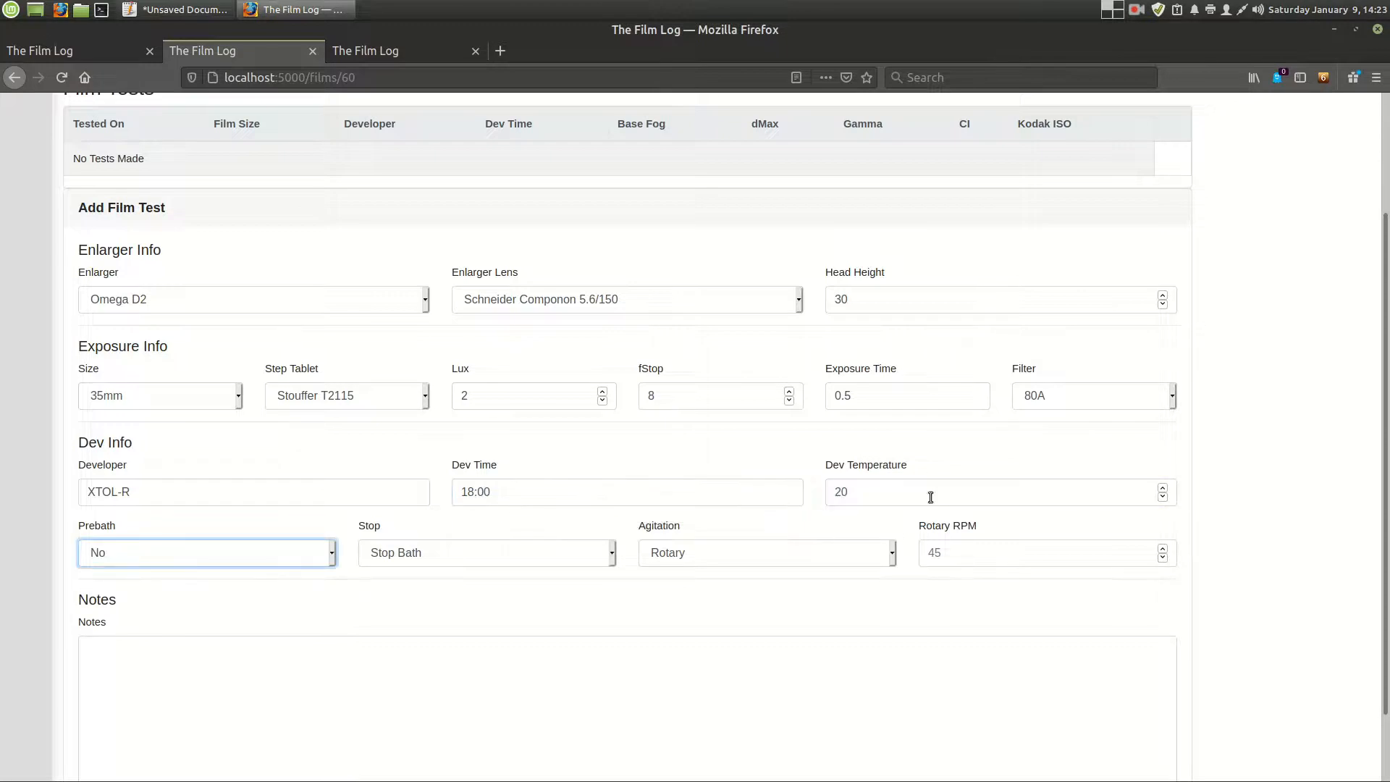
- Set prebath and stop to Water, keep agitation on Rotary, and set the rotary RPM to 40
left_click(267, 552)
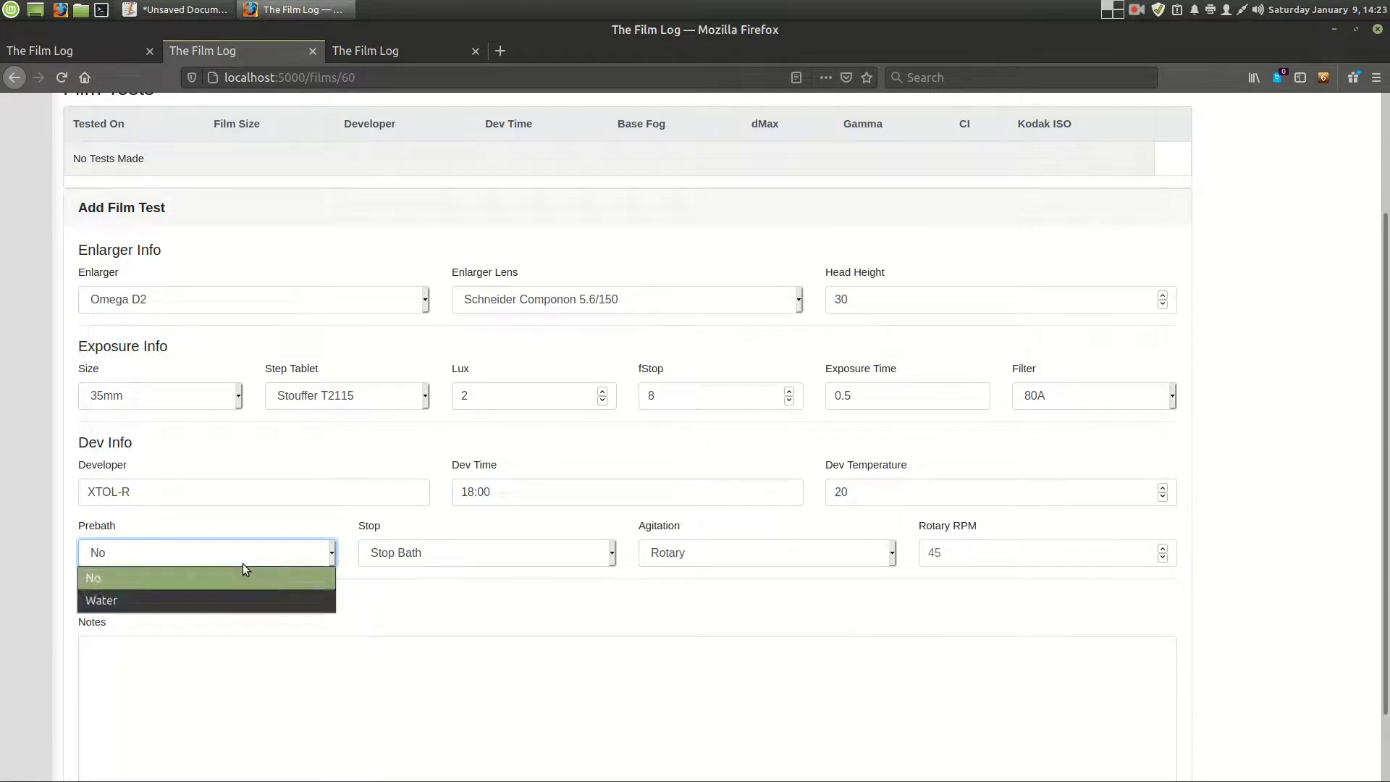
left_click(221, 596)
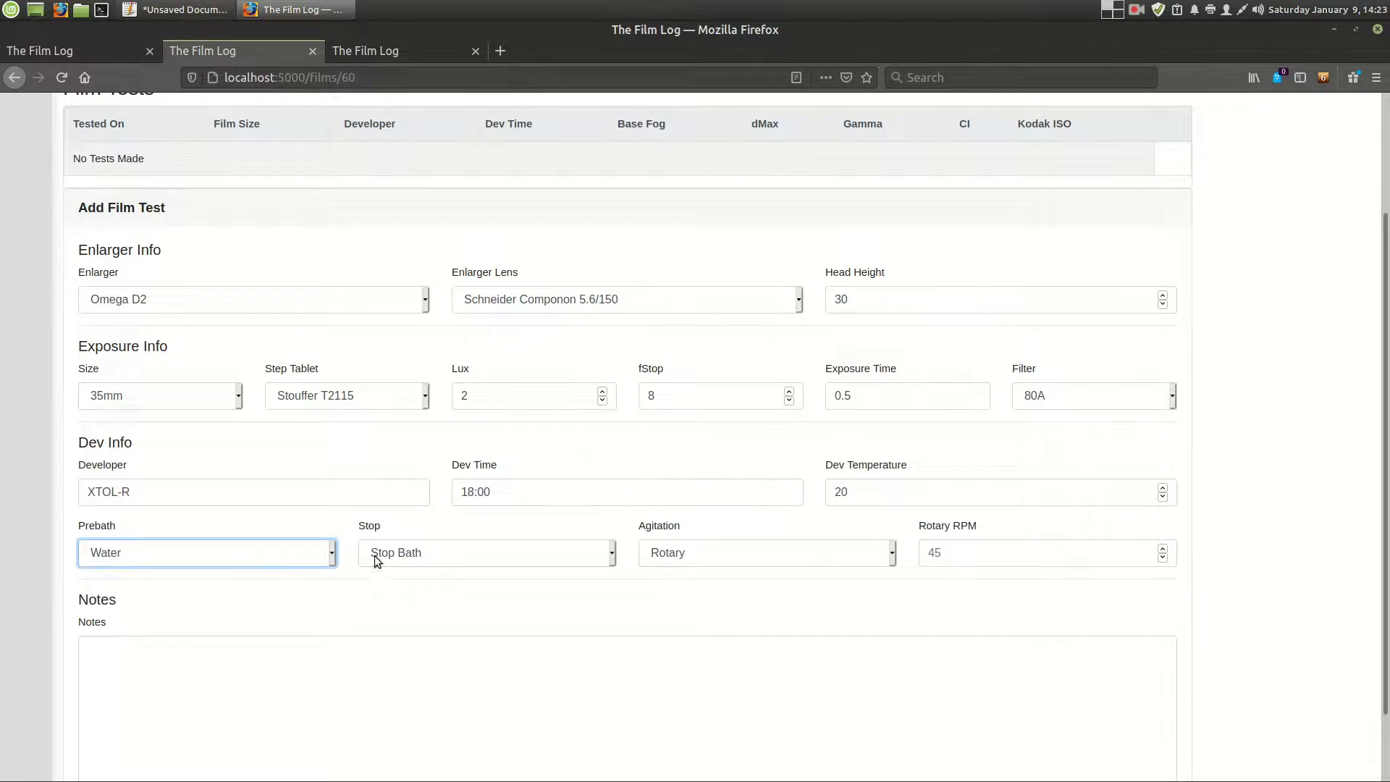
left_click(375, 554)
left_click(467, 602)
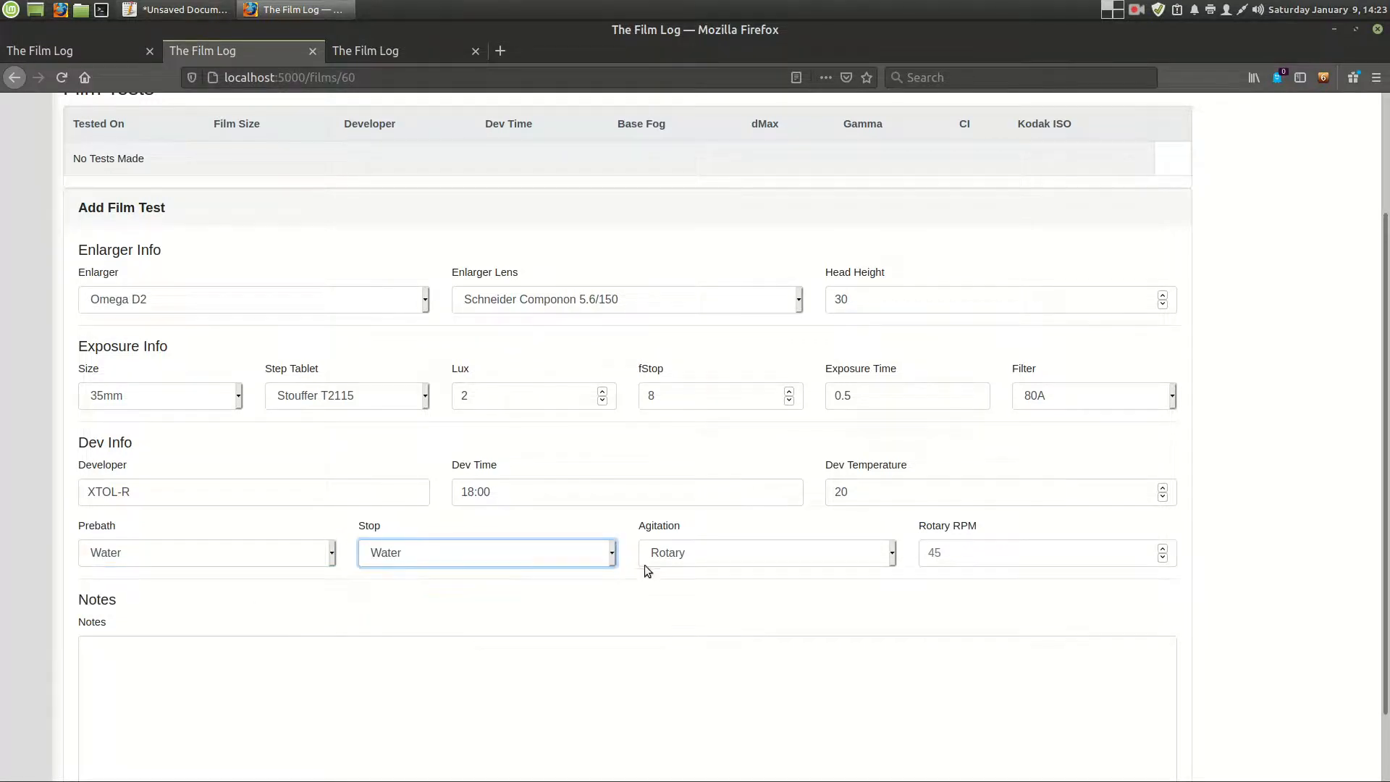
left_click(685, 562)
left_click(695, 579)
left_click(1009, 556)
type("45")
key("BackSpace")
type("0")
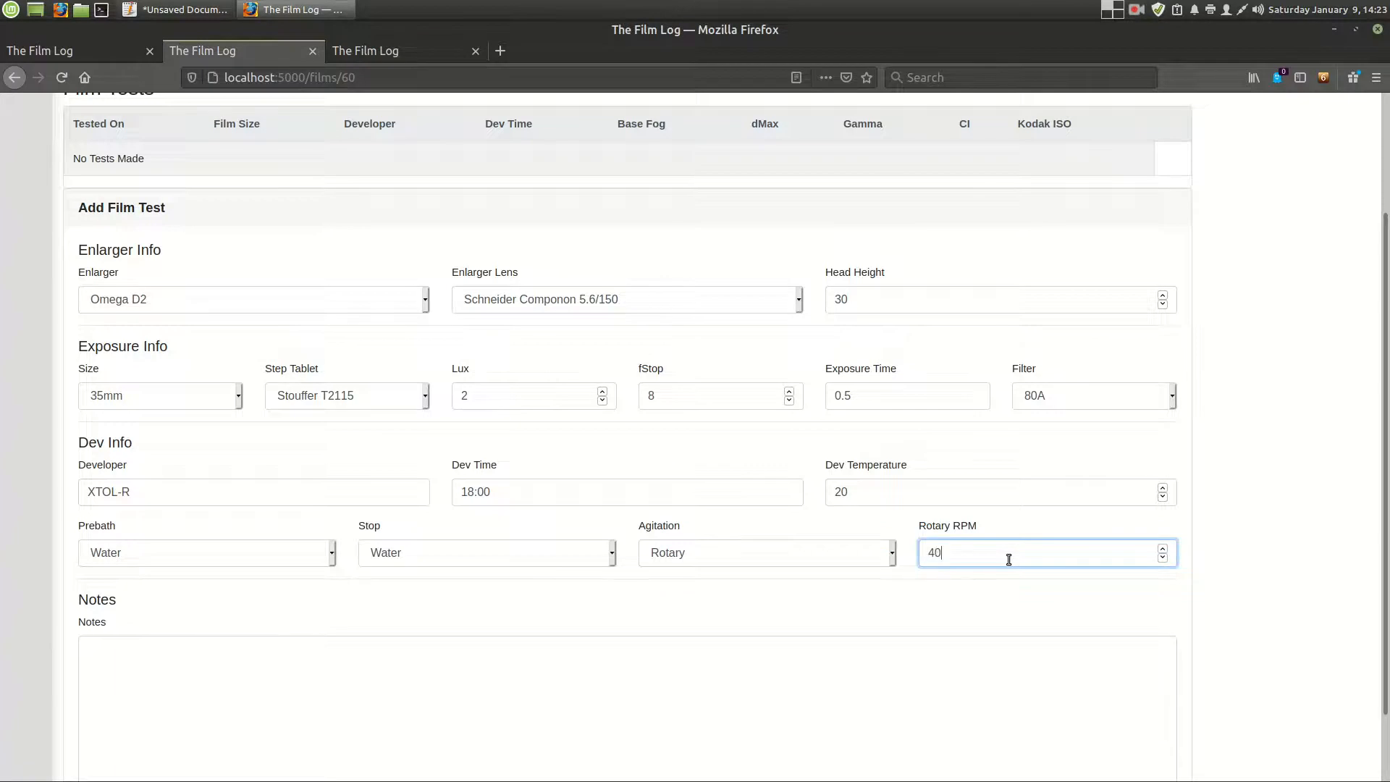
- Add "Some notes." as the film test's notes and save the test
left_click(701, 629)
scroll(462, 666, "down", 3)
left_click(461, 659)
type("Some notes.")
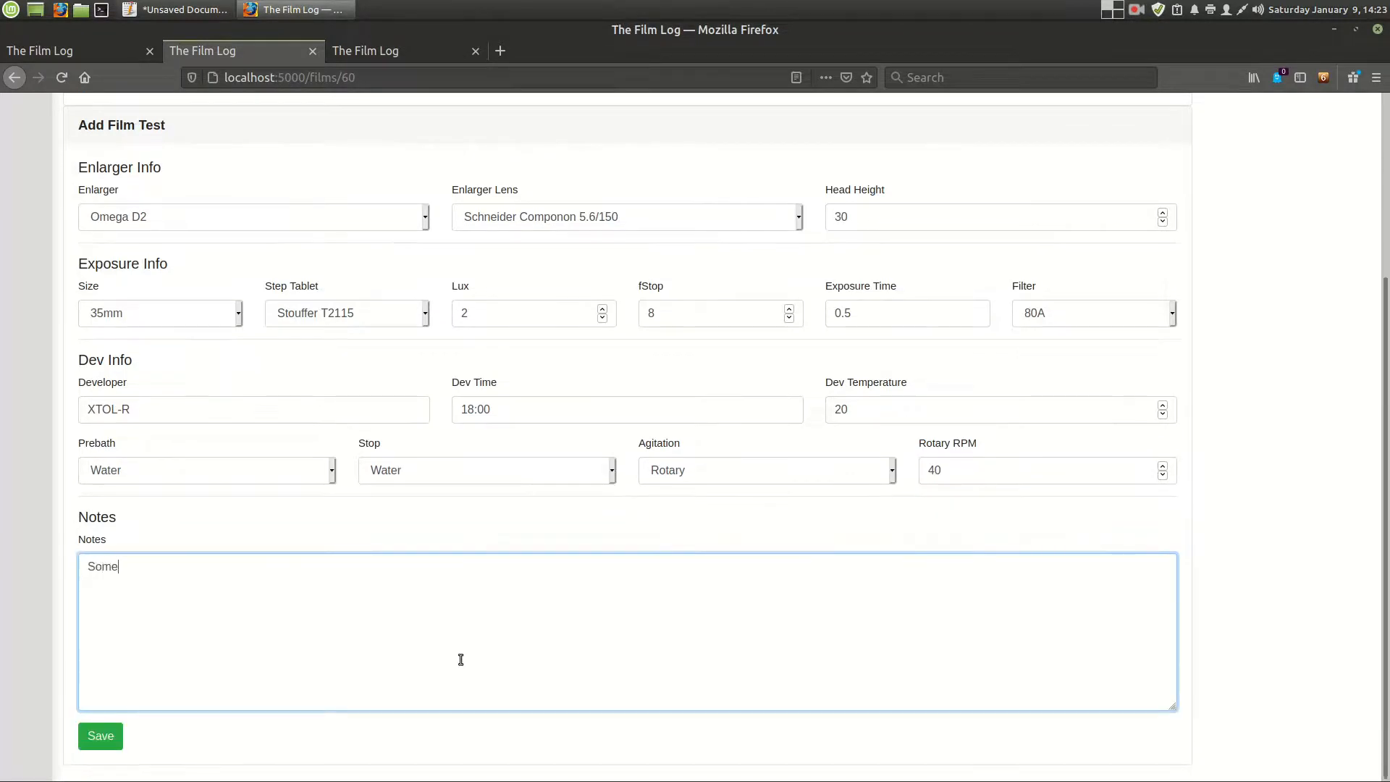
left_click(108, 742)
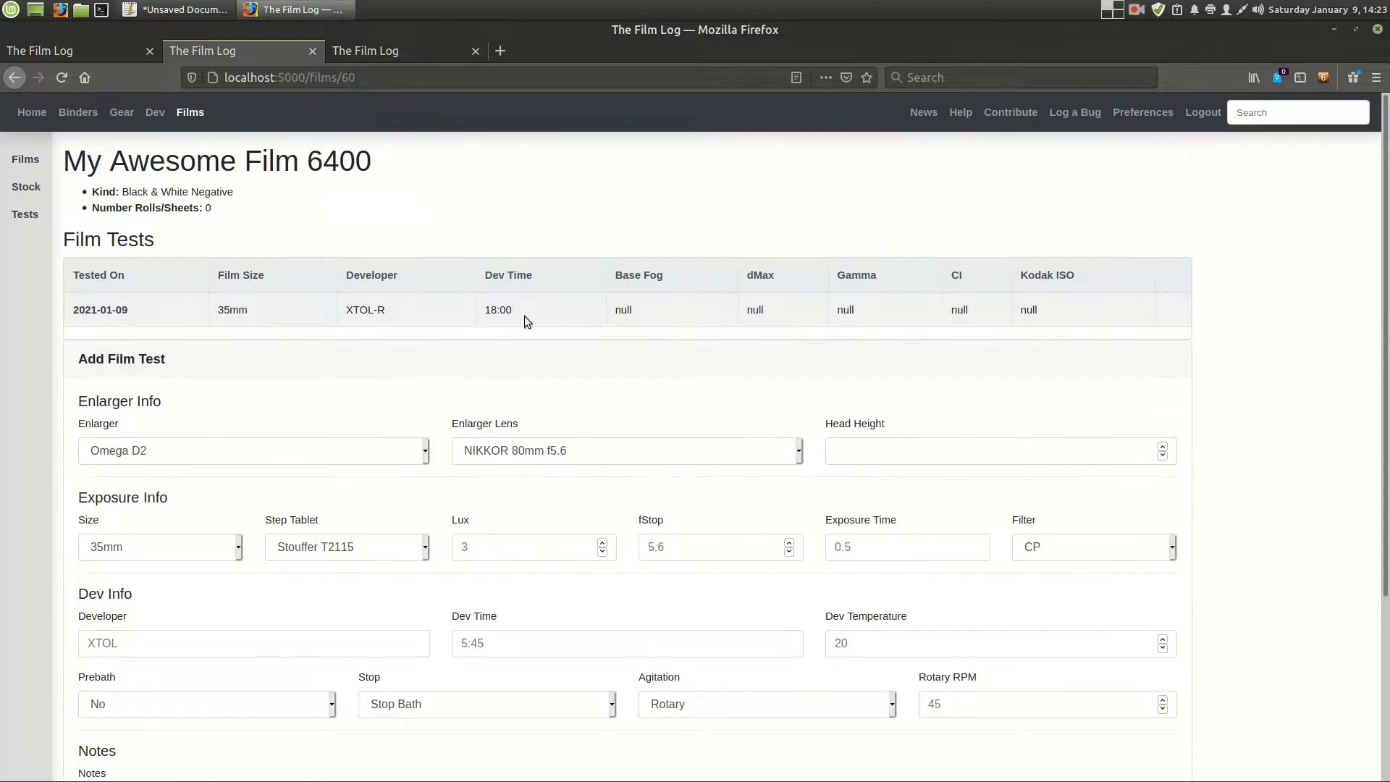
- Point out the empty result values in the Film Tests table and open the 2021-01-09 test
left_click_drag(621, 323, 1074, 325)
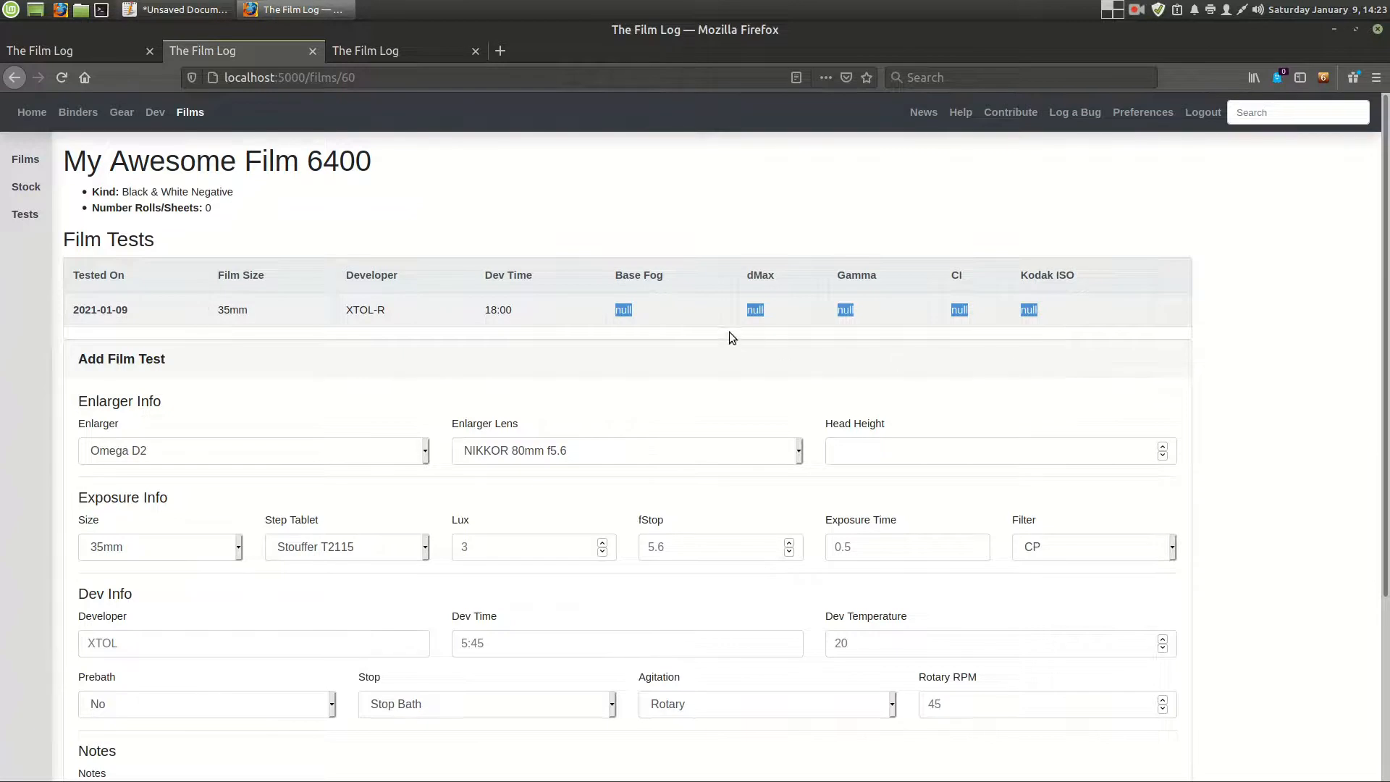
left_click(101, 310)
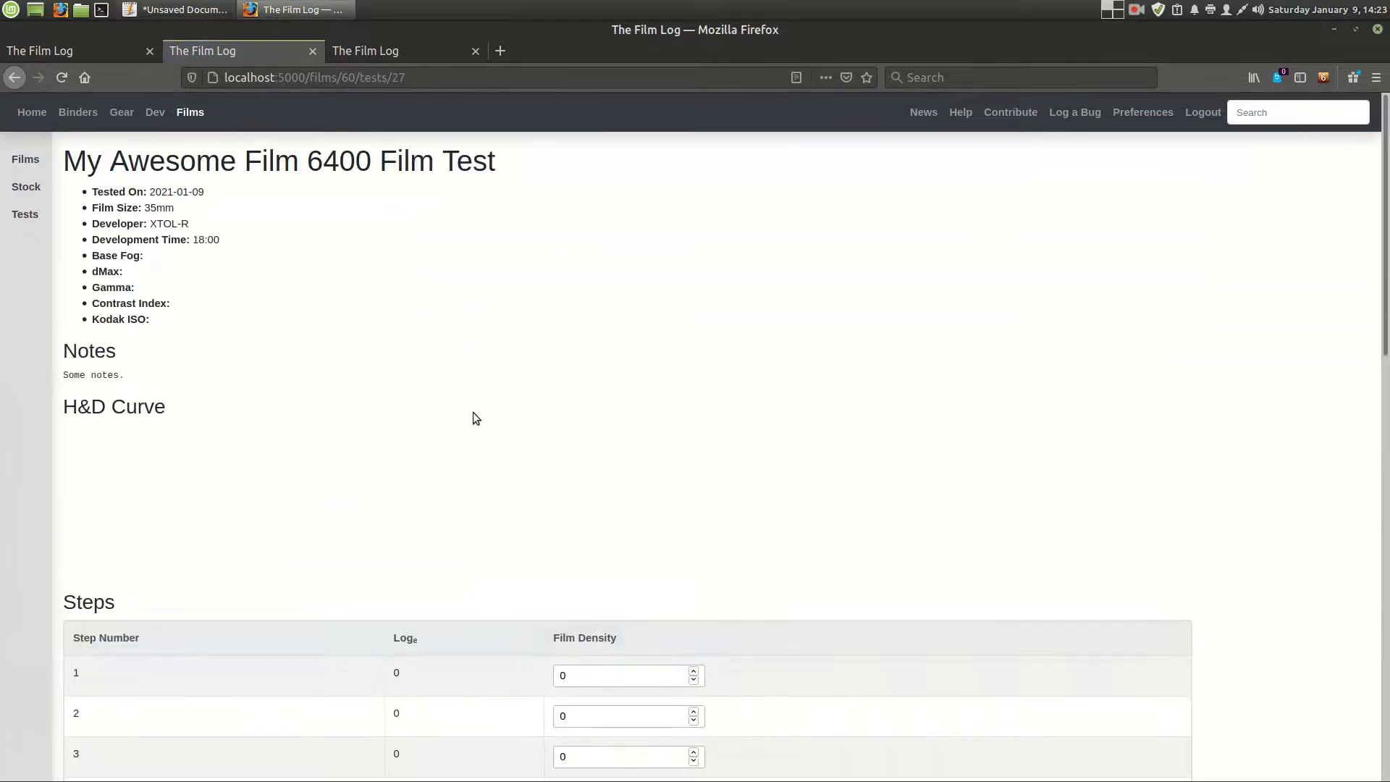
- Enter film densities 1.75, 1.65, 1.52 and 1.41 for steps 1 to 4 and submit them
scroll(593, 531, "down", 3)
left_click(609, 467)
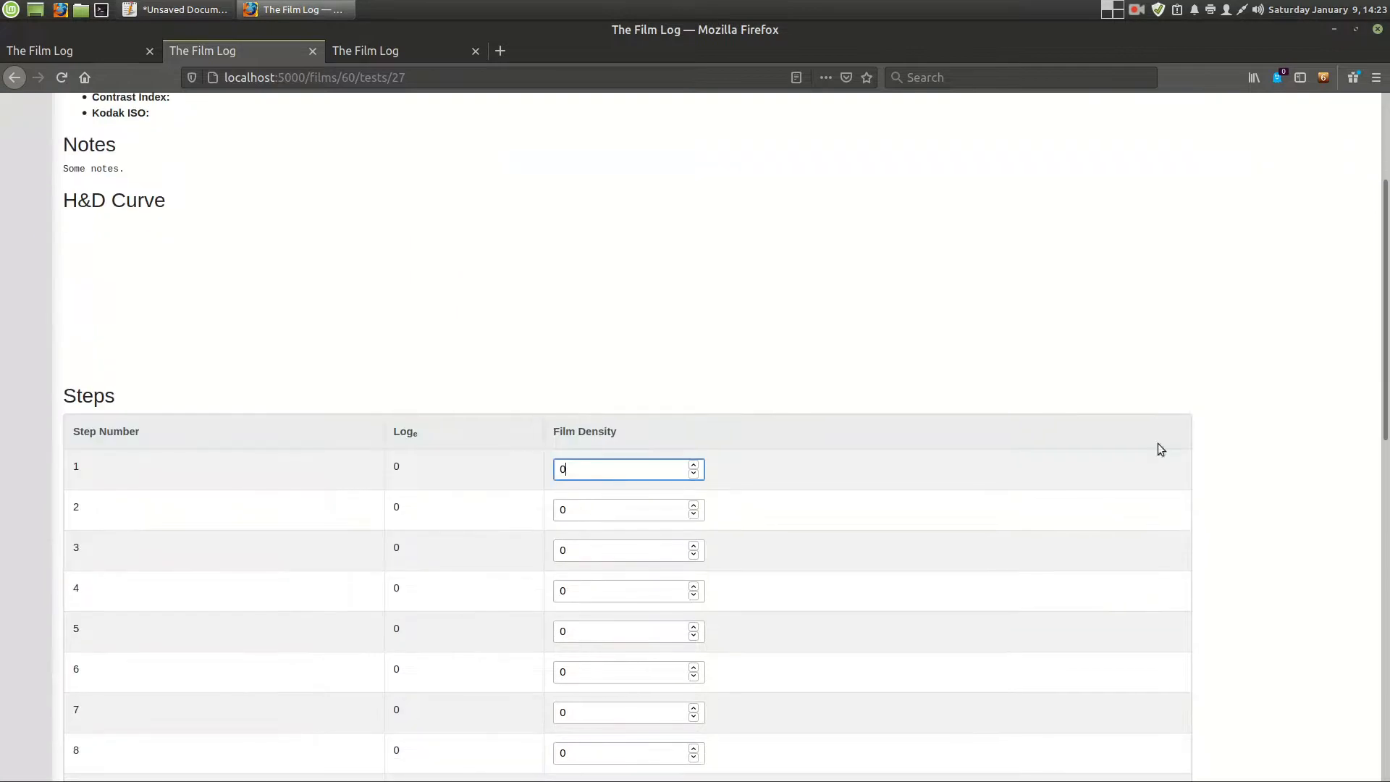
key("alt+Tab")
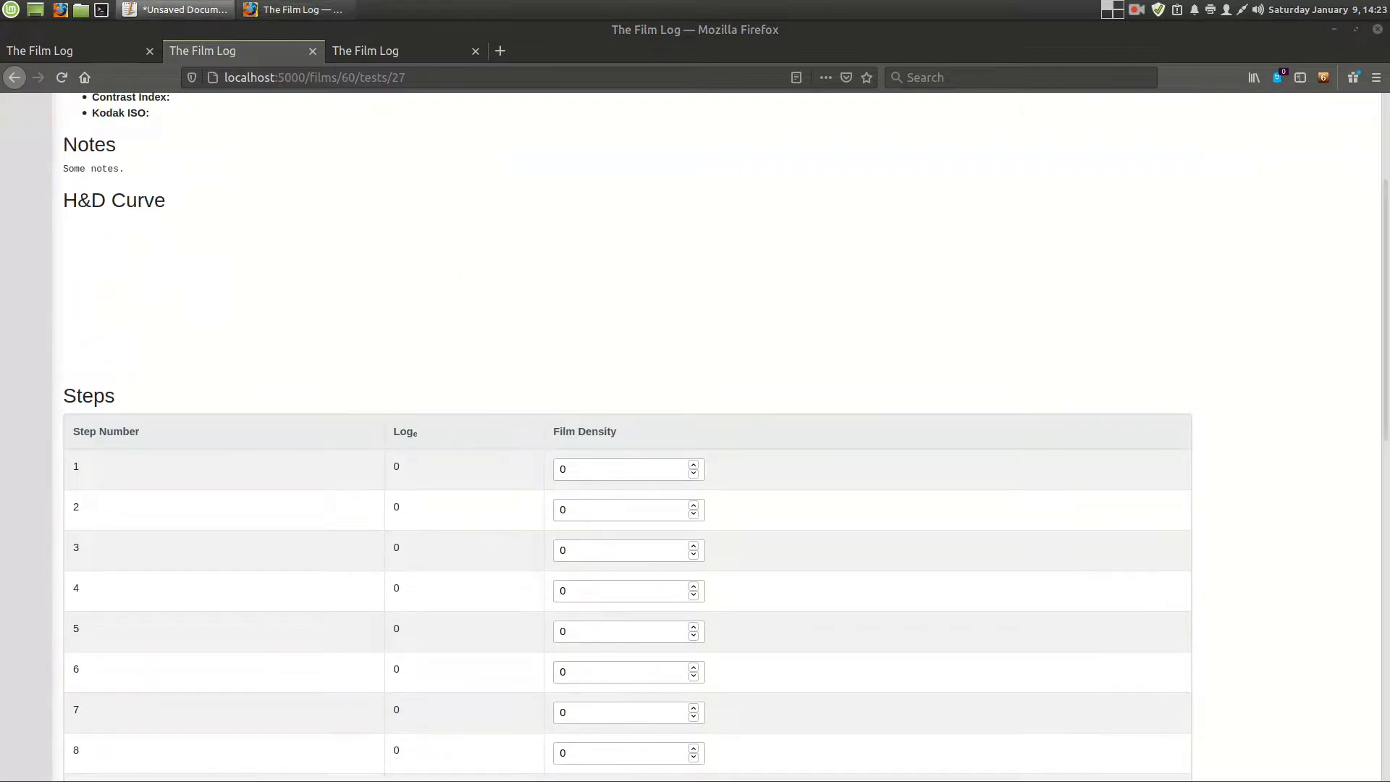
key("alt+Tab")
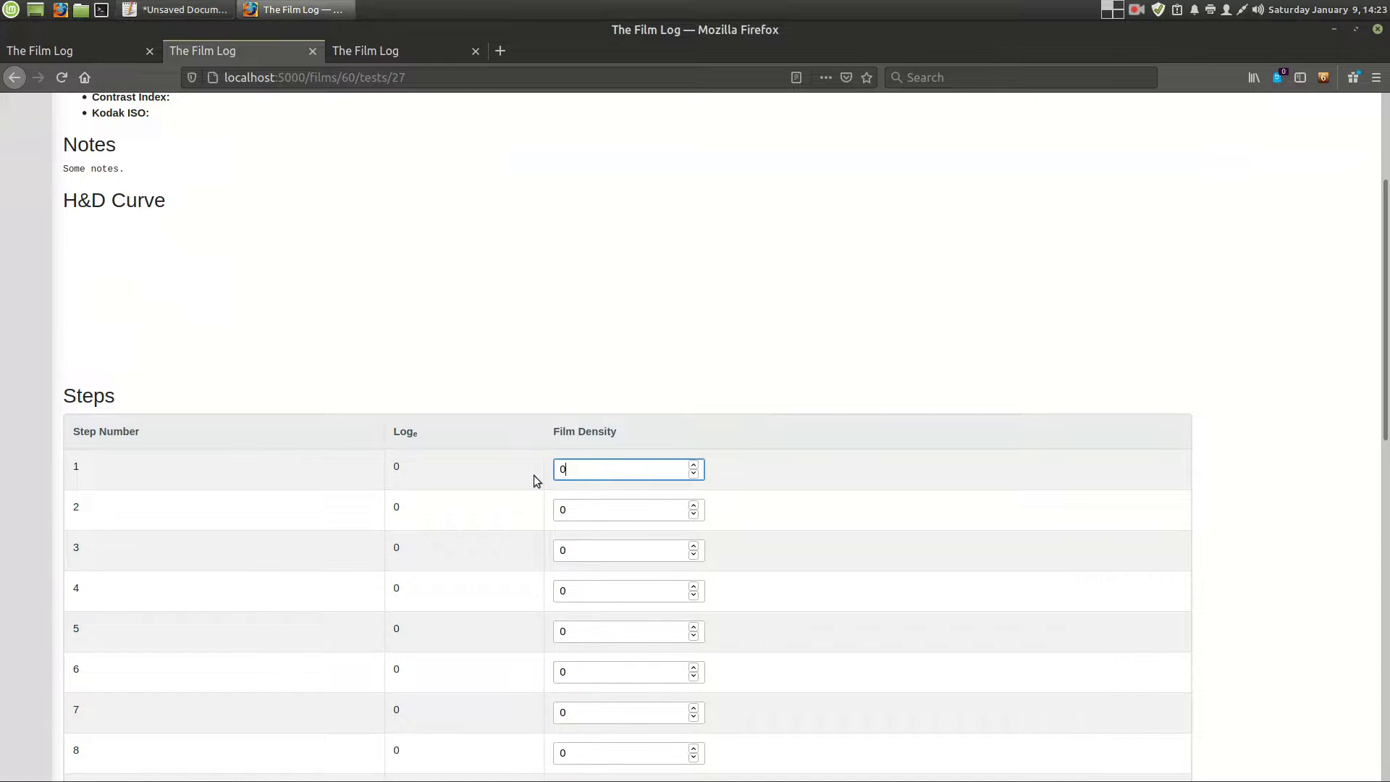
key("BackSpace")
type("1.75")
key("Tab")
type("1.65")
key("Tab")
type("1.52")
key("Tab")
type("1.41")
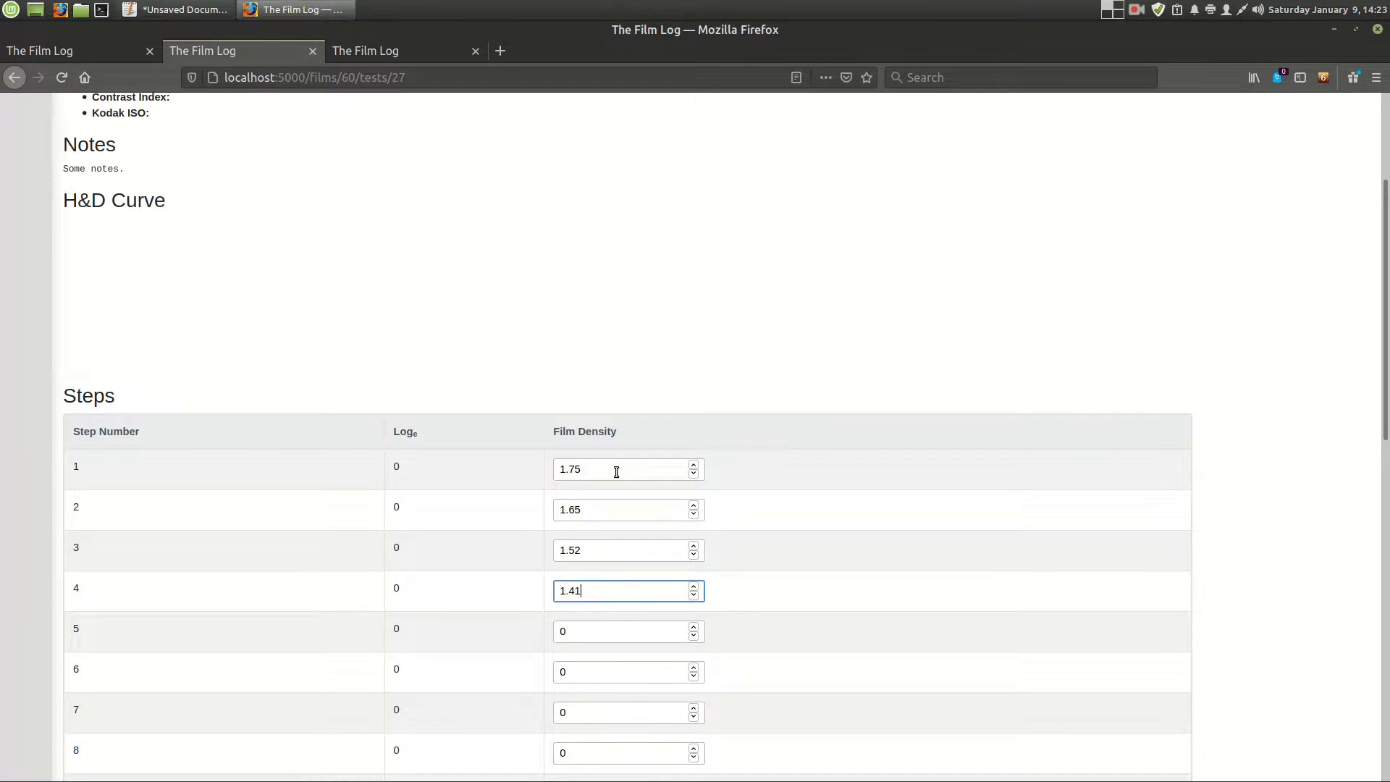
key("Return")
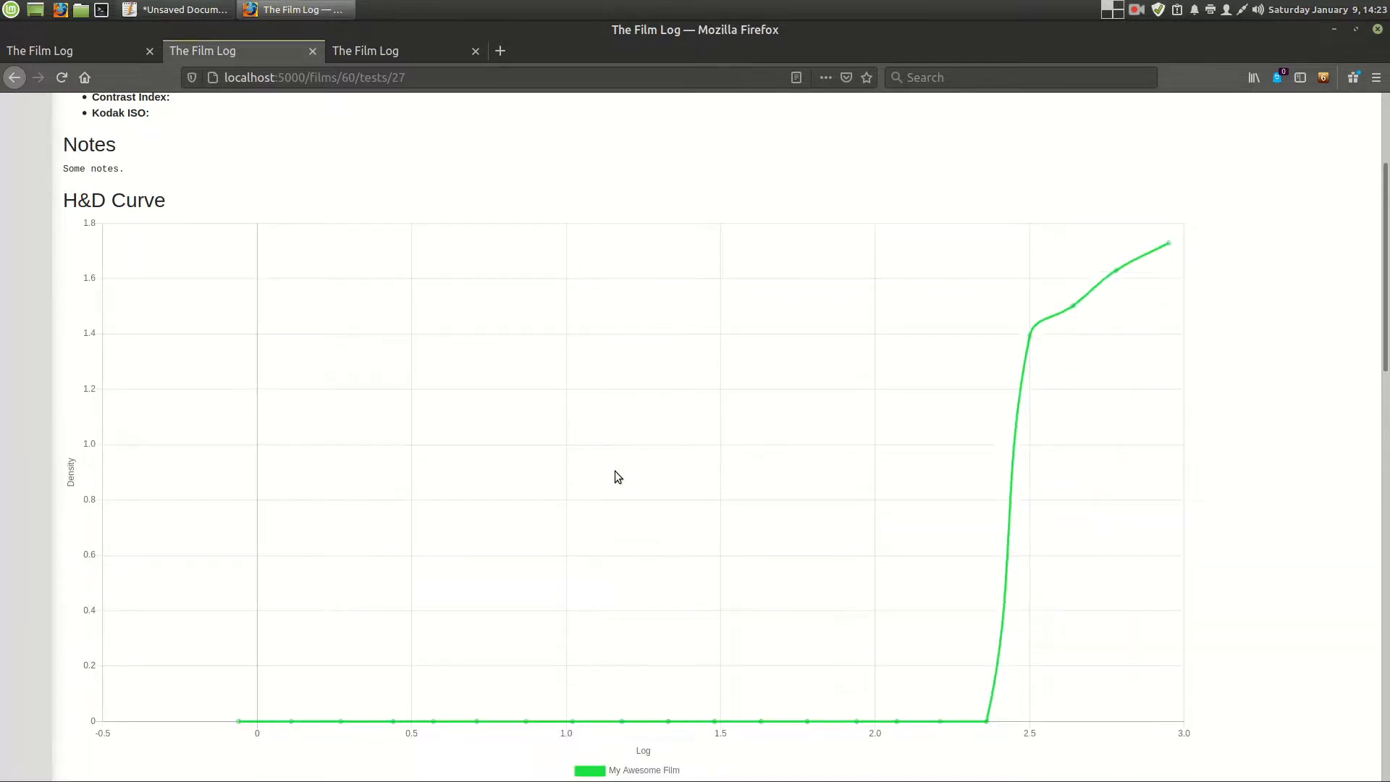
- Examine the H&D curve plotted from the entered densities and the steps table below it
scroll(619, 471, "down", 5)
scroll(645, 580, "down", 3)
scroll(1067, 179, "up", 5)
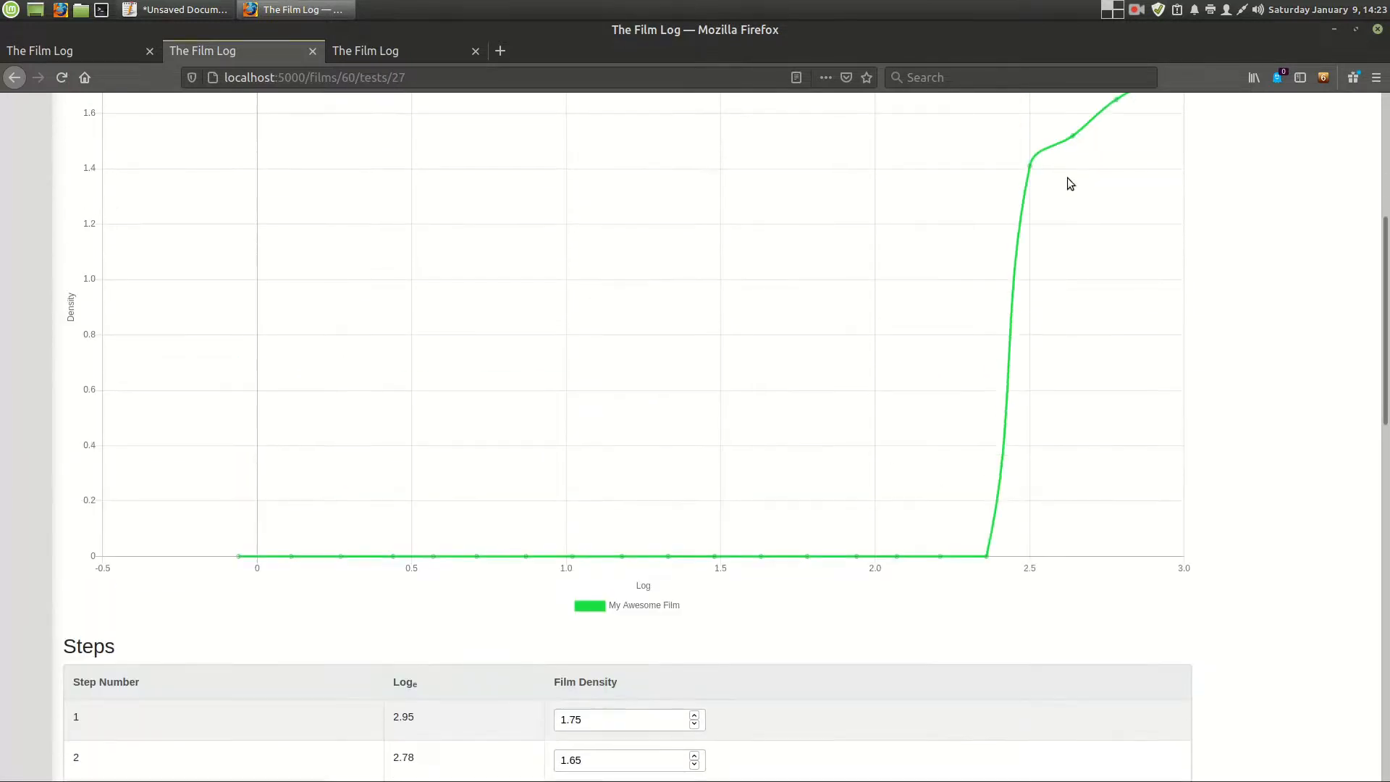
- Enter film densities 1.29, 1.19, 1.08 and 0.97 for steps 5 to 8
scroll(829, 380, "down", 6)
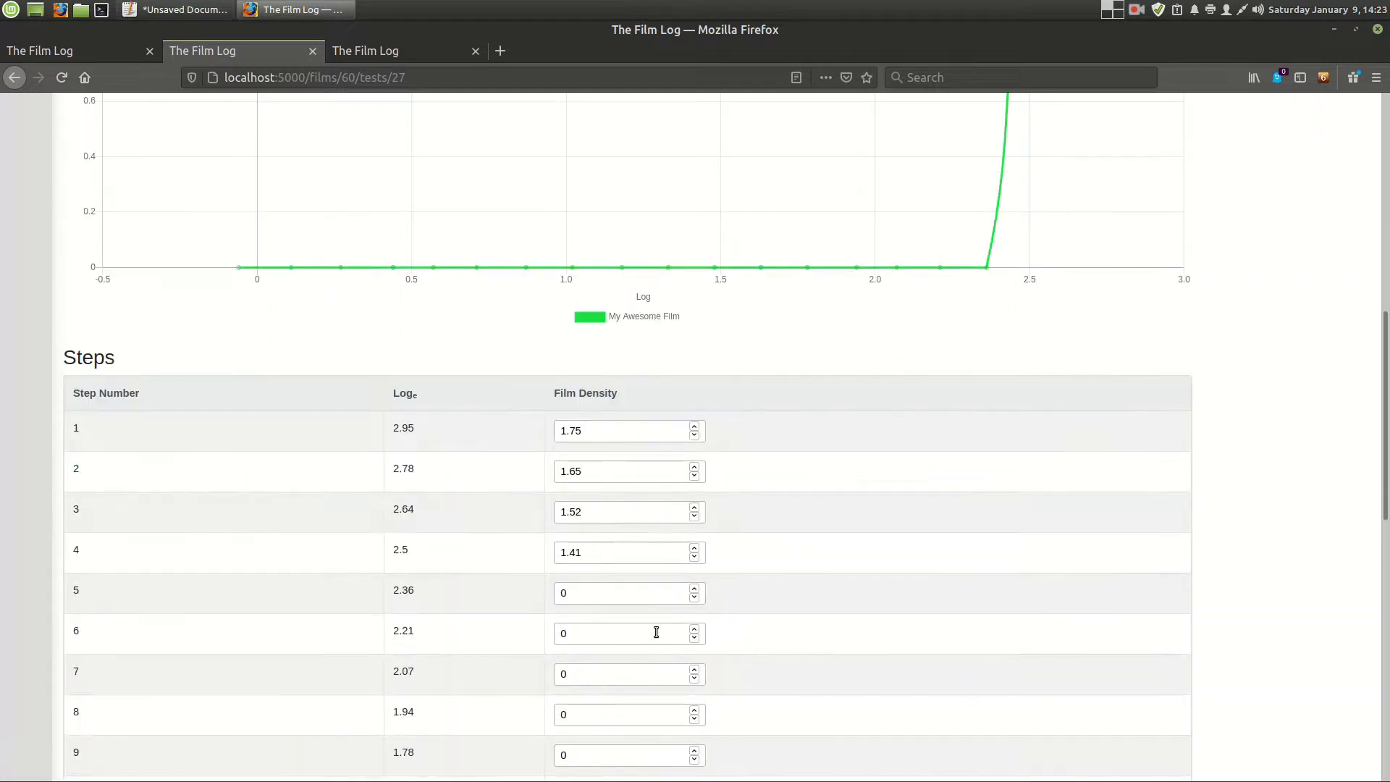
left_click(653, 594)
key("BackSpace")
type("1.29")
key("Tab")
type("1.19")
key("Tab")
type("1.08")
key("Tab")
type(".97")
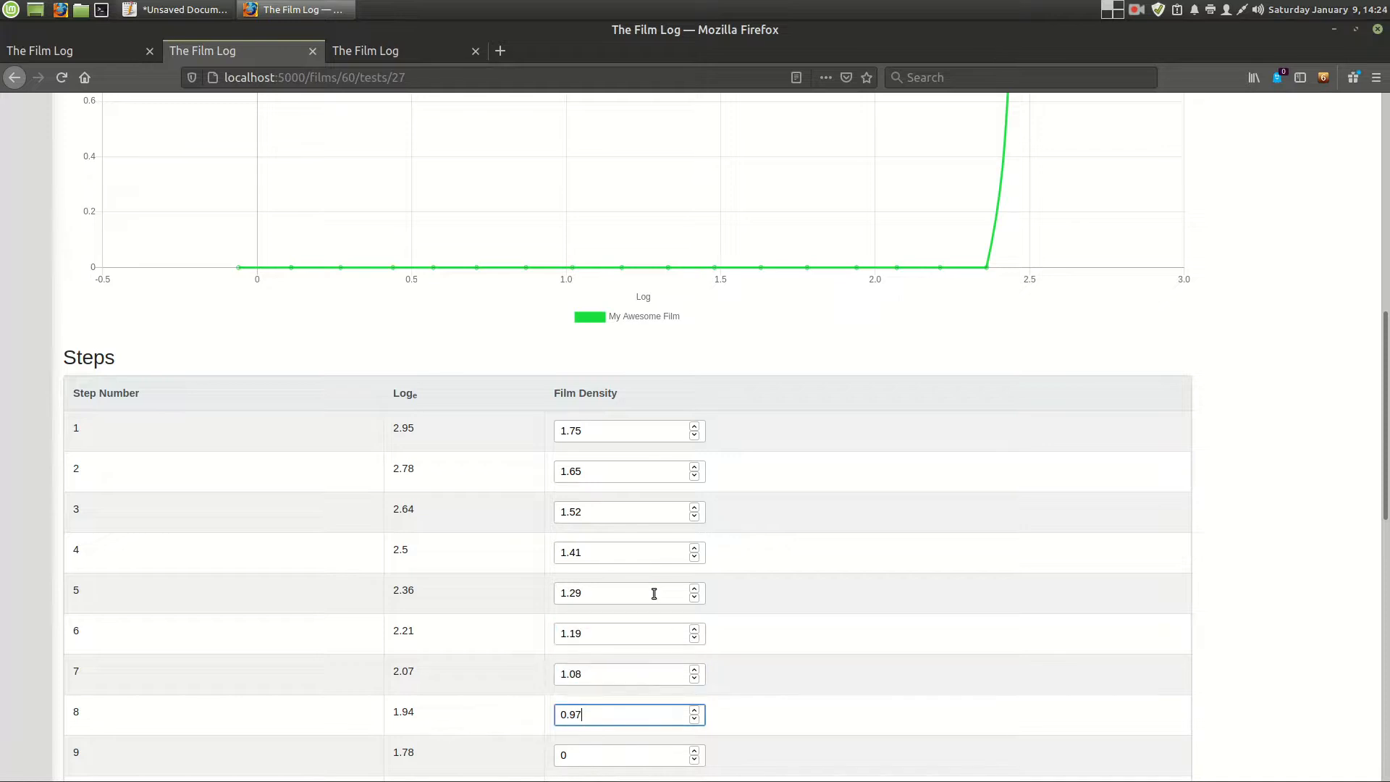
- Enter film densities 0.86, 0.77 and 0.69 for steps 9 to 11
key("Tab")
type("0.86")
key("Tab")
type("0.77")
scroll(653, 592, "down", 2)
scroll(653, 597, "down", 2)
left_click(627, 573)
type("0.69")
key("Tab")
key("shift+Tab")
type("0.69")
- Enter film densities 0.59, 0.50, 0.41, 0.34, 0.27 and 0.22 for steps 12 to 17
key("Tab")
type("0.59")
key("Tab")
type("0.50")
key("Tab")
type("0.41")
key("Tab")
type("0.34")
key("Tab")
type("0.27")
key("Tab")
type("0.22")
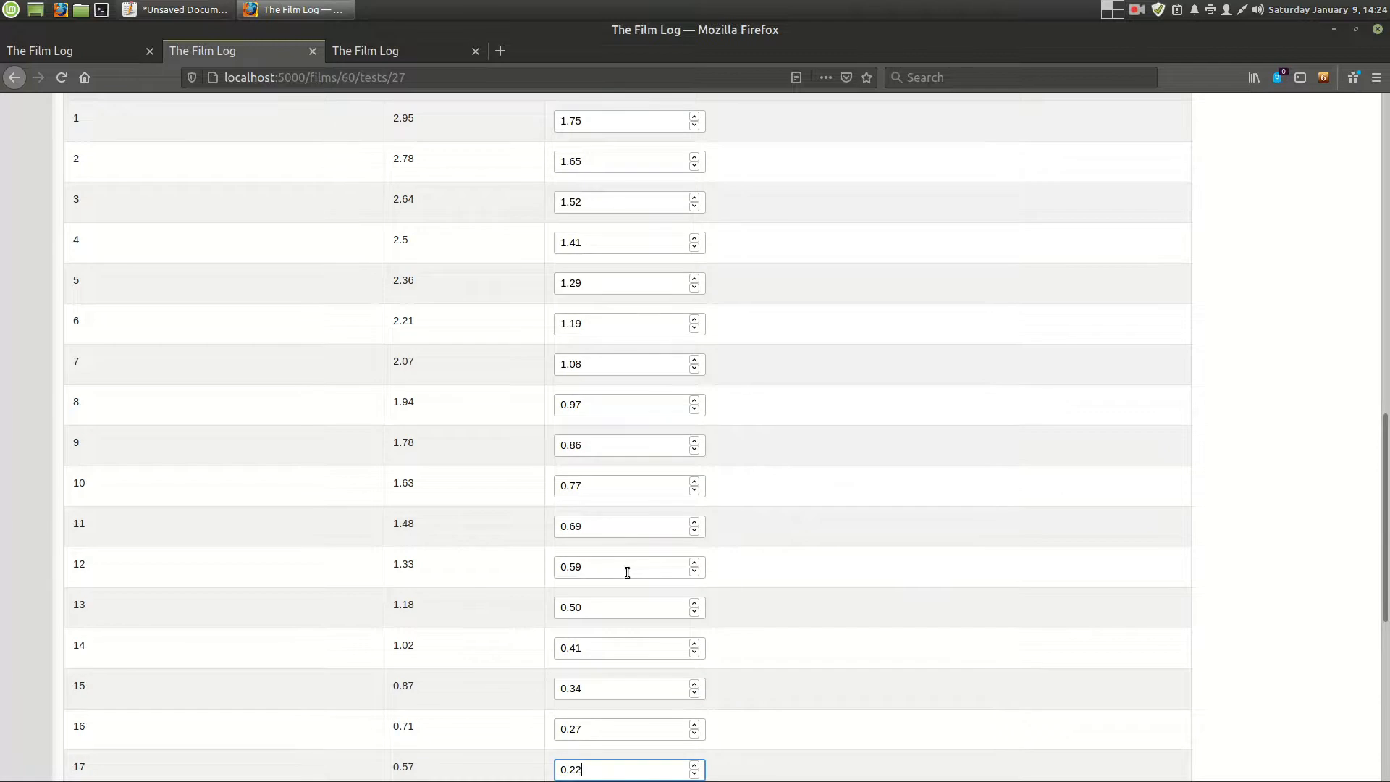
- Set the film density of step 18 to 0.17
scroll(627, 571, "down", 3)
left_click(618, 652)
left_click(694, 642)
left_click(695, 643)
left_click(695, 644)
left_click(695, 643)
left_click(695, 643)
left_click(695, 643)
left_click(695, 643)
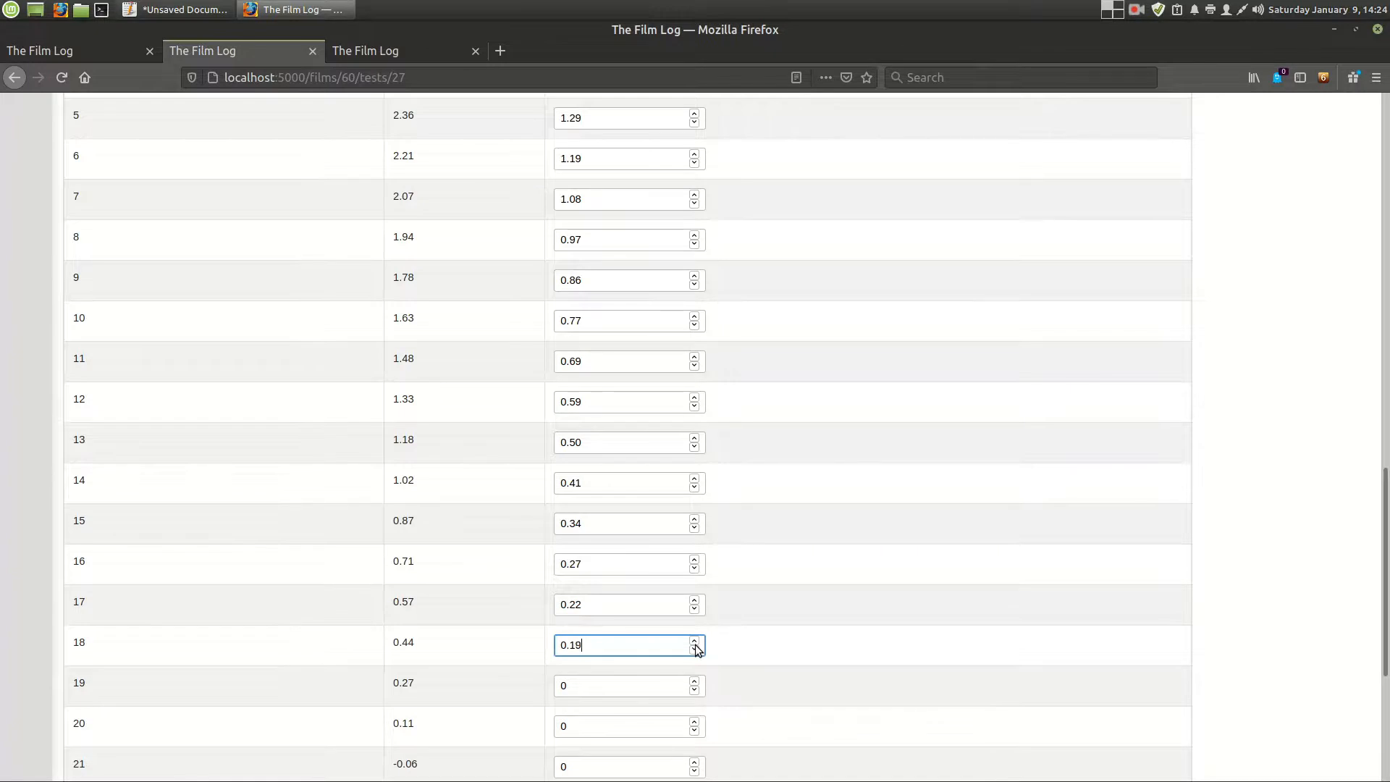
left_click(694, 641)
left_click(694, 651)
left_click(694, 652)
left_click(694, 652)
- Enter film densities 0.14, 0.12 and 0.12 for steps 19 to 21 and submit the steps table
left_click(613, 684)
key("BackSpace")
type("0.14")
key("Tab")
type("0.12")
key("Tab")
type("0.1")
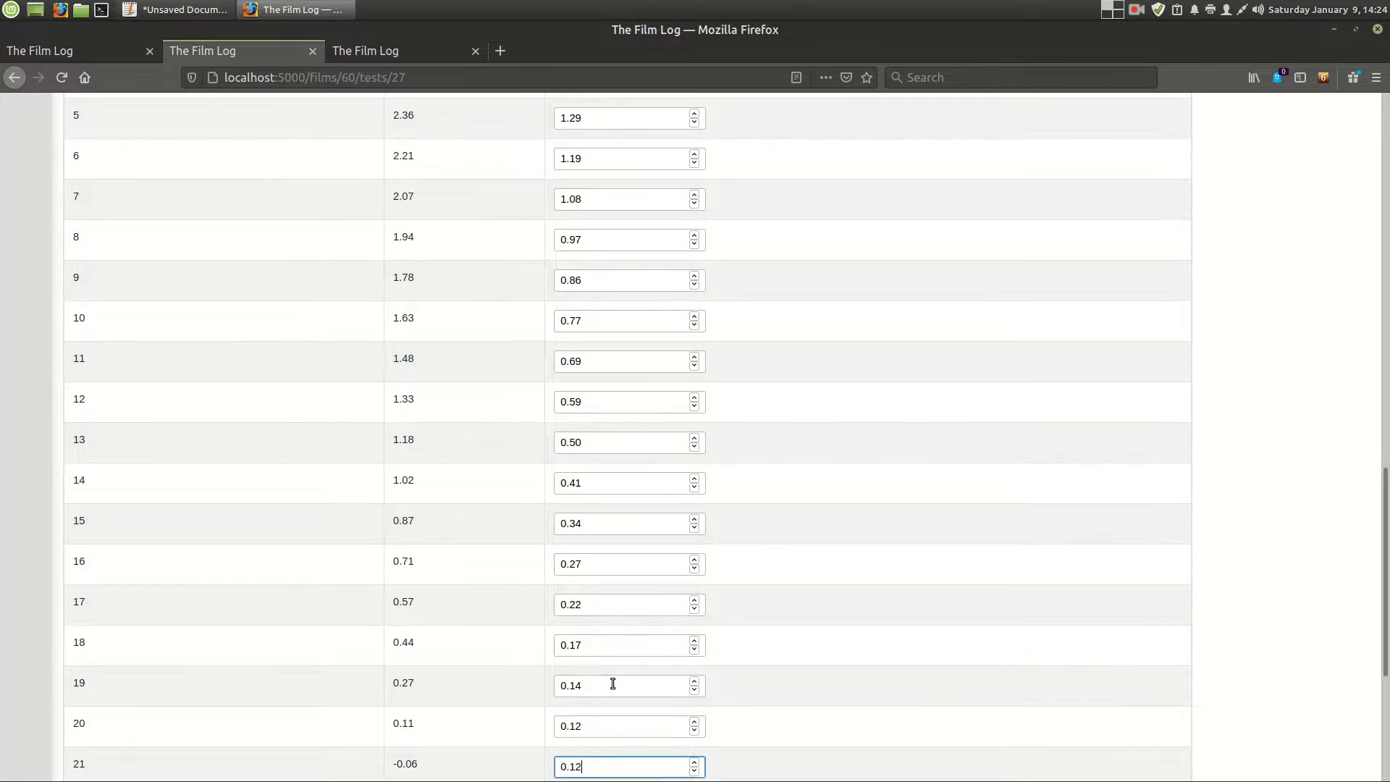
type("2")
scroll(613, 683, "down", 2)
left_click(91, 725)
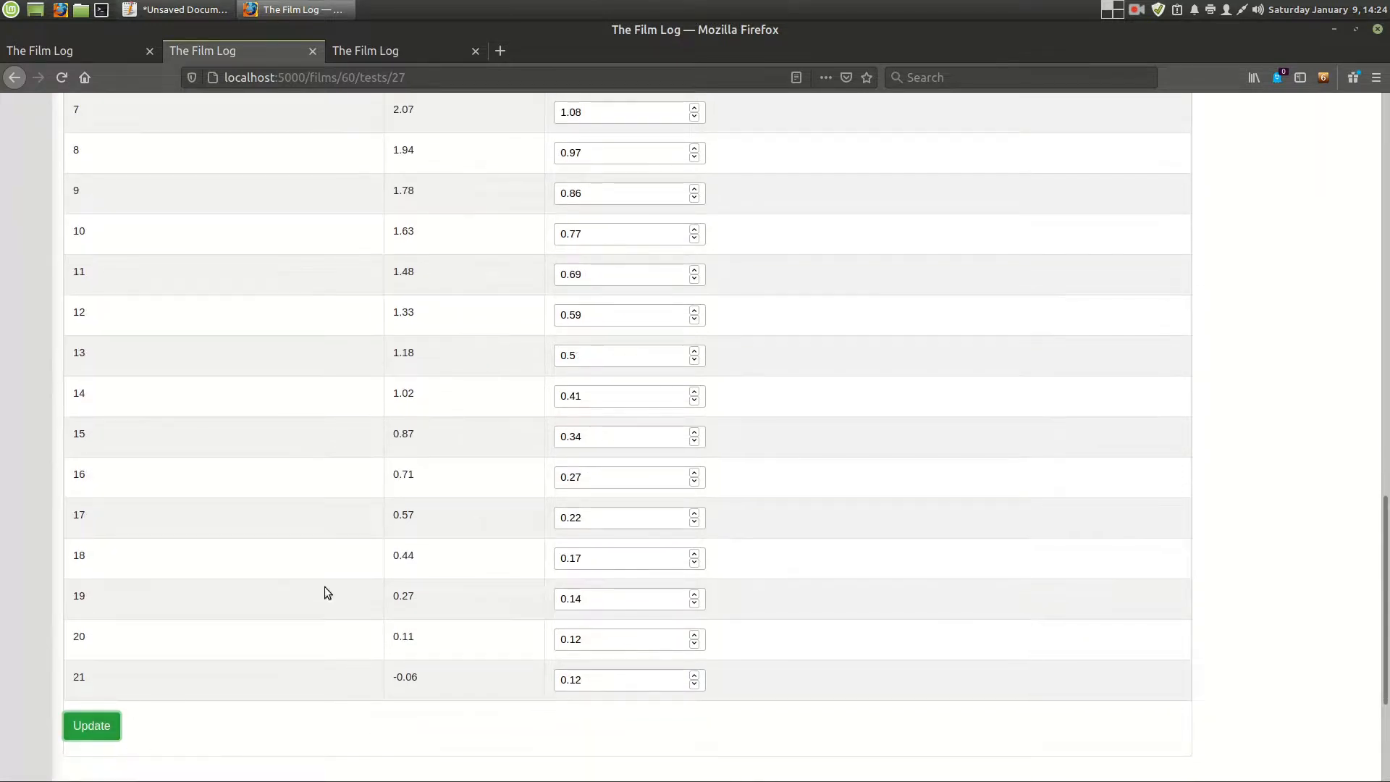
- Examine the full H&D curve together with the test's summary values and the Base Fog and dMax fields in Results
scroll(331, 612, "up", 8)
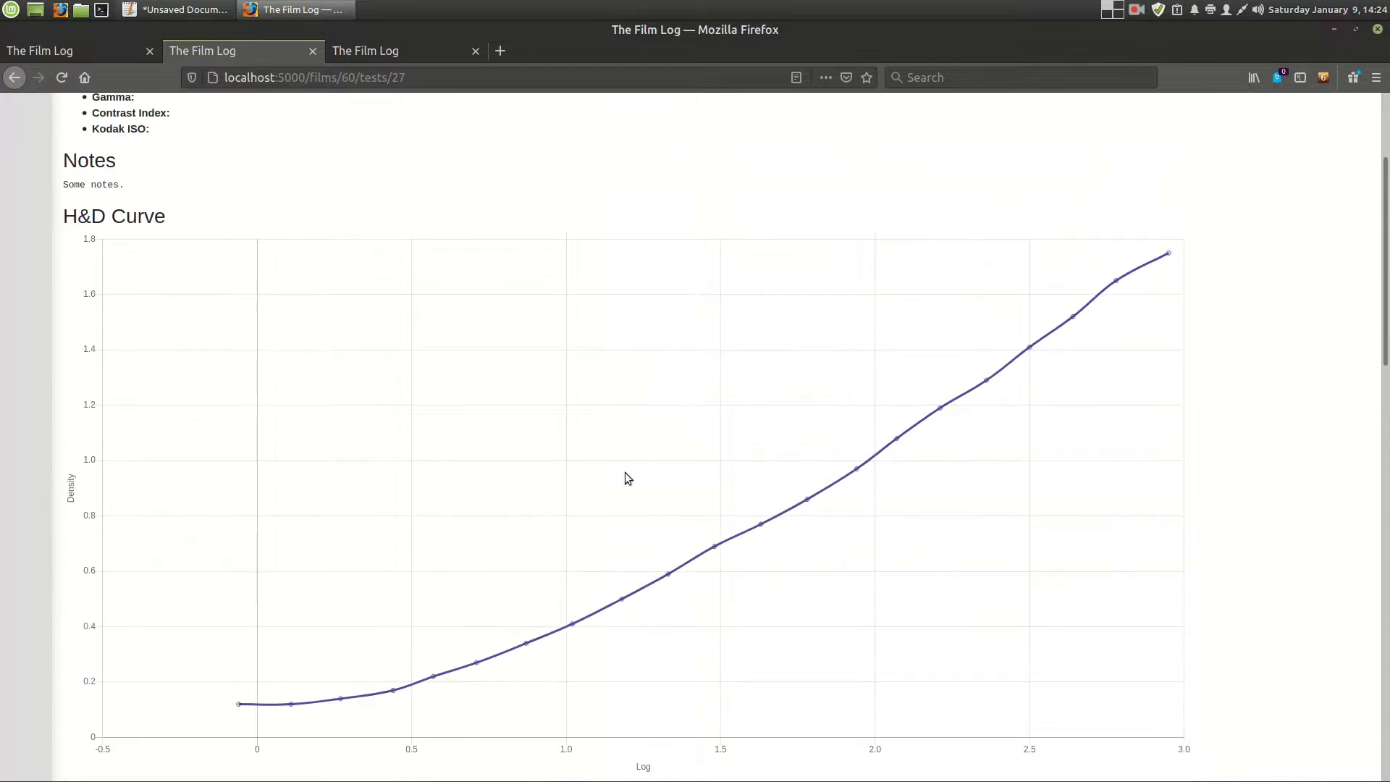
scroll(273, 323, "up", 3)
left_click_drag(229, 319, 62, 261)
scroll(472, 310, "down", 15)
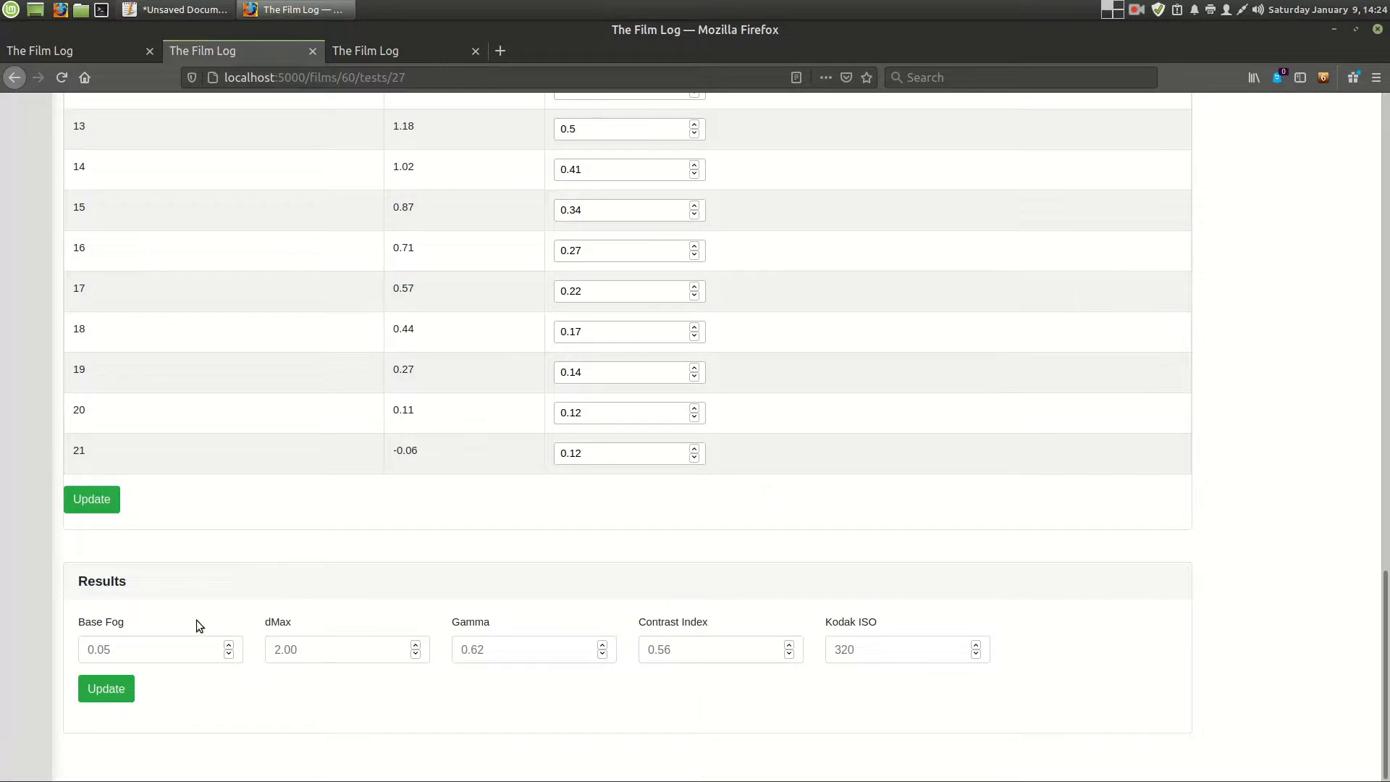
scroll(224, 601, "up", 15)
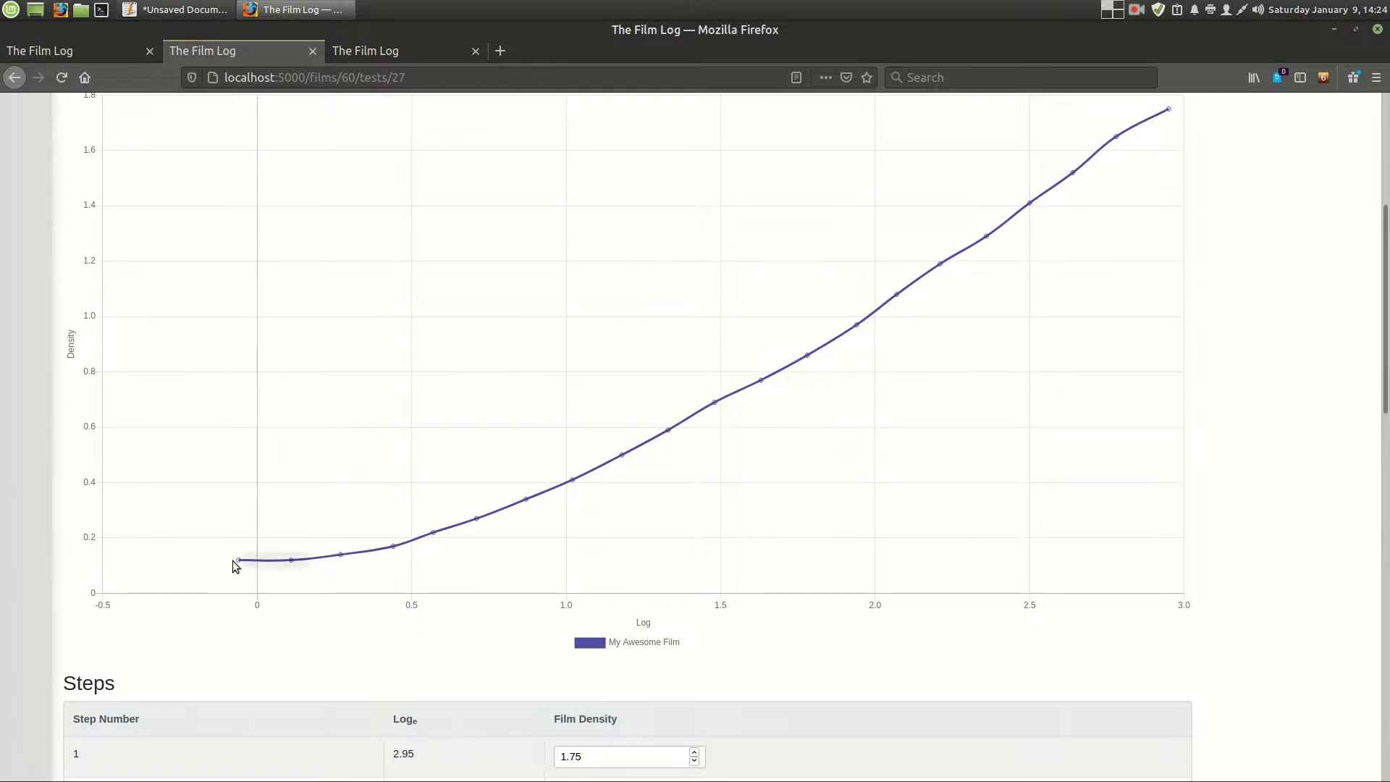
scroll(1059, 446, "up", 5)
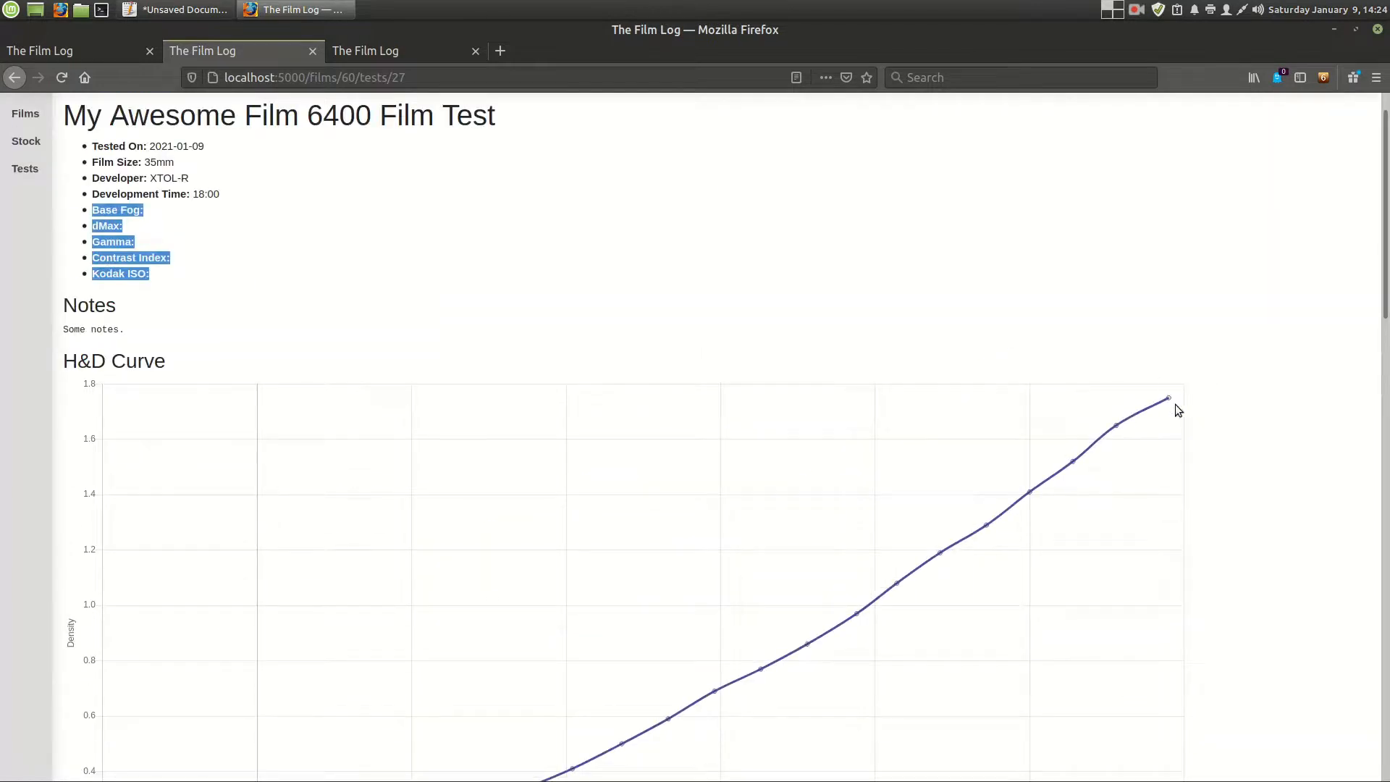
scroll(1161, 397, "down", 3)
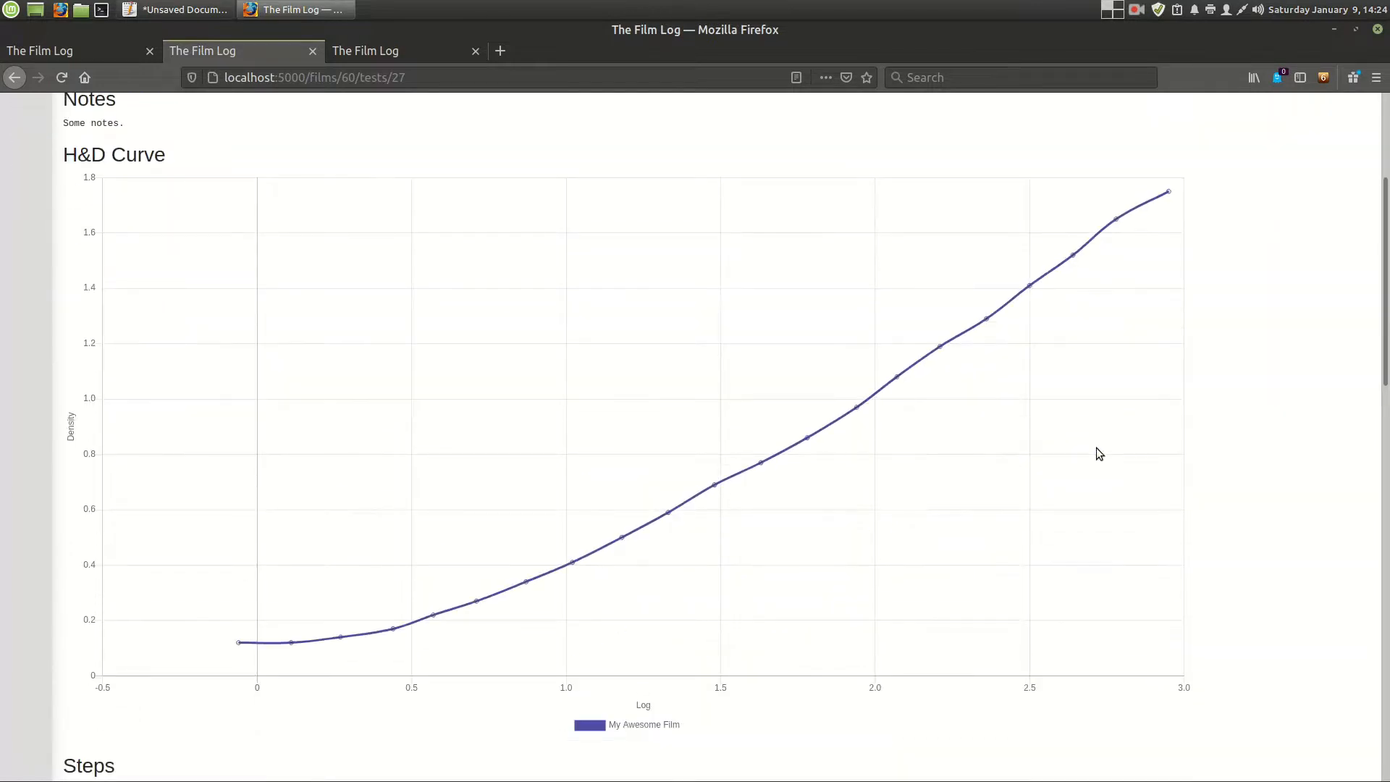
scroll(1096, 449, "down", 17)
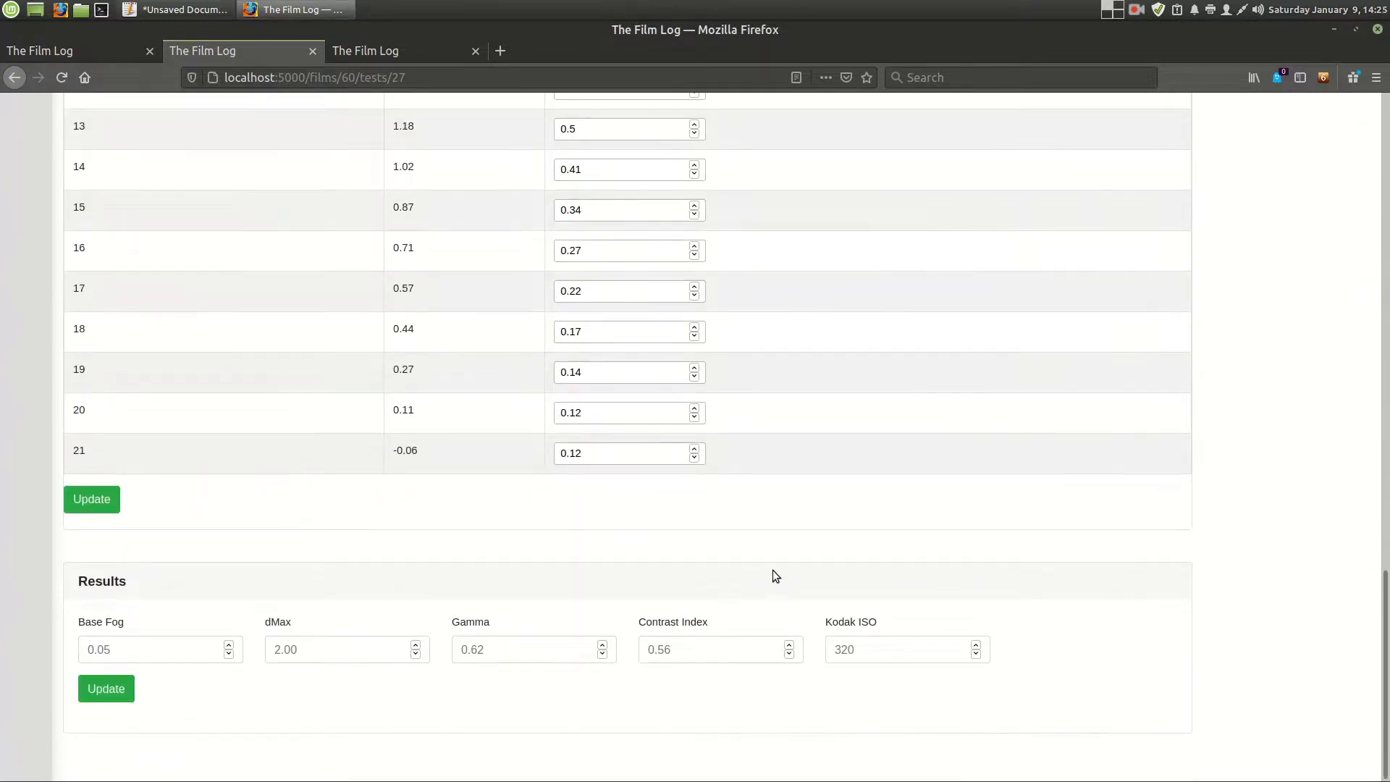
scroll(775, 575, "up", 17)
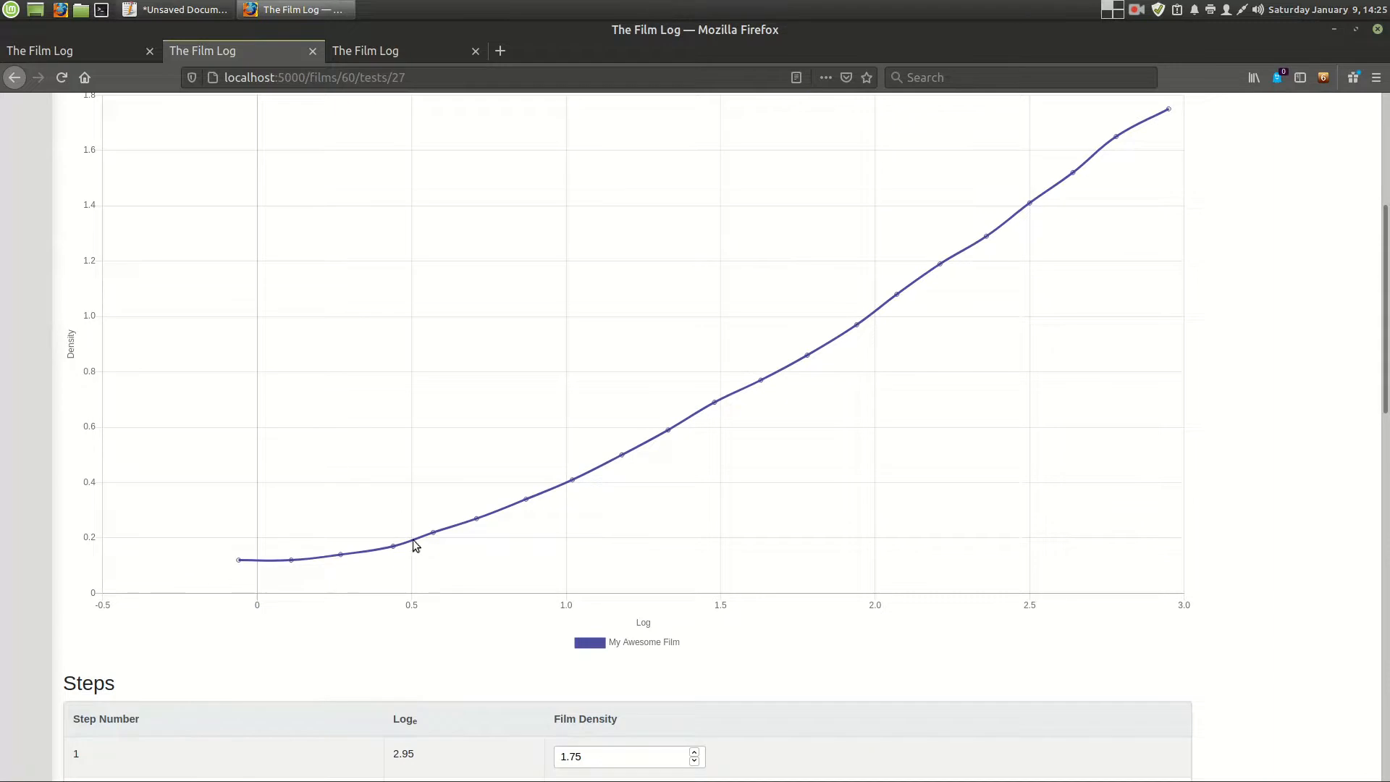
scroll(347, 581, "down", 16)
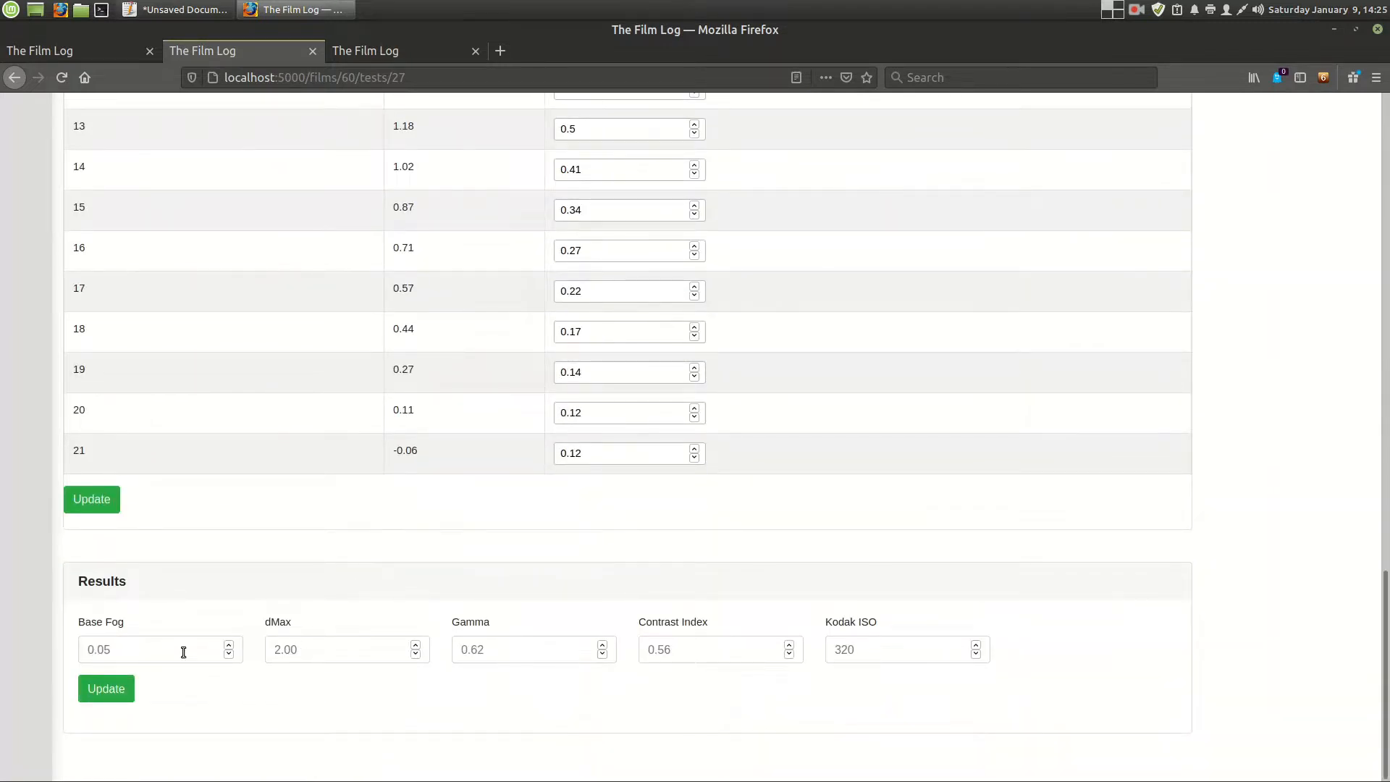
scroll(486, 587, "up", 16)
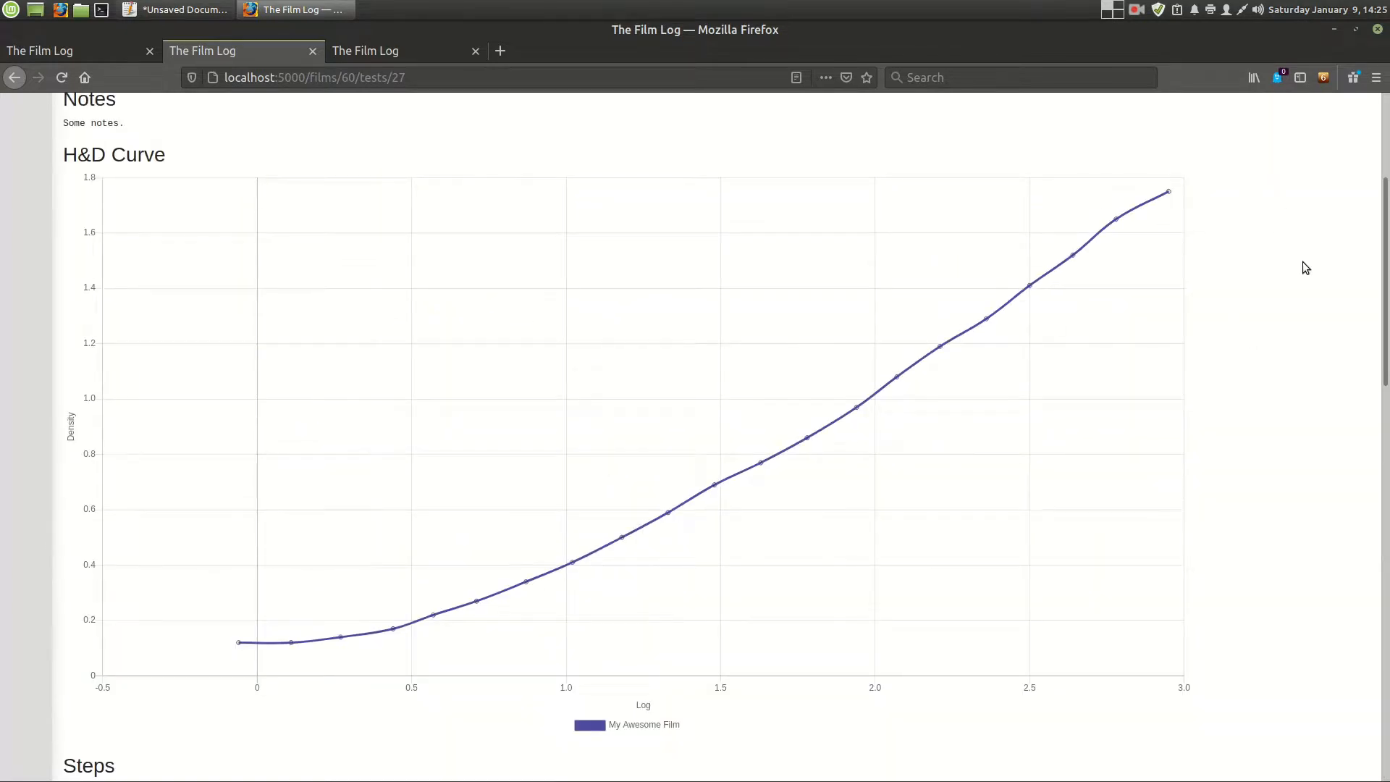
scroll(919, 401, "down", 16)
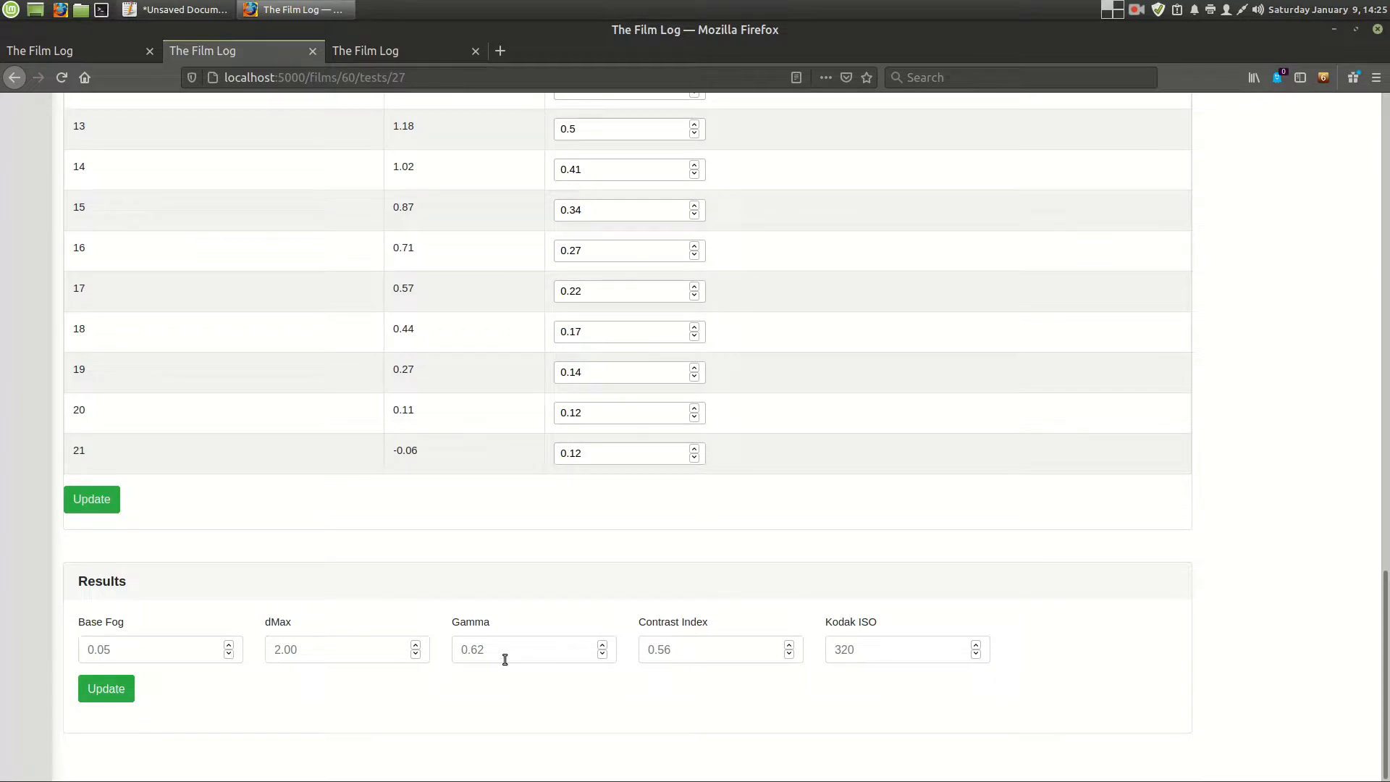
- Point out the Gamma, Contrast Index and Kodak ISO fields in Results and relate them to the H&D curve
left_click_drag(446, 624, 910, 632)
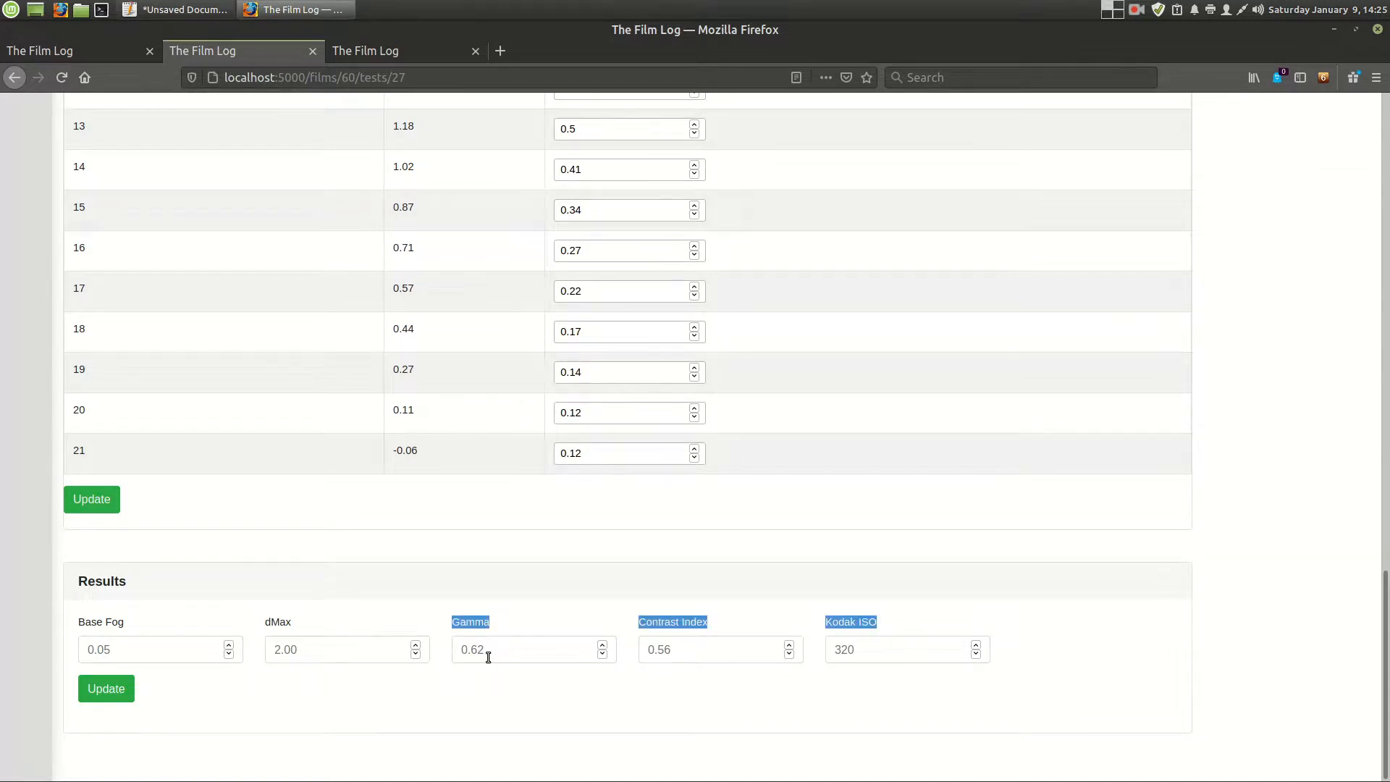
scroll(539, 612, "up", 10)
scroll(544, 601, "up", 5)
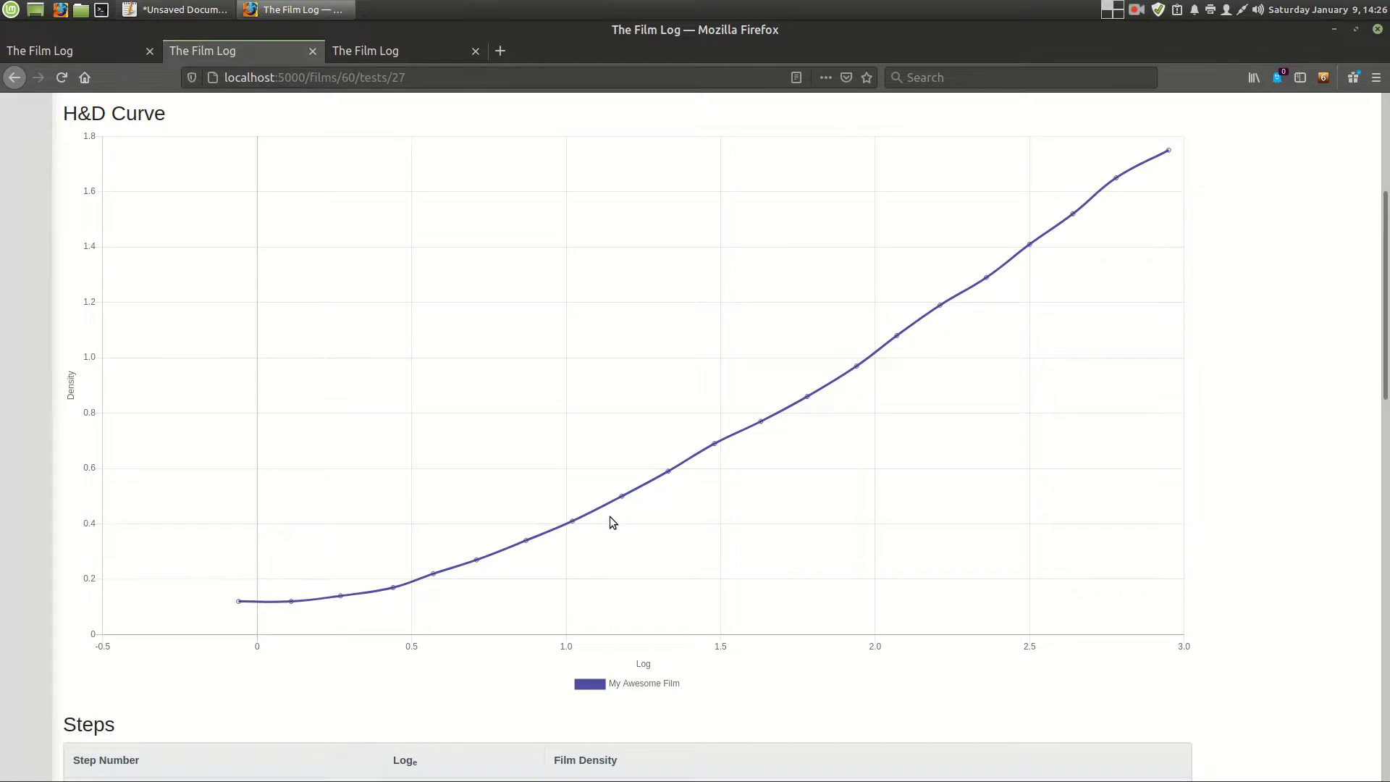
scroll(610, 515, "down", 15)
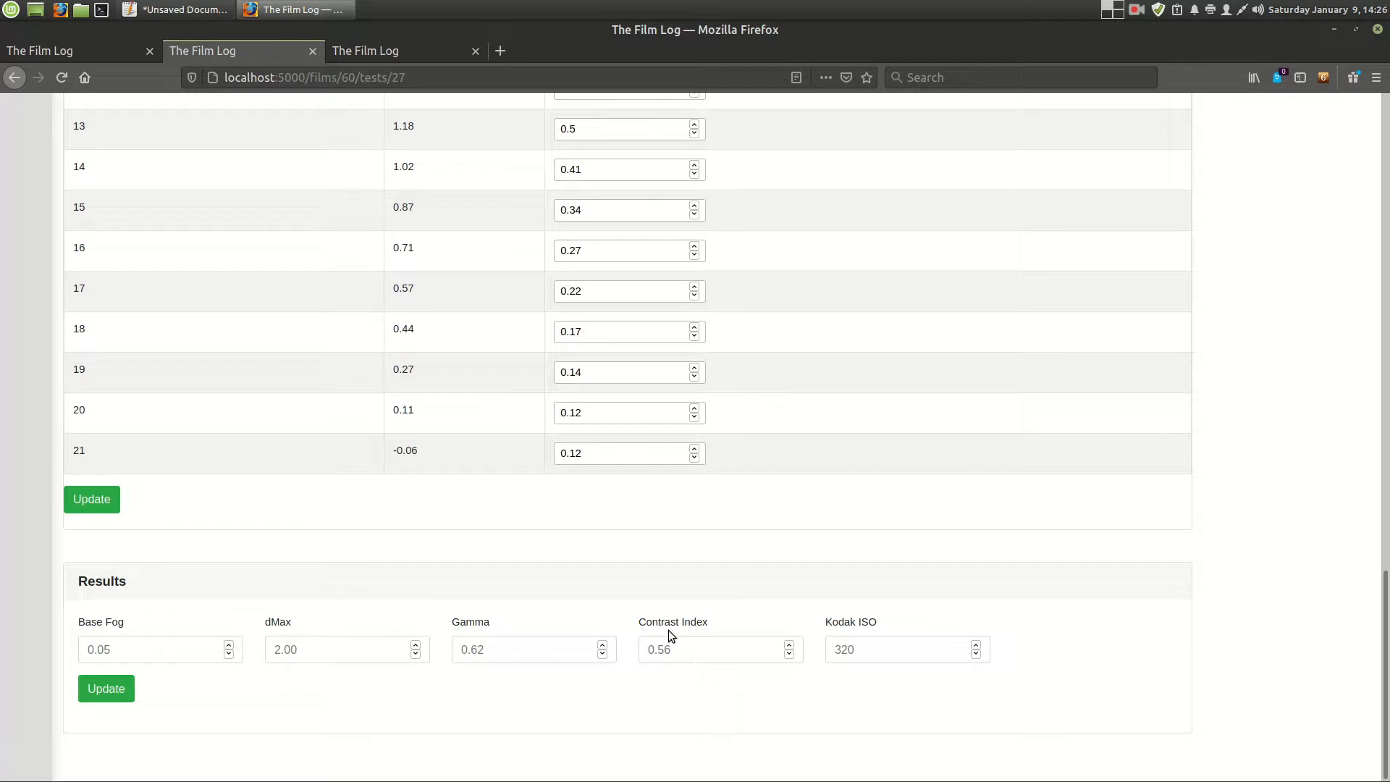
left_click_drag(895, 616, 833, 620)
key("alt+Tab")
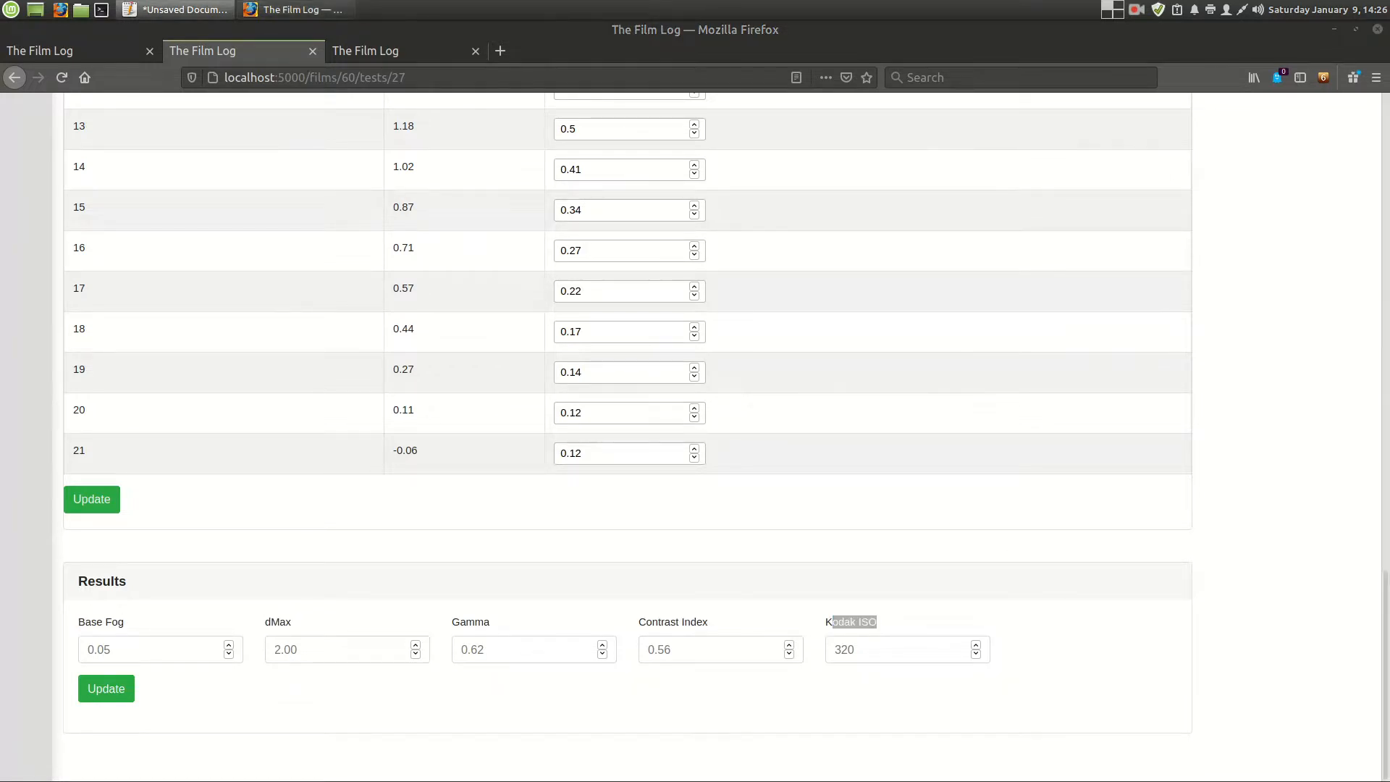
key("alt+Tab")
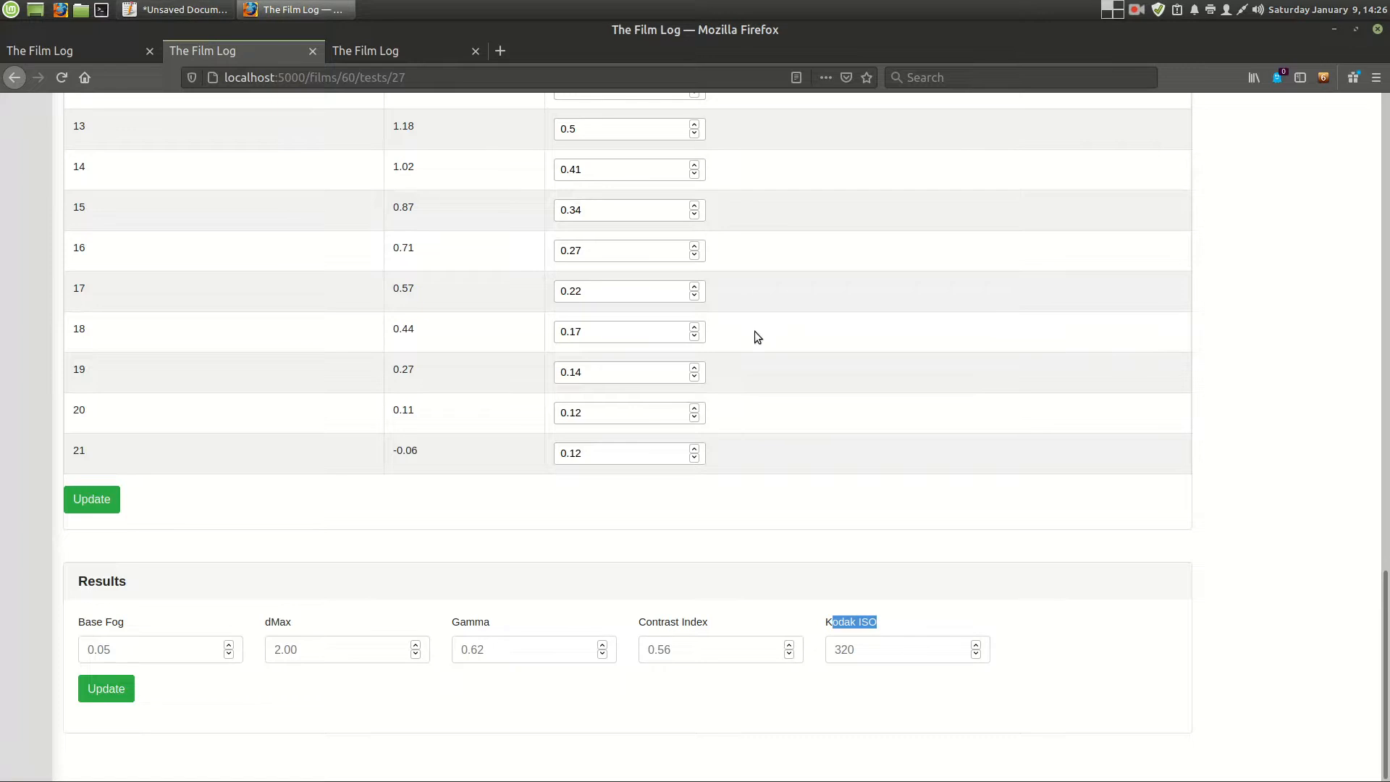
left_click(870, 617)
left_click(903, 626)
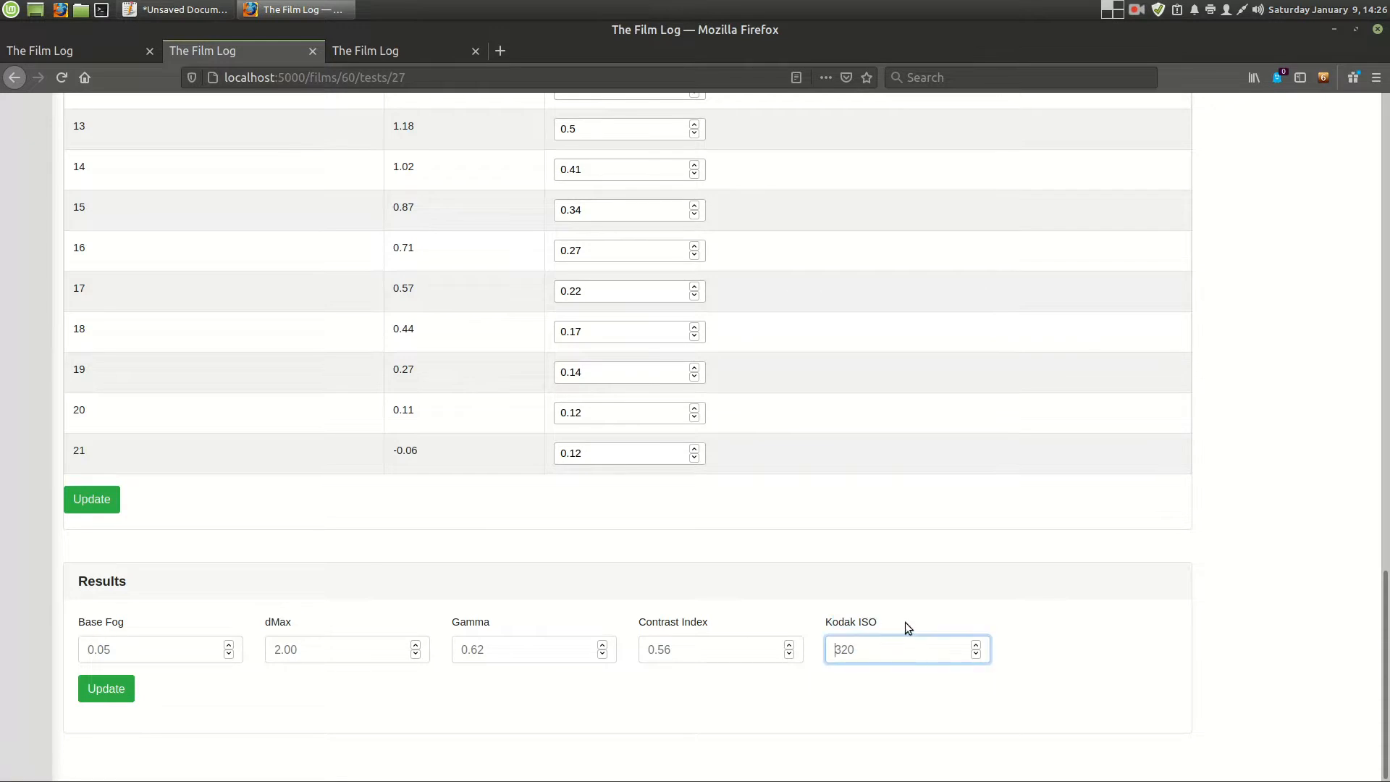
left_click(678, 620)
triple_click(677, 624)
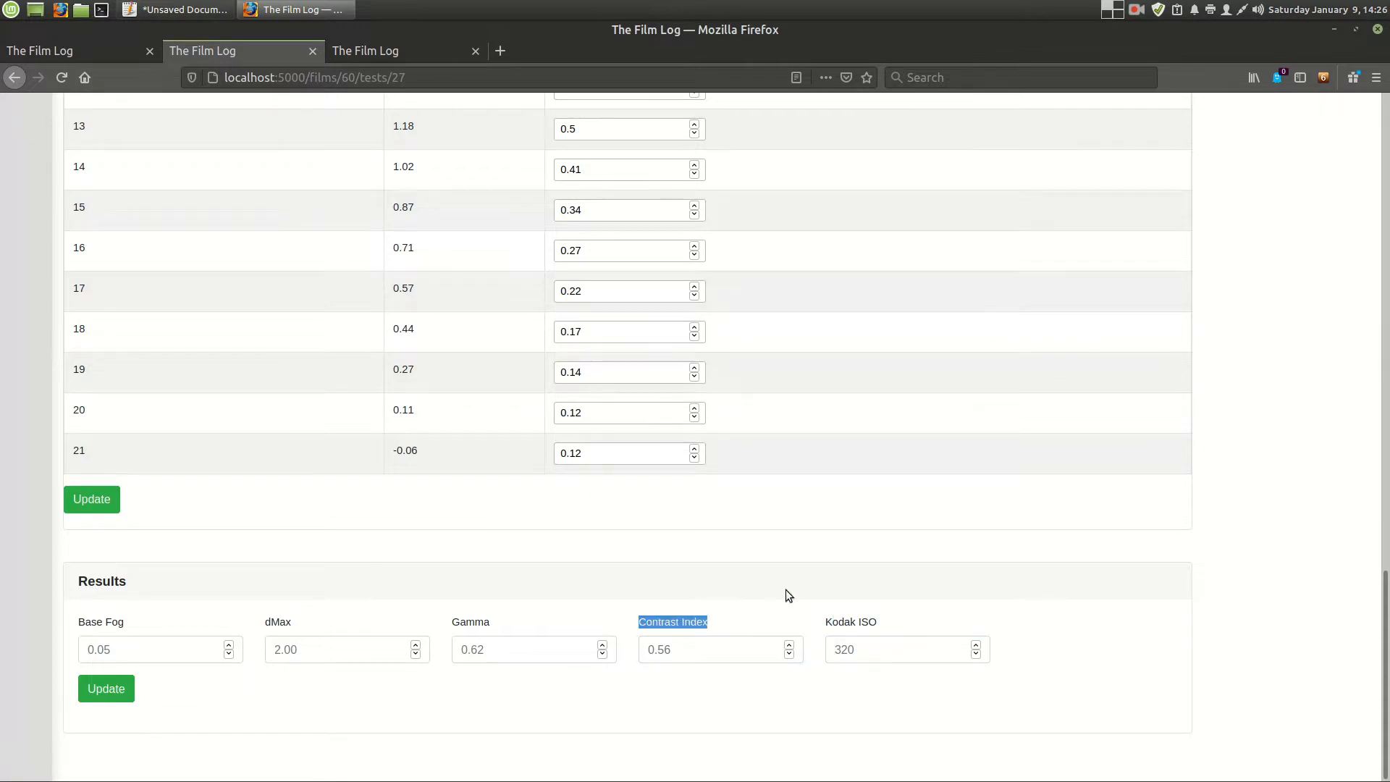
- Review the H&D curve and steps table once more and open the overview of all film tests
scroll(786, 591, "up", 15)
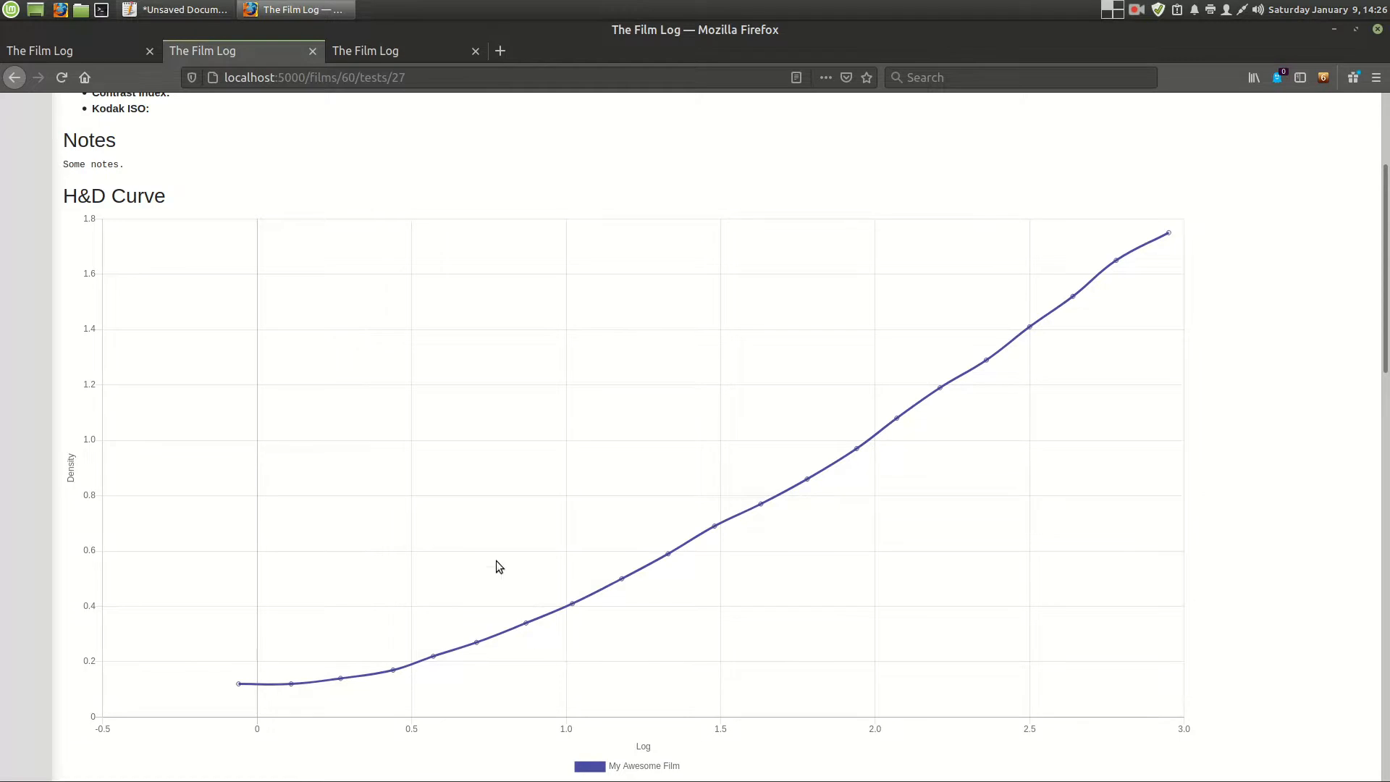
scroll(507, 565, "up", 5)
scroll(439, 478, "down", 8)
scroll(411, 549, "down", 15)
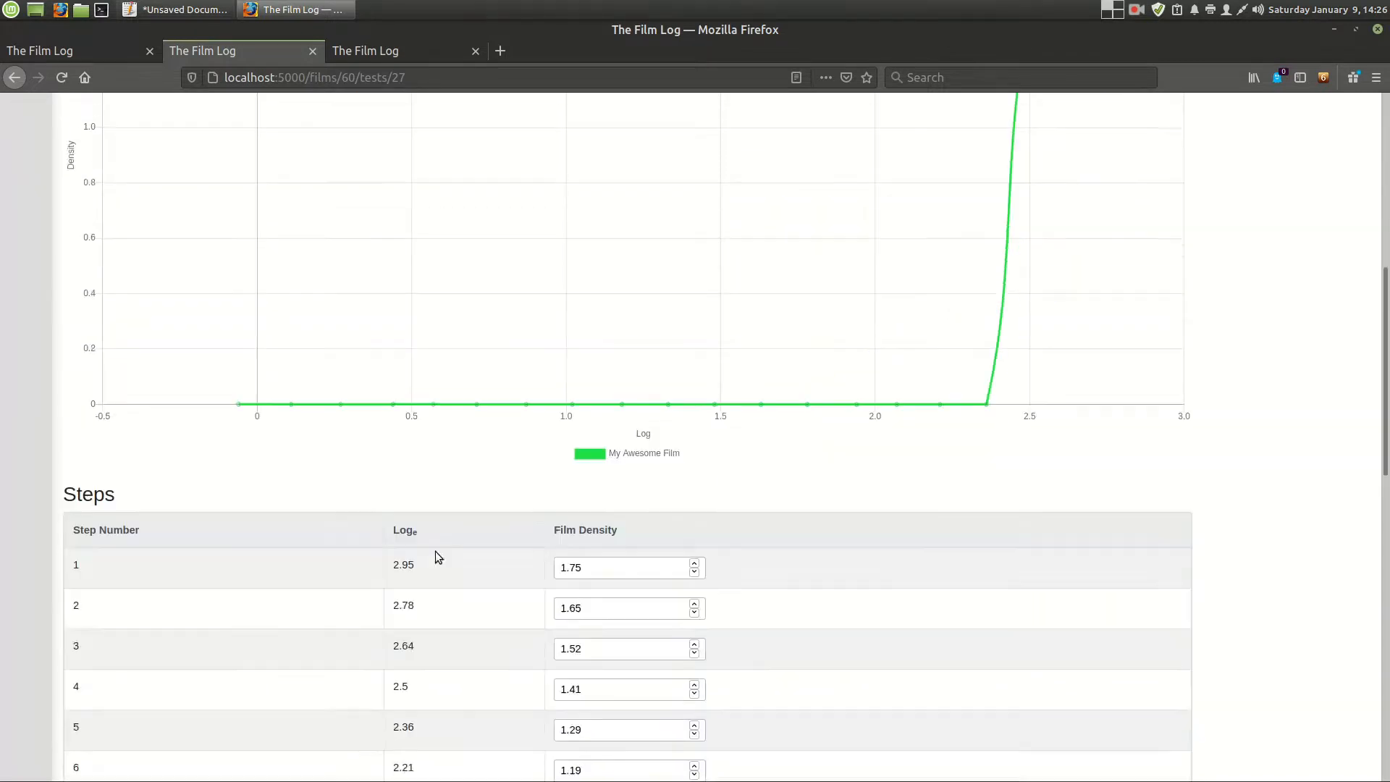
scroll(607, 610, "up", 15)
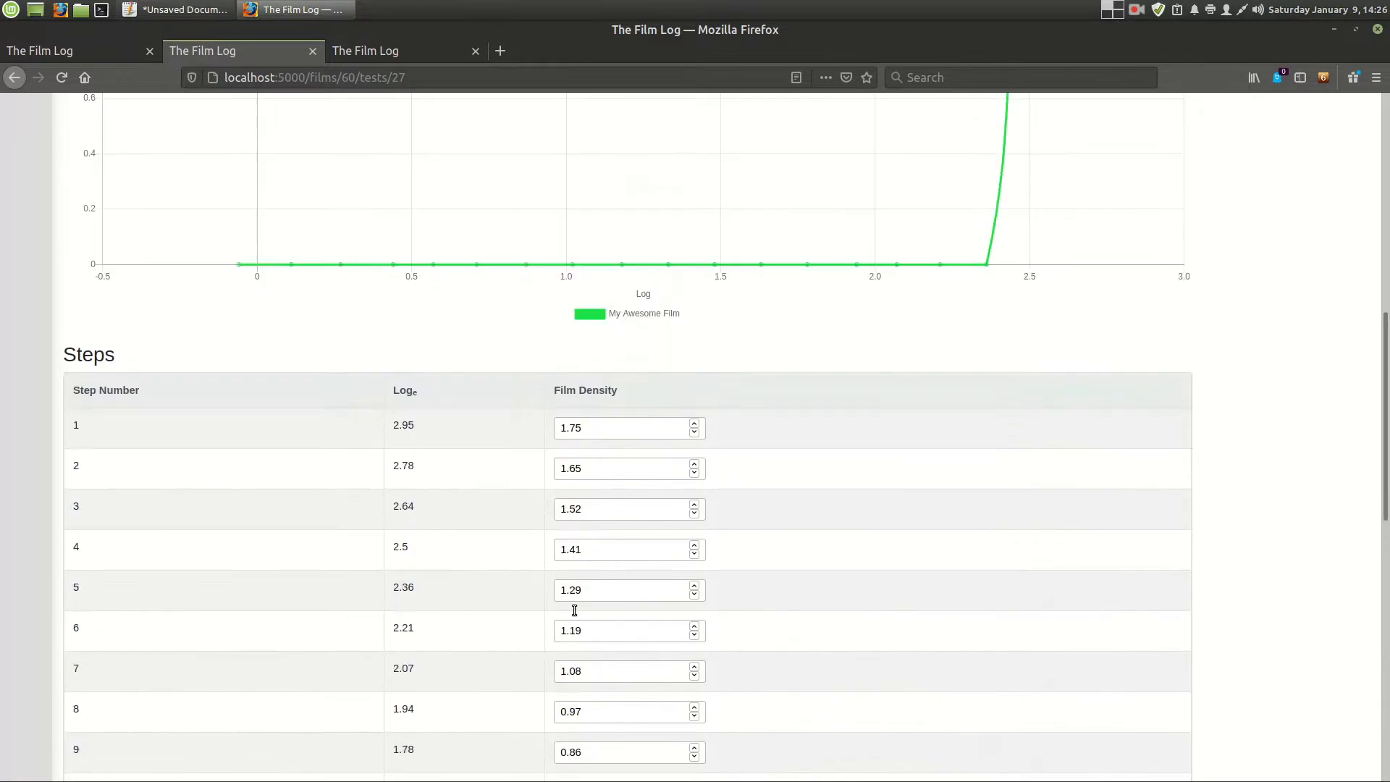
scroll(294, 459, "up", 5)
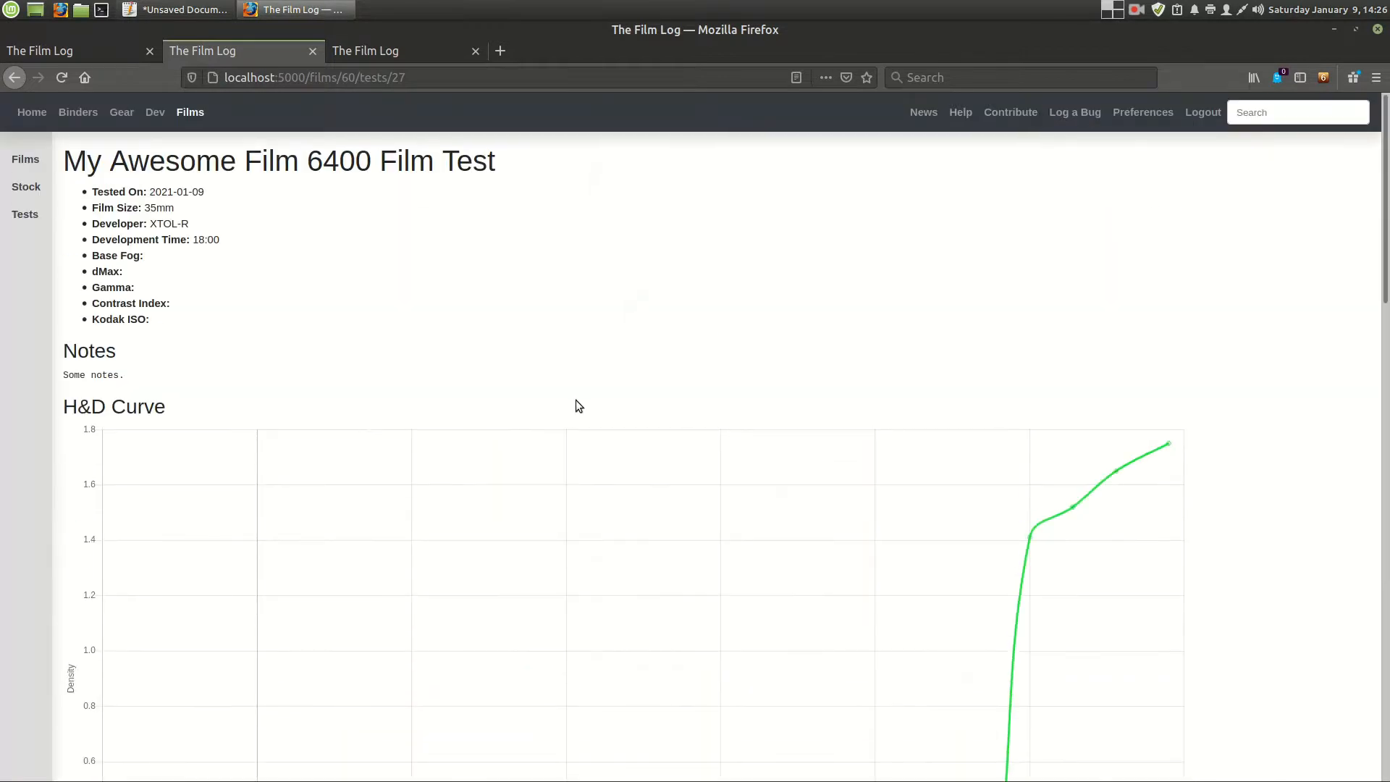
left_click(23, 216)
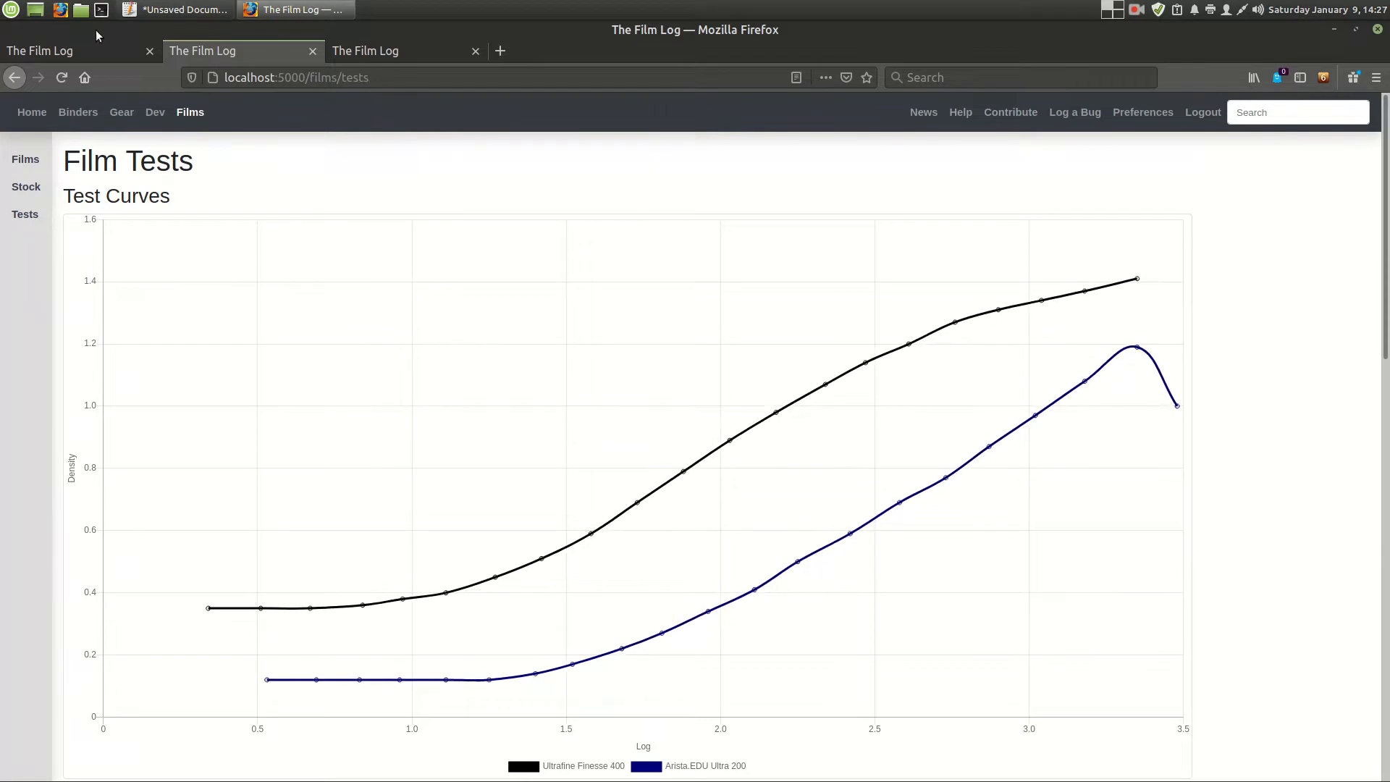
- Switch to the thefilmlog.org site, open its film tests and examine the test curves and the All Tests table
left_click(57, 48)
left_click(25, 215)
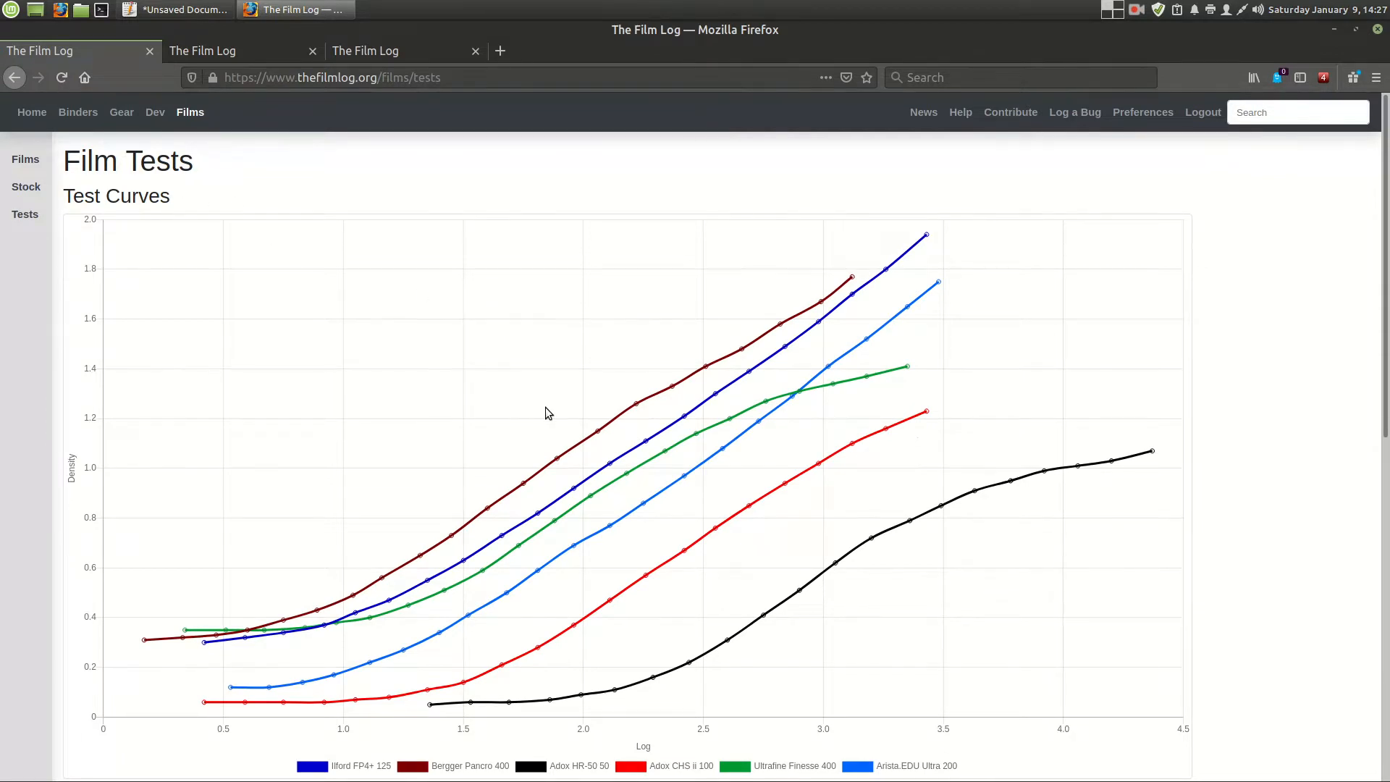
scroll(548, 413, "down", 9)
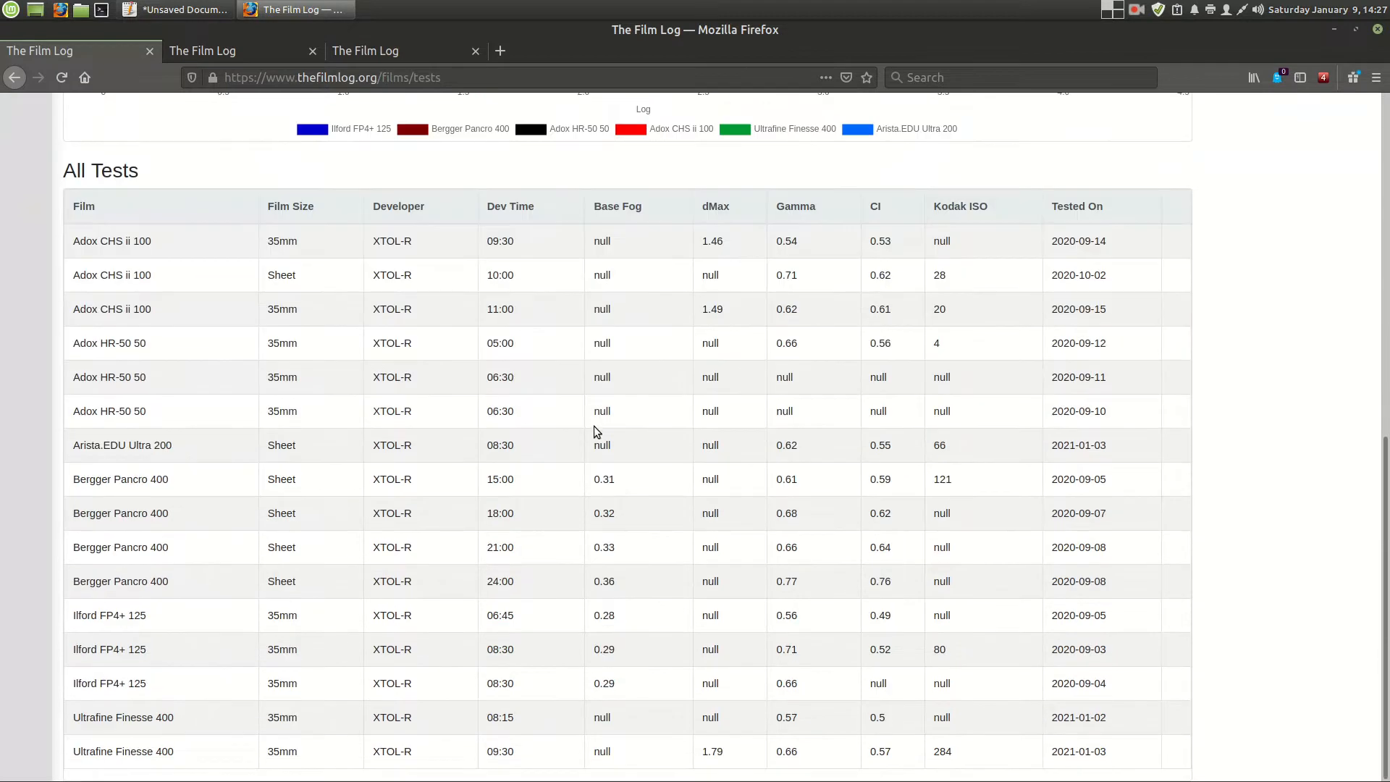
scroll(630, 450, "up", 5)
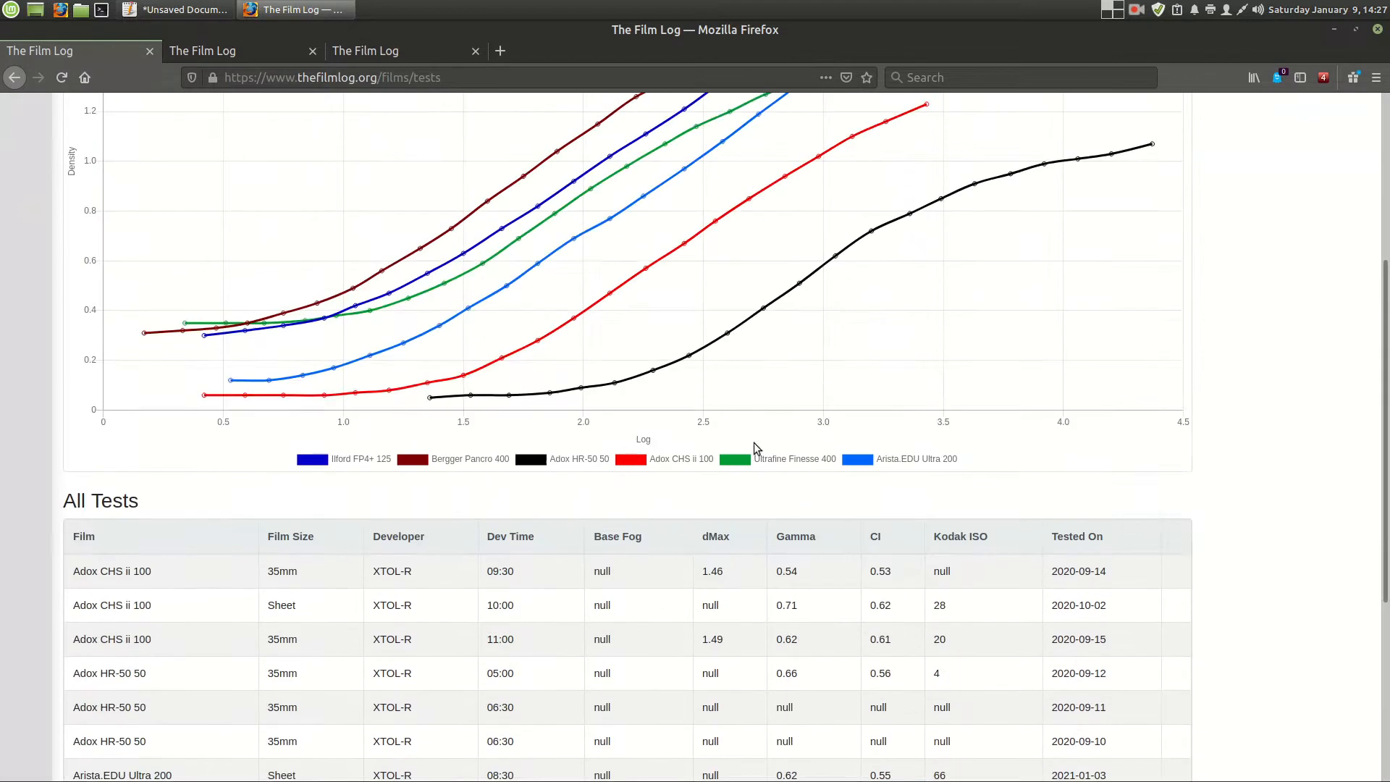
scroll(630, 452, "up", 5)
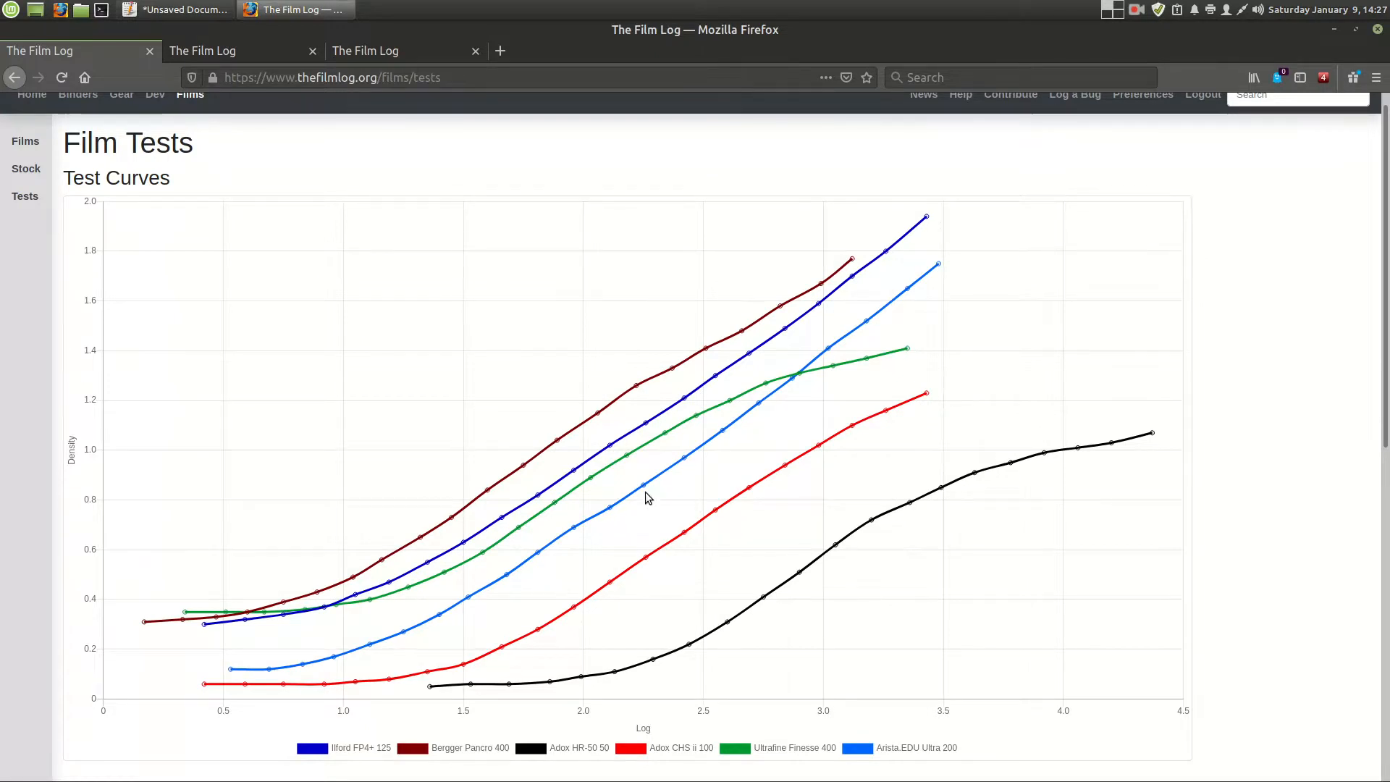
scroll(693, 459, "down", 2)
scroll(694, 459, "up", 3)
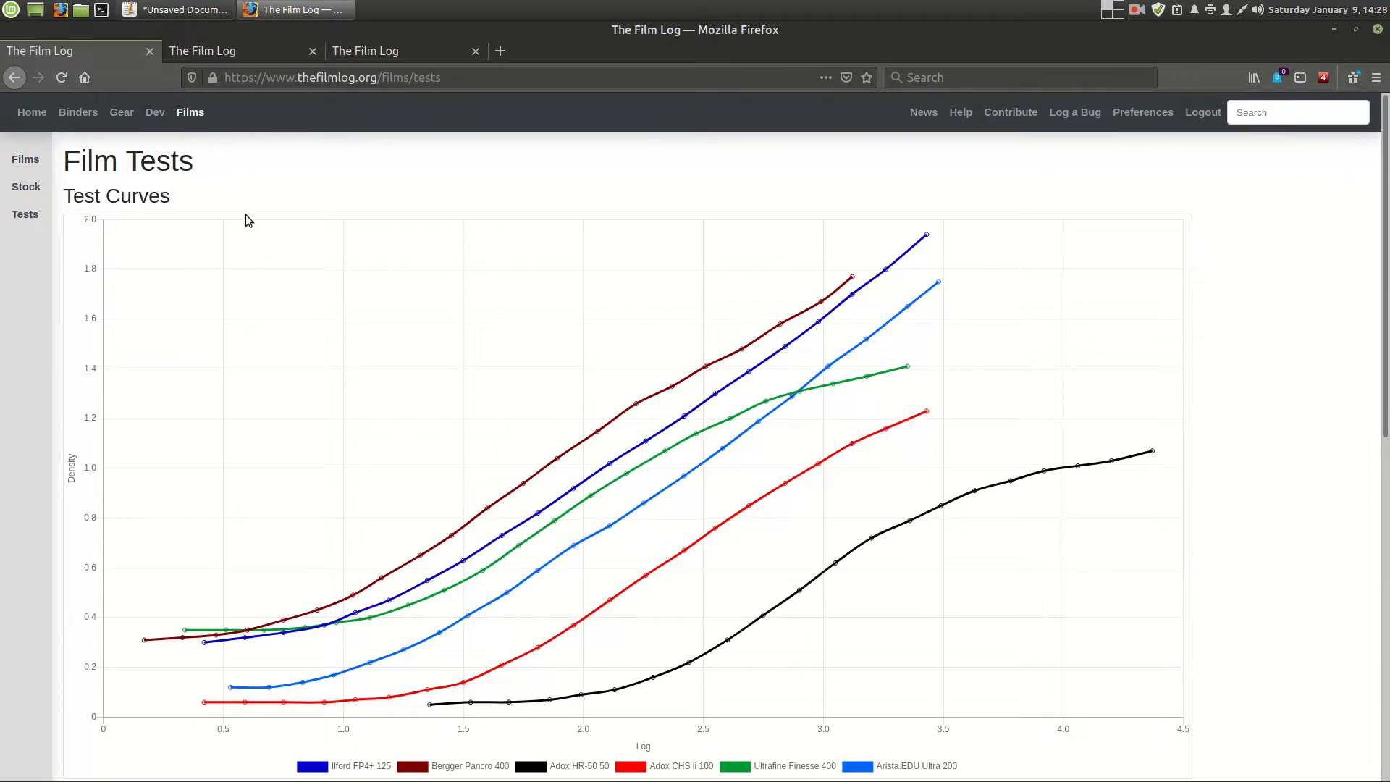
- Reload the film tests overview to replot its curves, and open the list of films
scroll(243, 239, "down", 3)
scroll(225, 253, "up", 3)
scroll(224, 340, "down", 3)
scroll(77, 328, "up", 3)
left_click(25, 215)
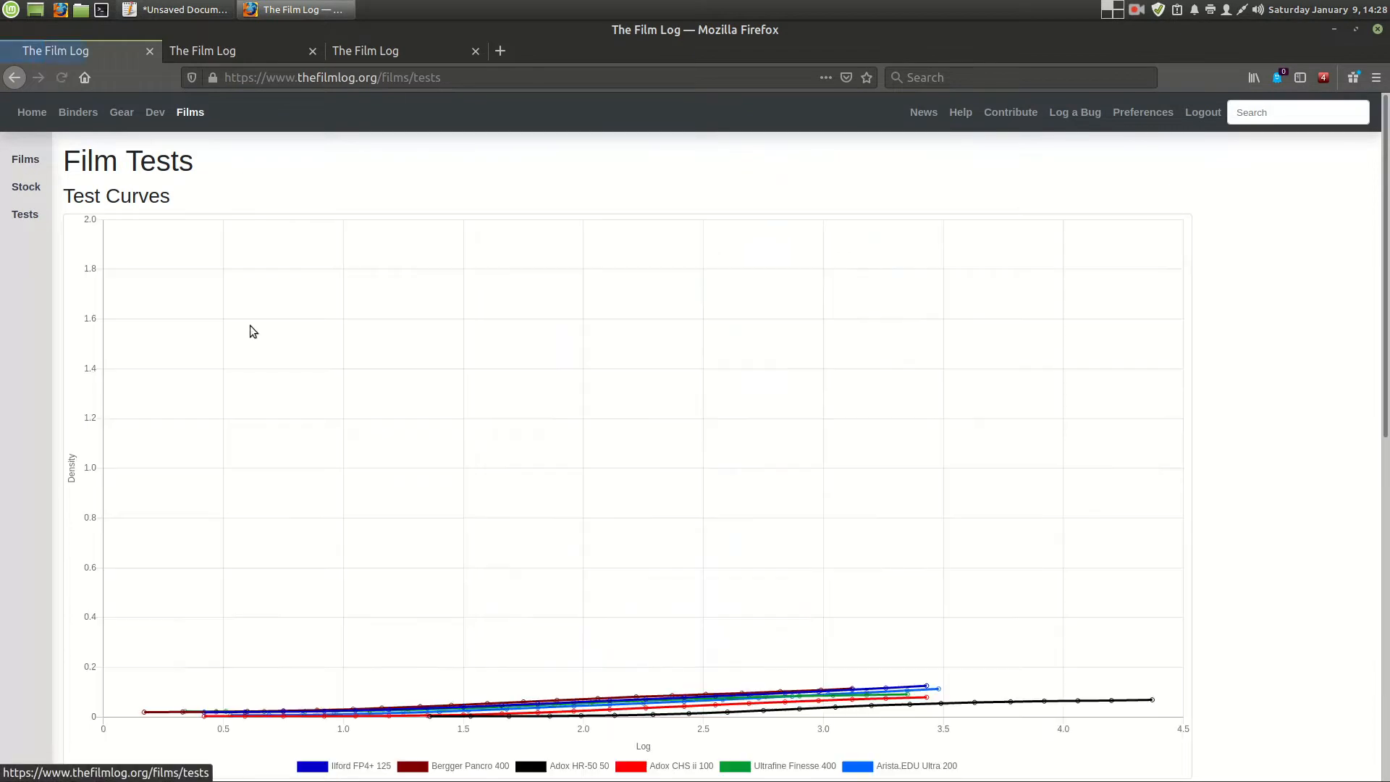
left_click(24, 165)
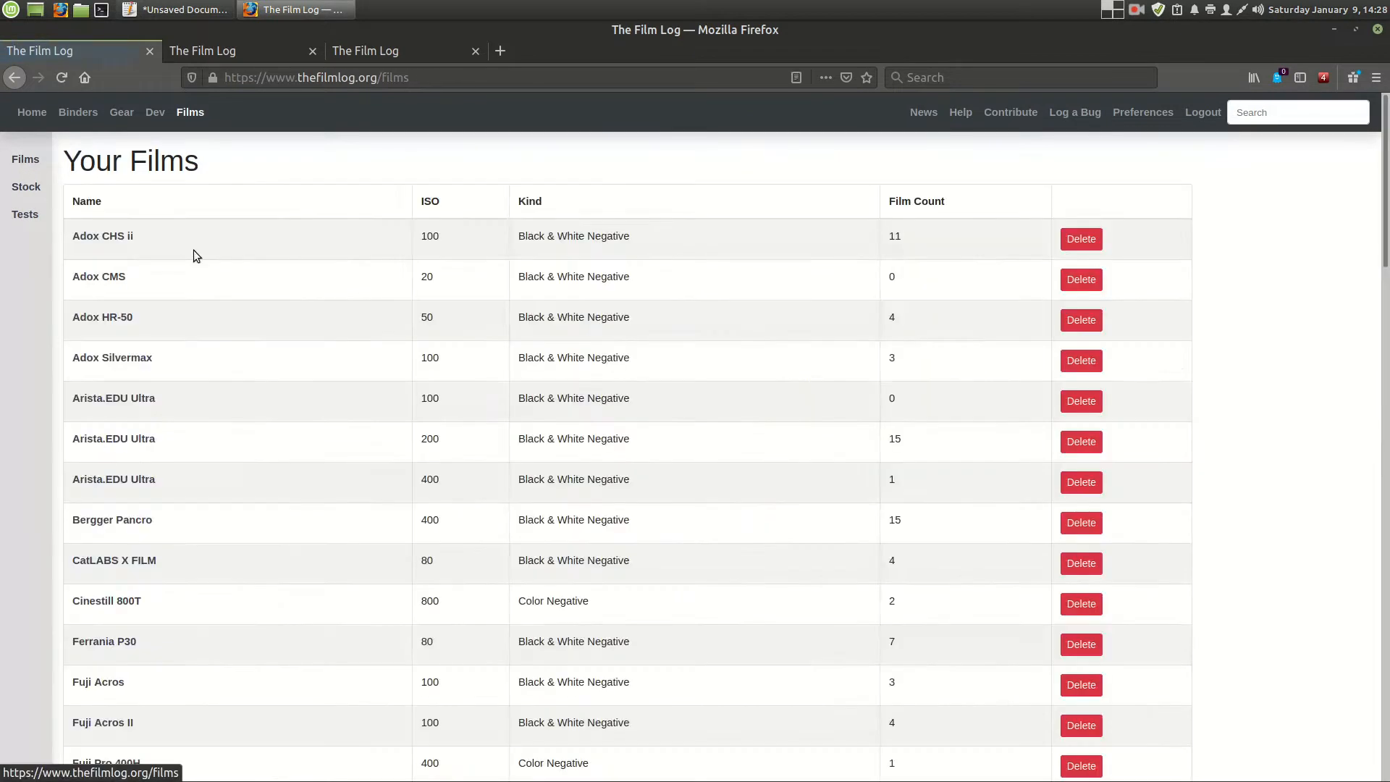
- Open the Adox CHS ii film's 2020-09-15 test and examine its test details, H&D curve and steps table
left_click(91, 247)
left_click(120, 384)
scroll(507, 478, "down", 10)
left_click_drag(836, 552, 705, 340)
scroll(711, 293, "up", 4)
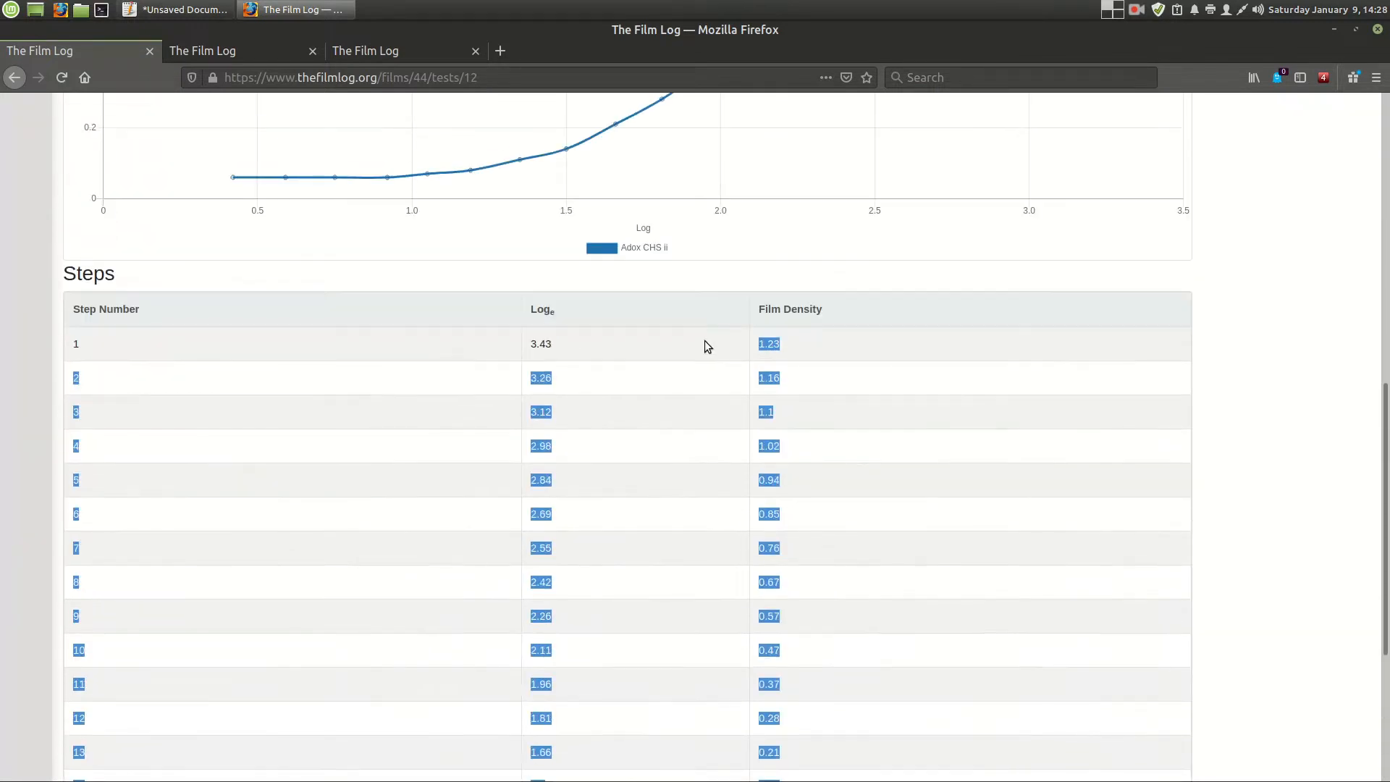
left_click(702, 346)
scroll(668, 424, "down", 4)
scroll(630, 459, "up", 6)
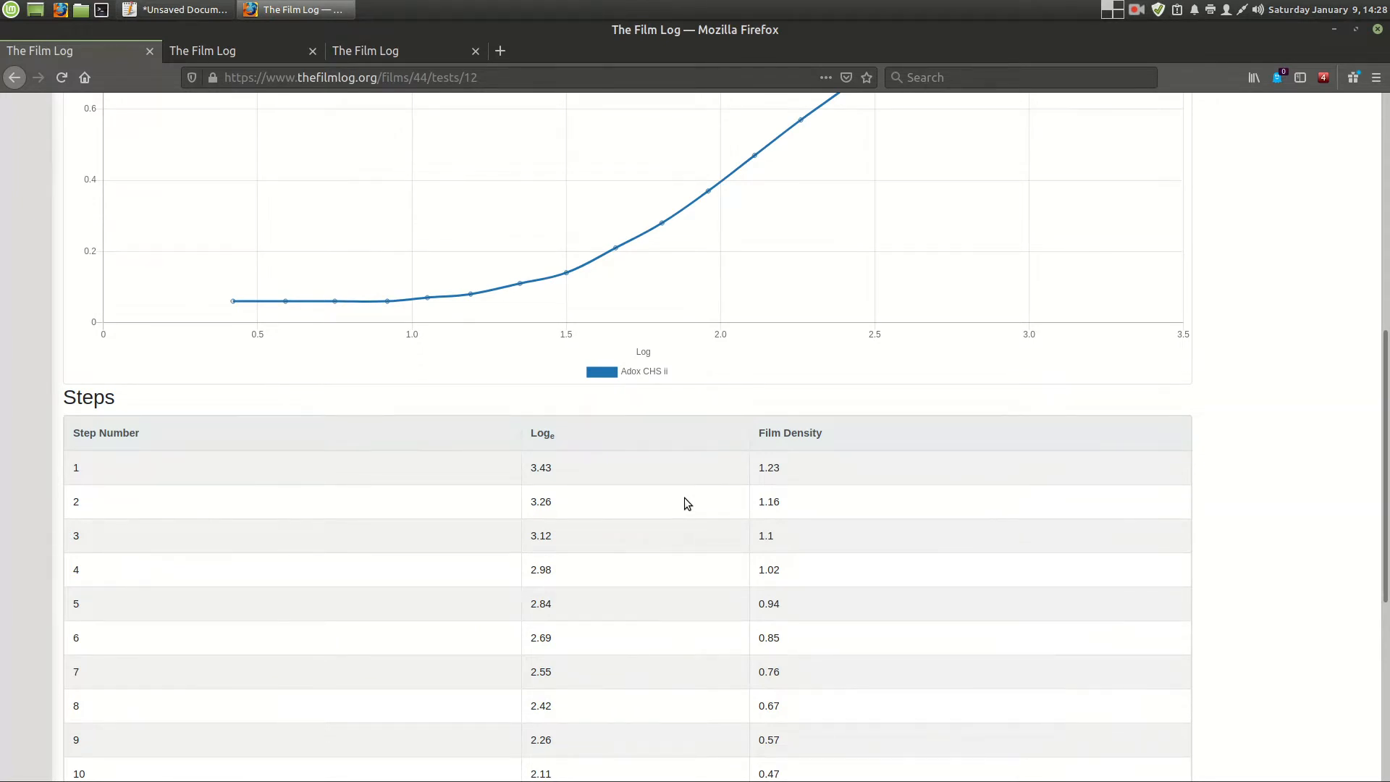
scroll(648, 502, "up", 8)
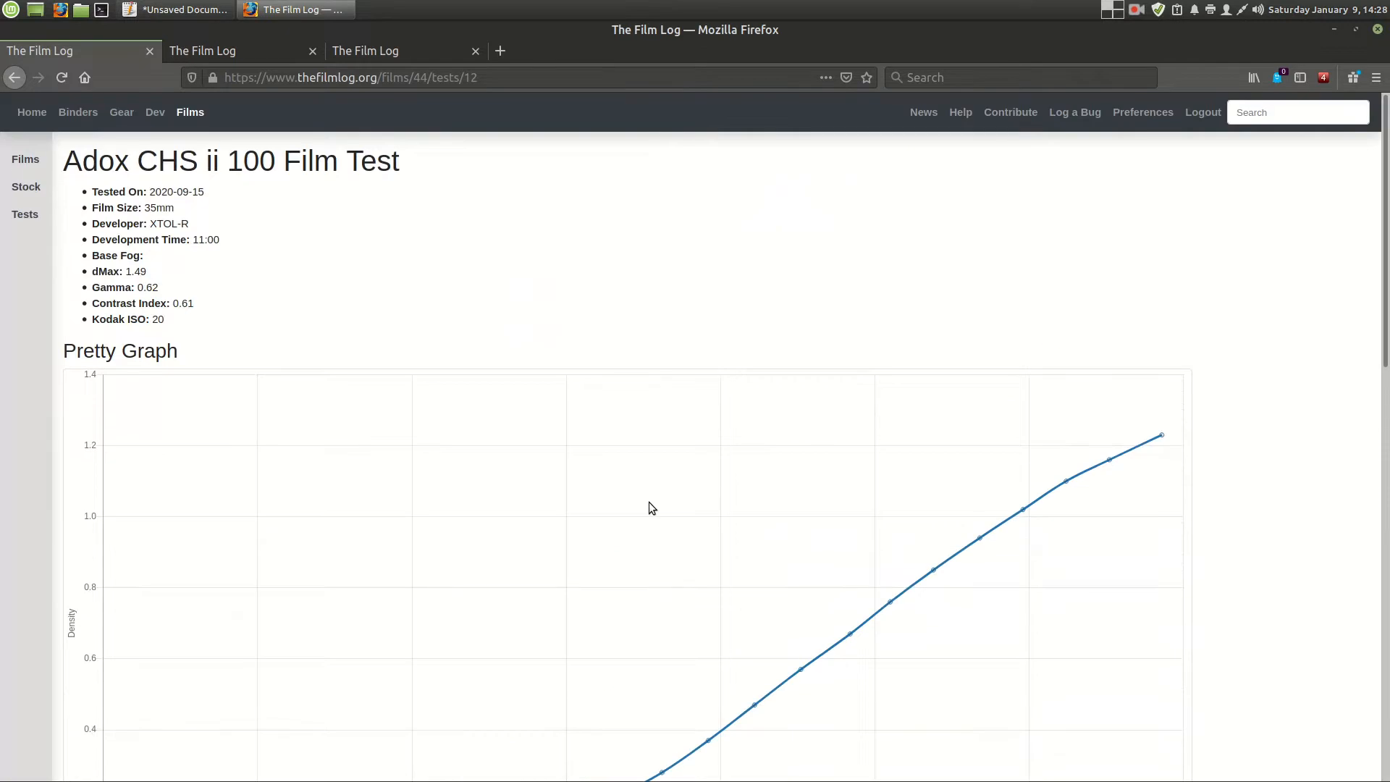
- Highlight the step densities of the Adox CHS ii test and relate them to its plotted curve
scroll(575, 280, "down", 5)
scroll(574, 280, "up", 5)
scroll(432, 429, "down", 10)
left_click_drag(669, 410, 871, 634)
left_click(883, 641)
left_click_drag(743, 288, 833, 432)
left_click(833, 431)
- Review the All Tests table and test curves on the localhost site, and return to the Adox CHS ii test
left_click(190, 49)
scroll(603, 404, "down", 15)
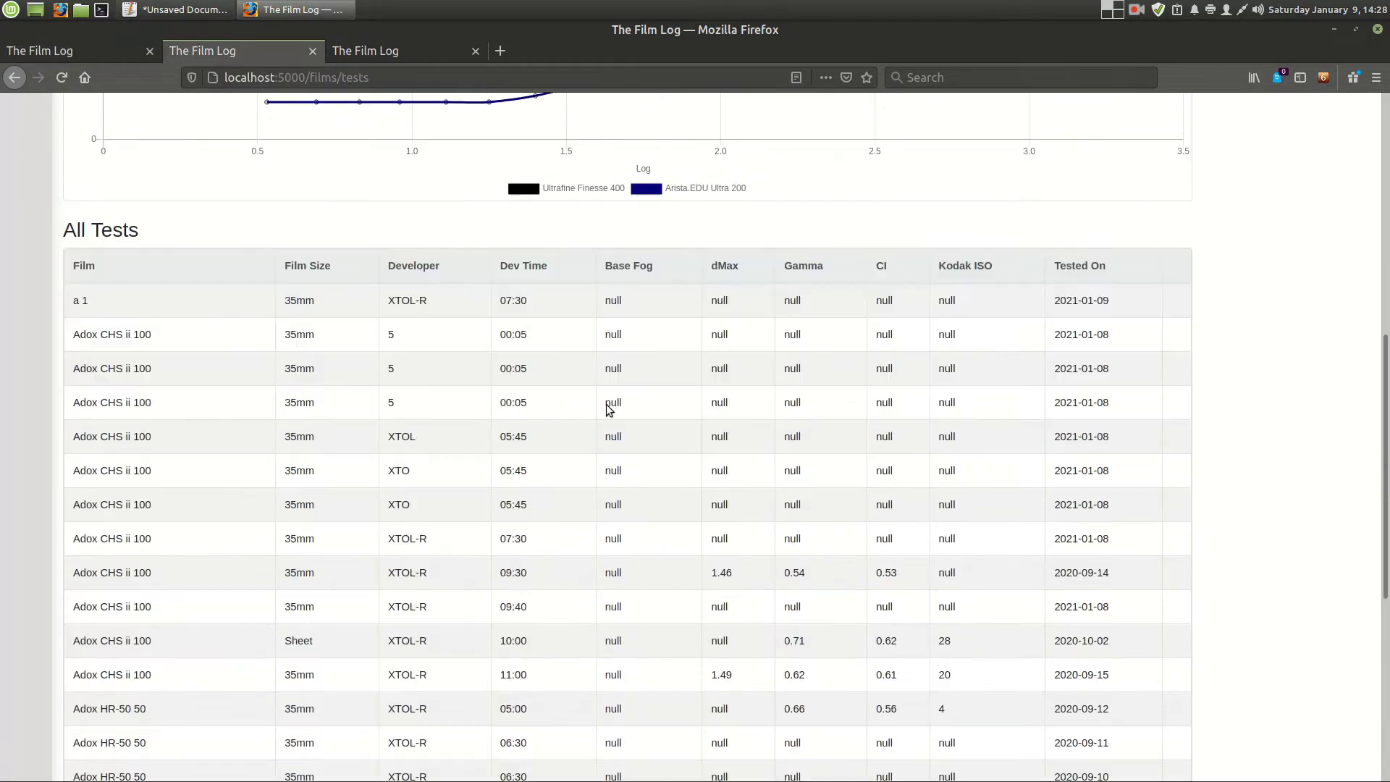
scroll(572, 413, "up", 15)
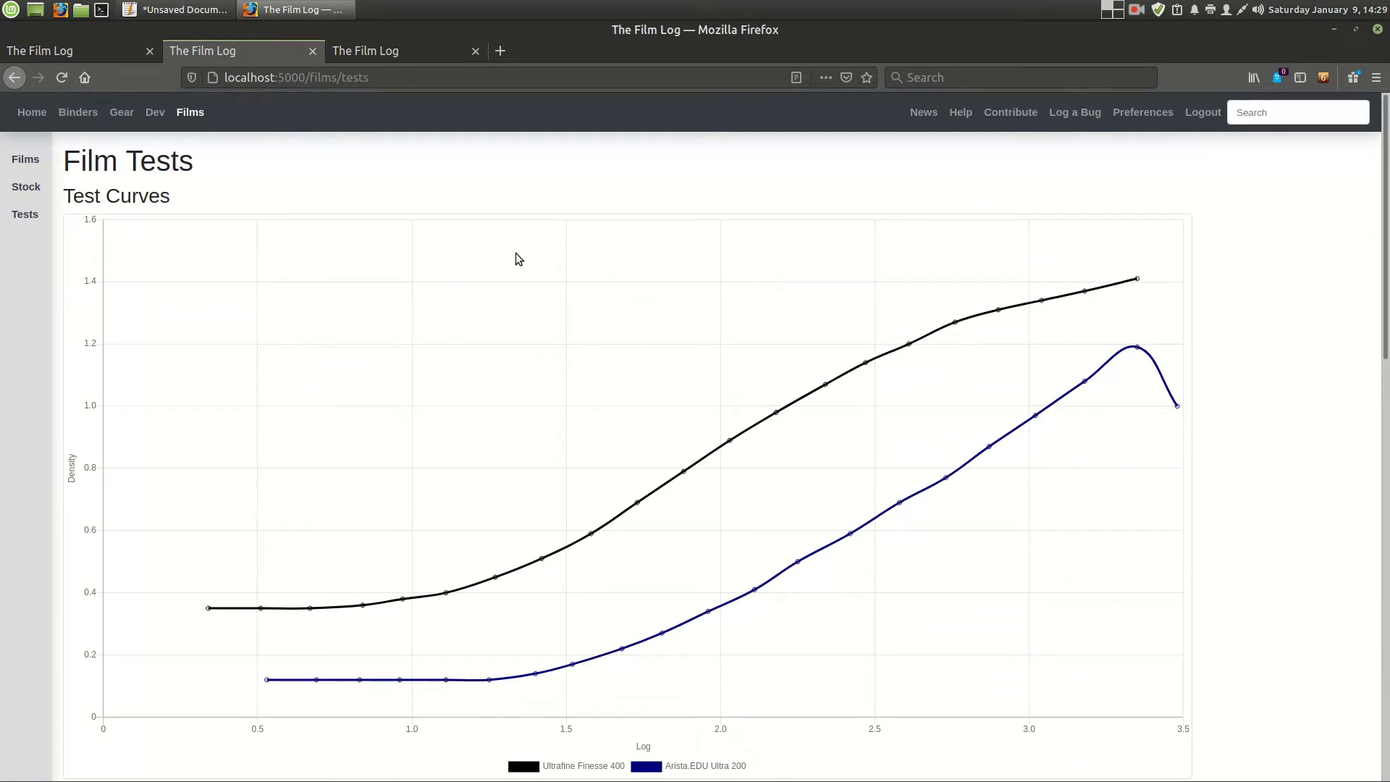
left_click(112, 57)
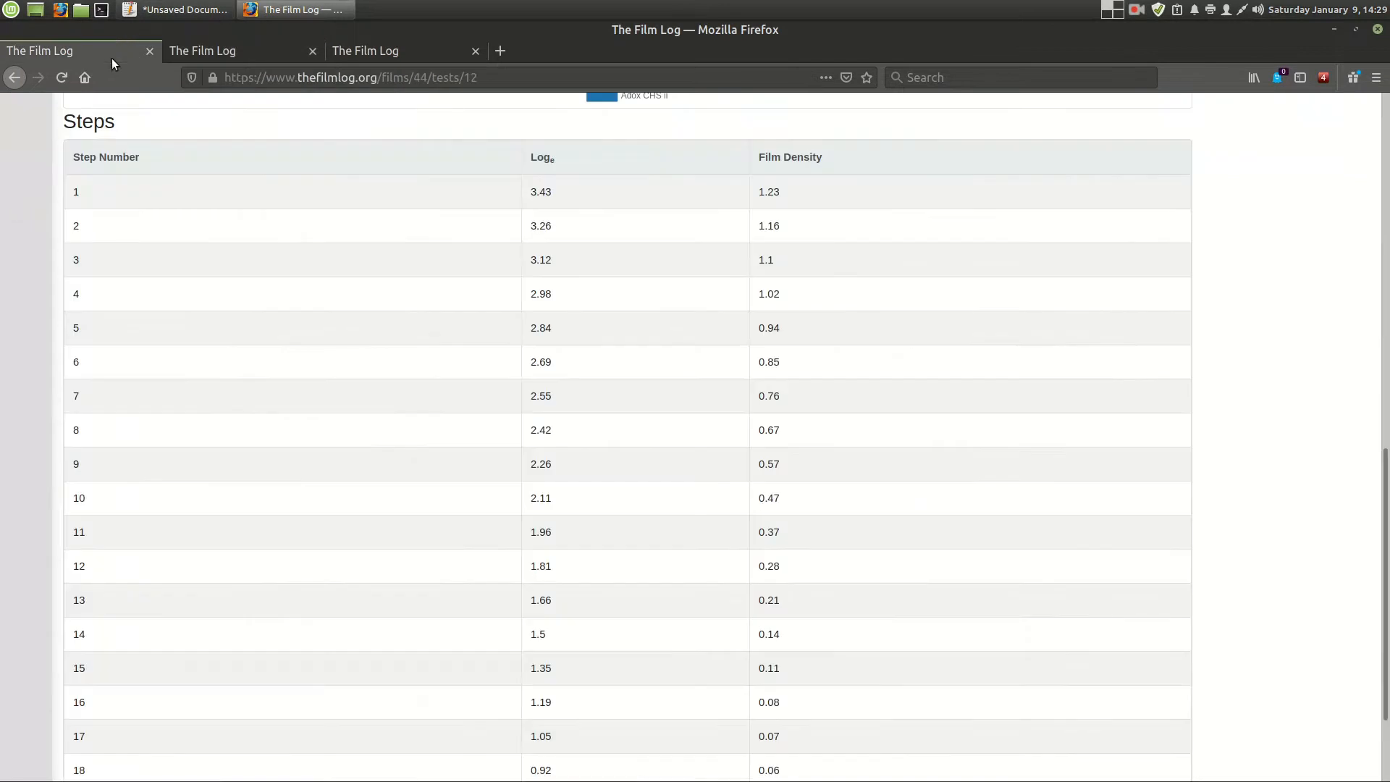
- Log out of thefilmlog.org and open the new account registration page
scroll(297, 116, "up", 12)
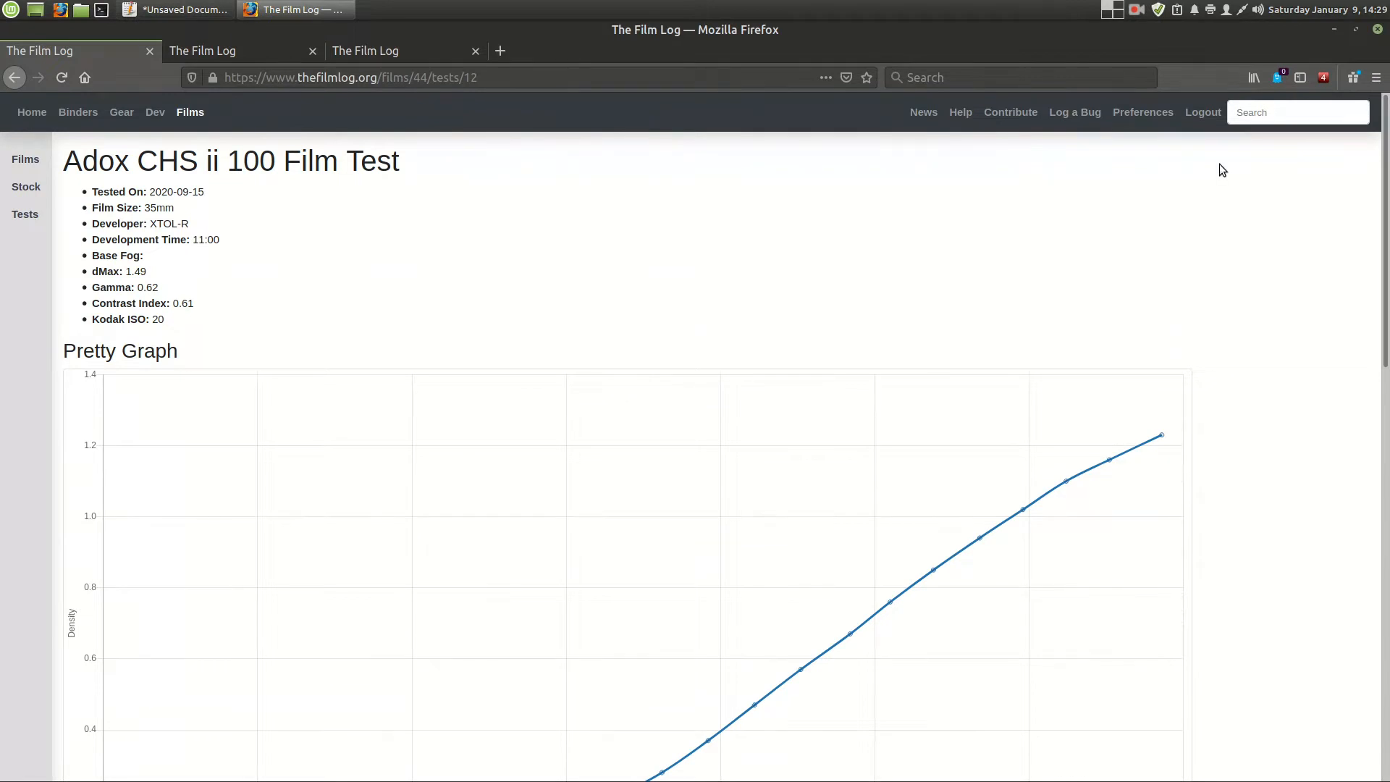
left_click(1200, 114)
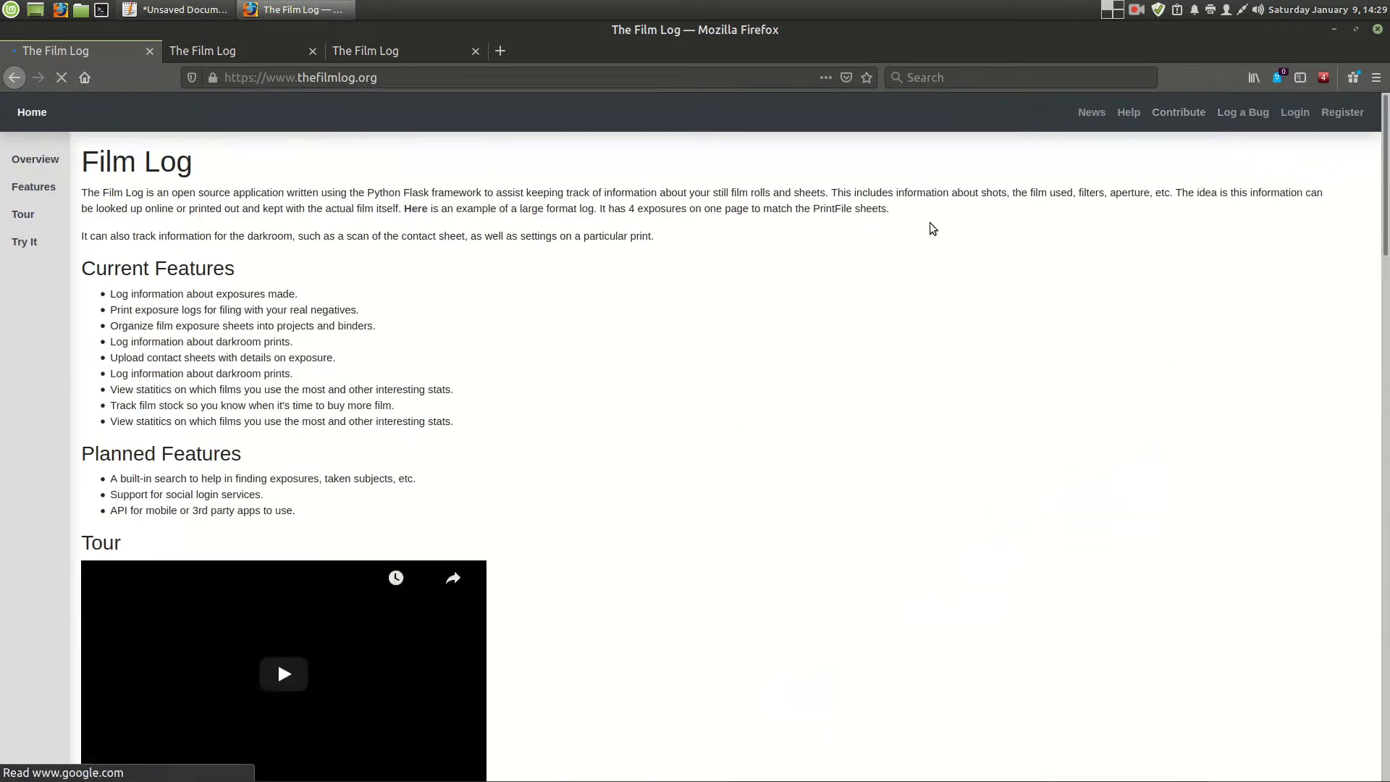
left_click(1342, 112)
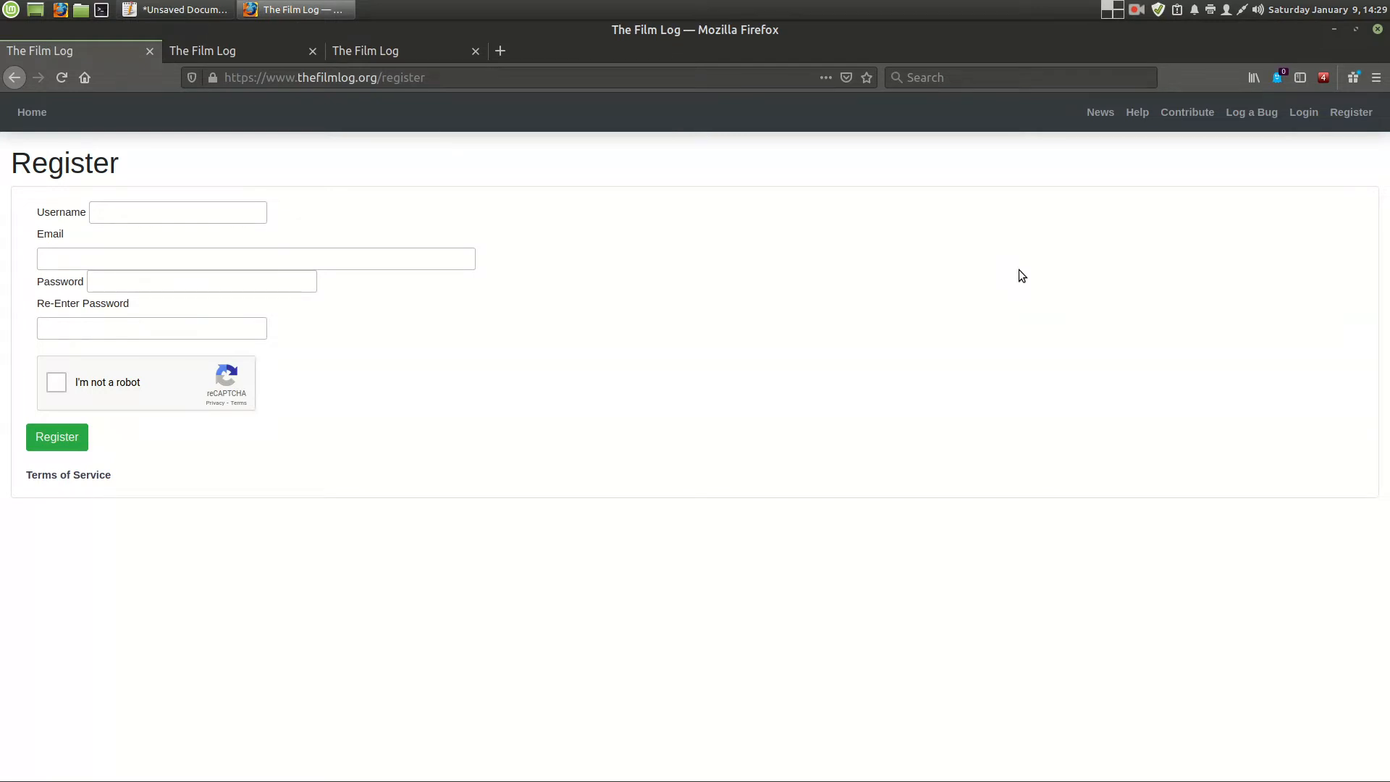
- Open the site's Contribute page in a separate tab and follow its development link to the GitLab project
middle_click(1187, 113)
left_click(234, 50)
left_click(49, 163)
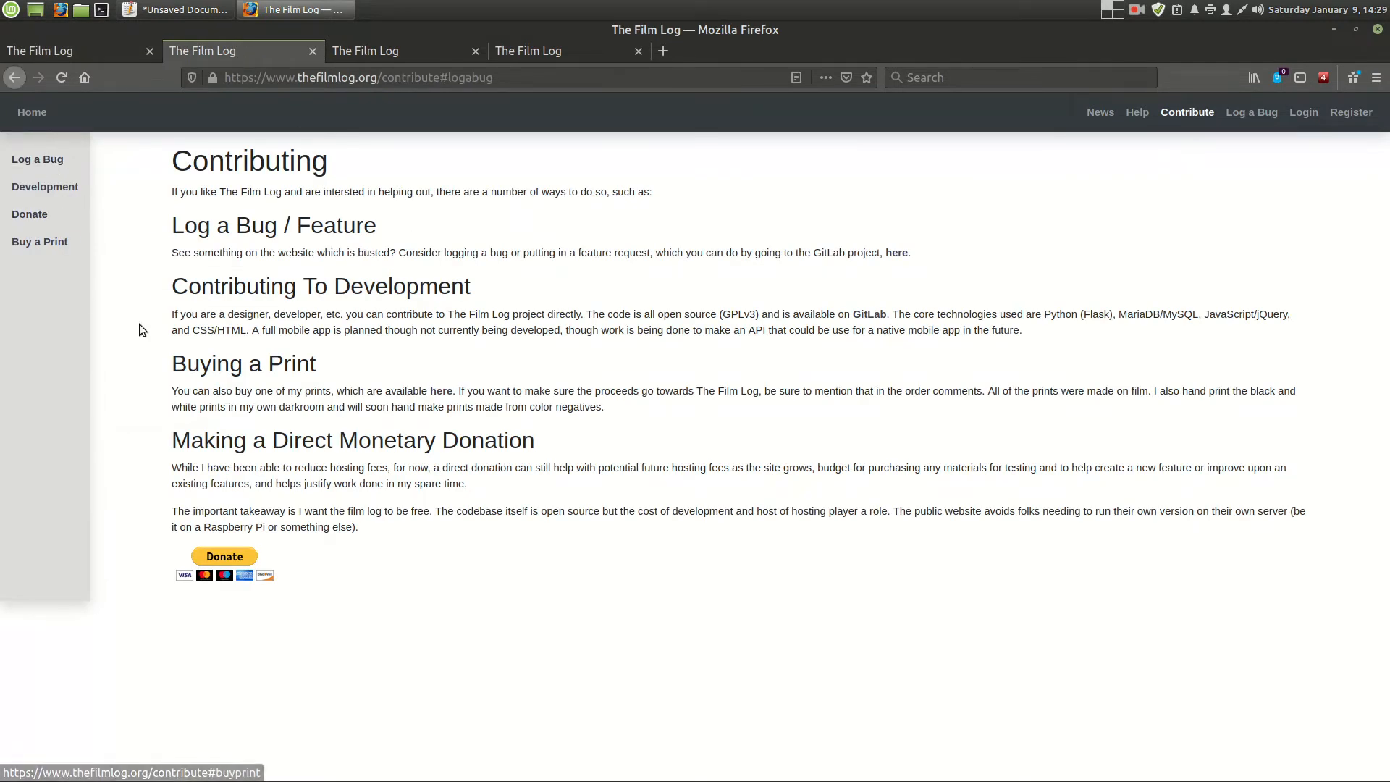
left_click(868, 314)
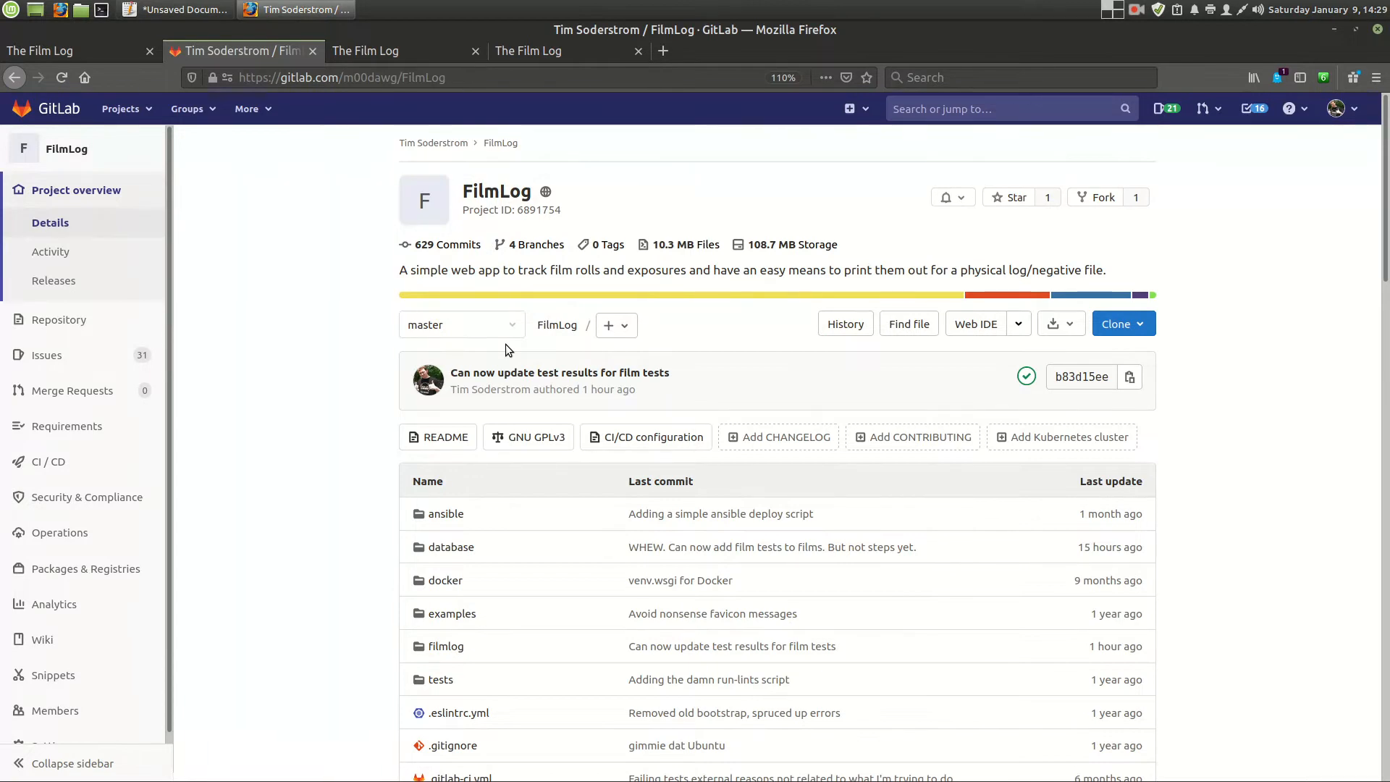
- Open the FilmLog project's issues list on GitLab and return to the localhost film tests overview
left_click(95, 55)
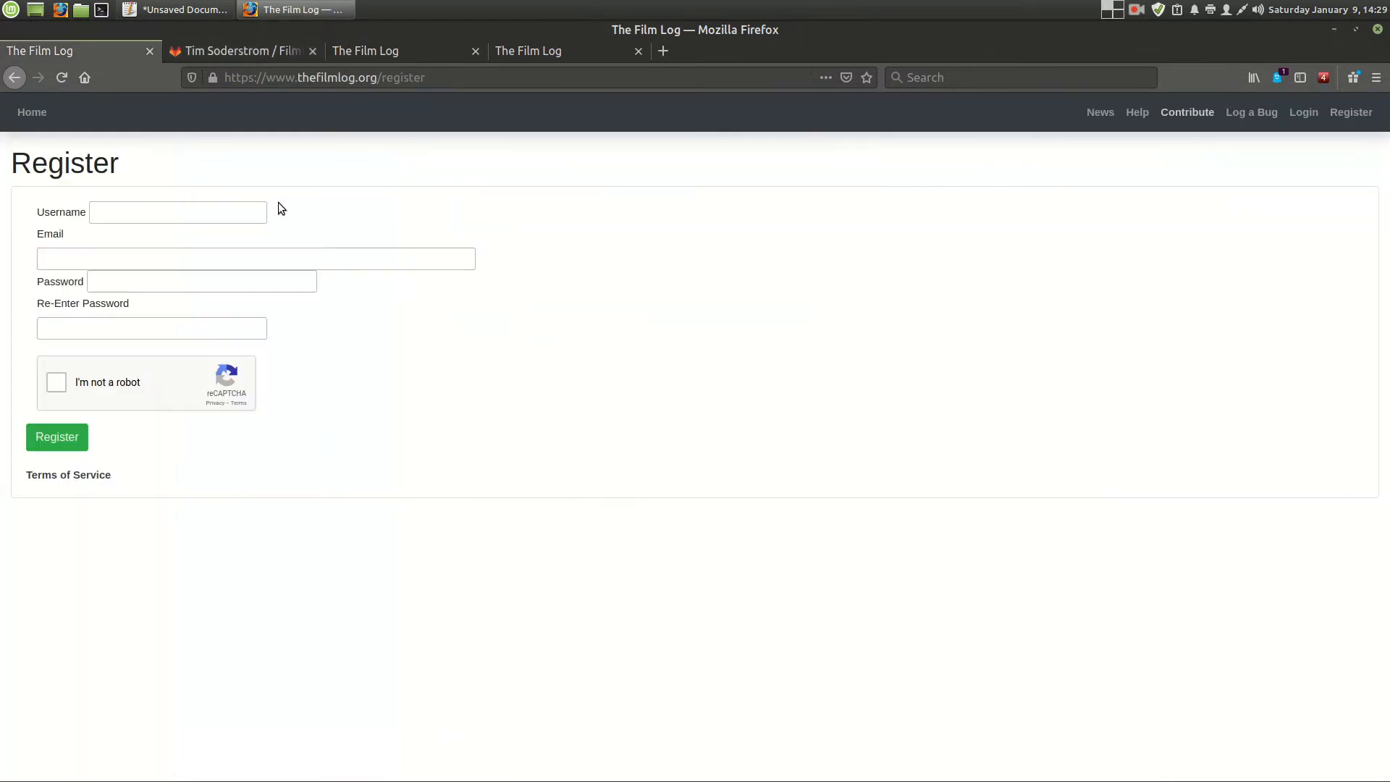
left_click(379, 55)
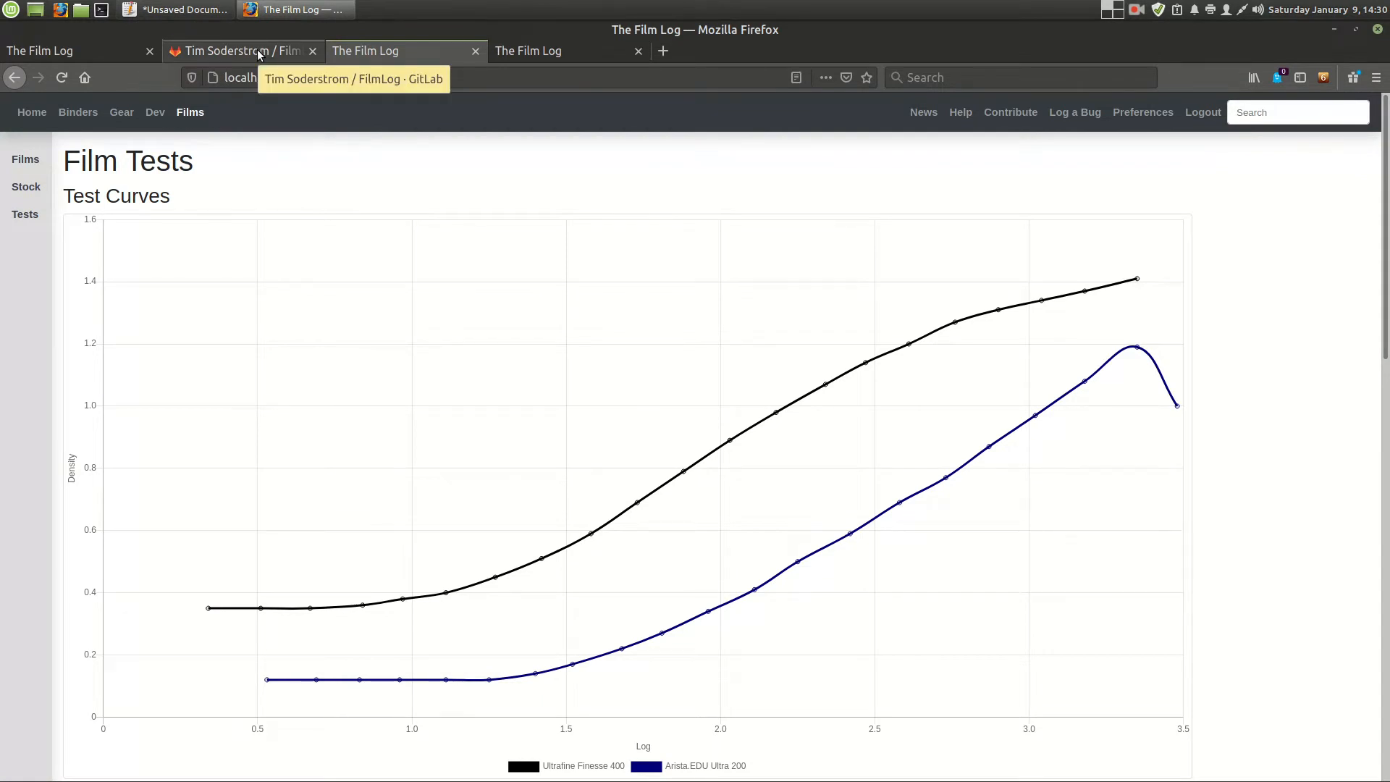
left_click(257, 49)
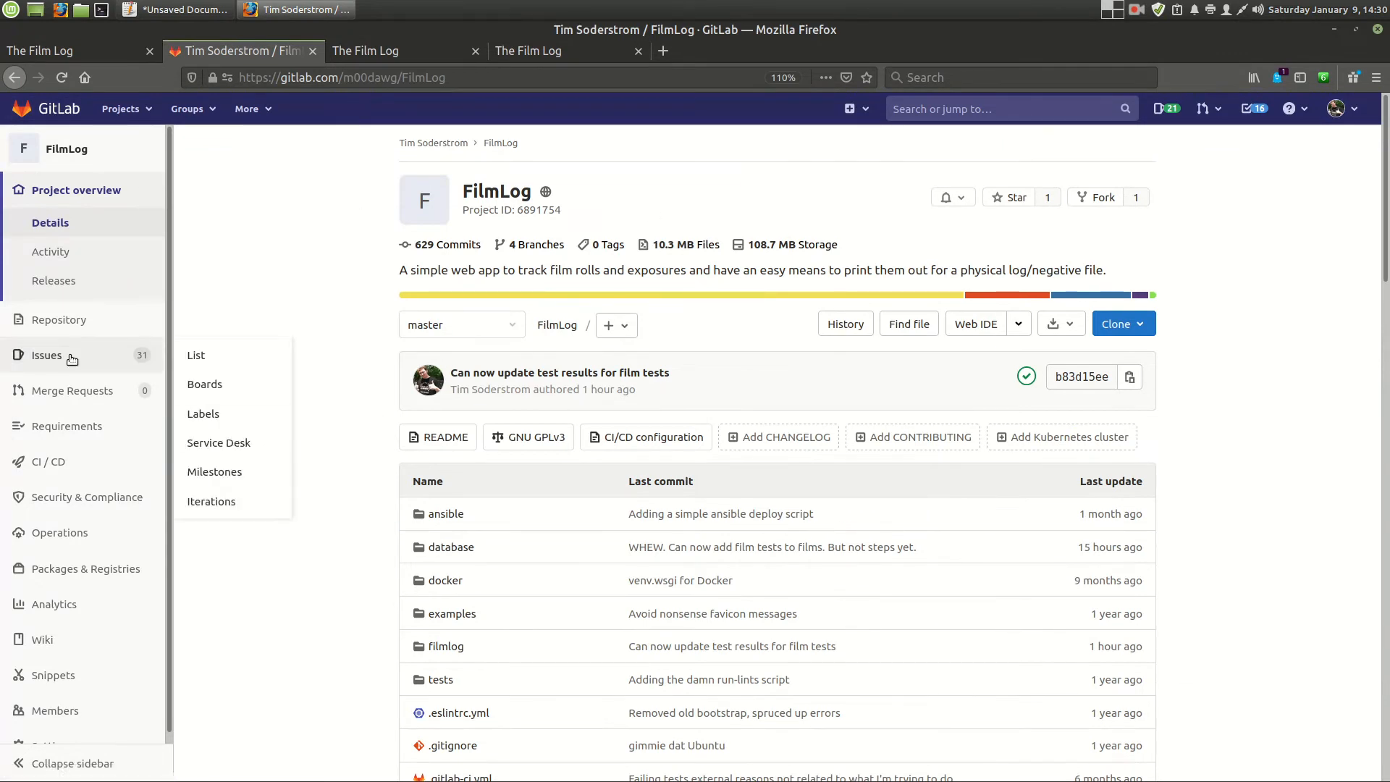
left_click(46, 355)
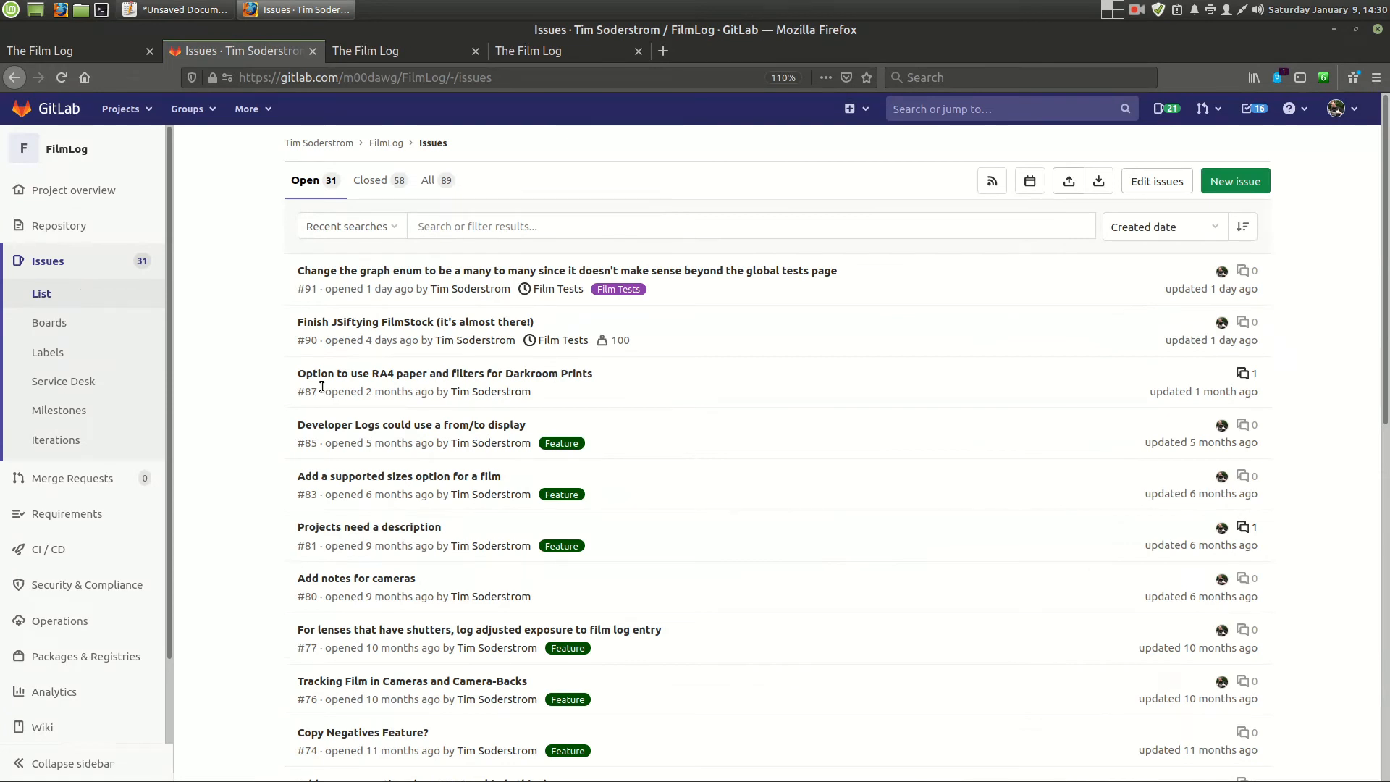
left_click(394, 50)
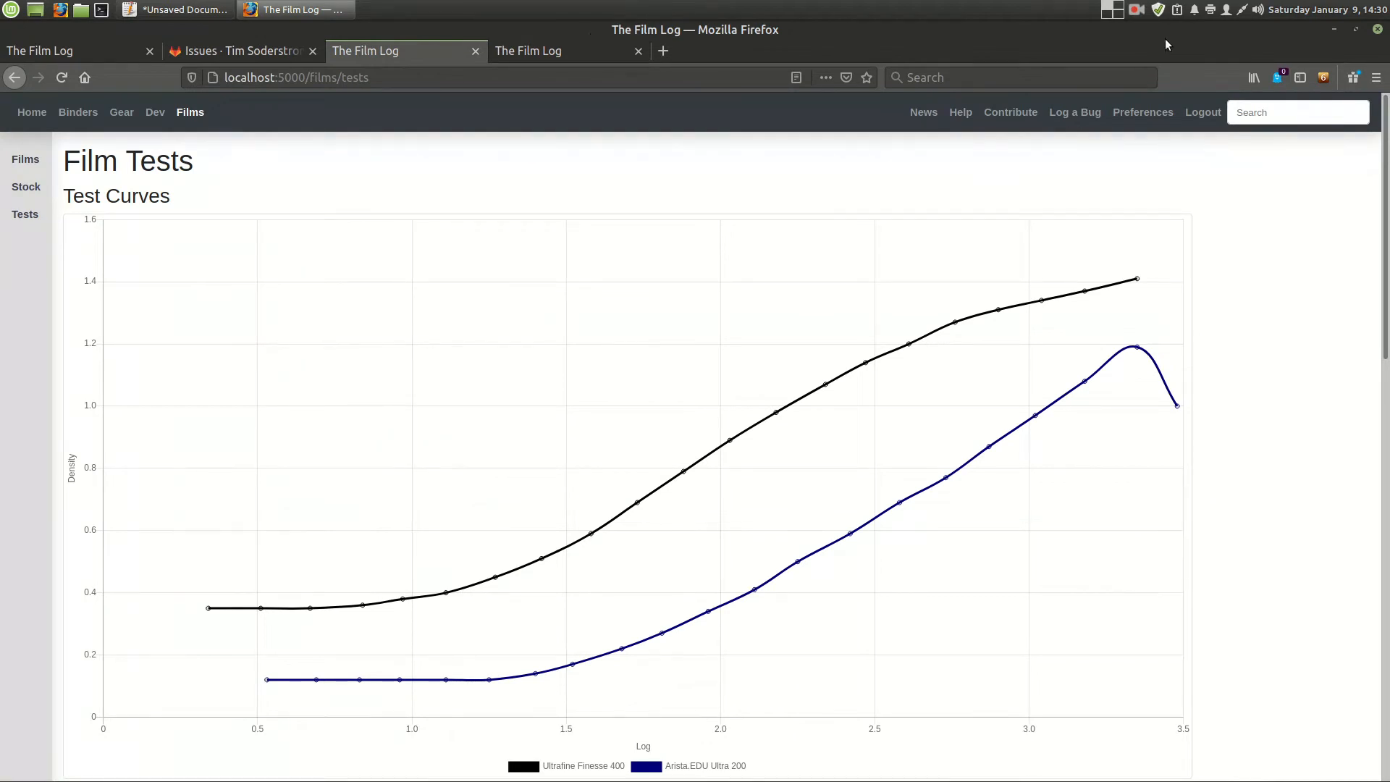
left_click(1130, 13)
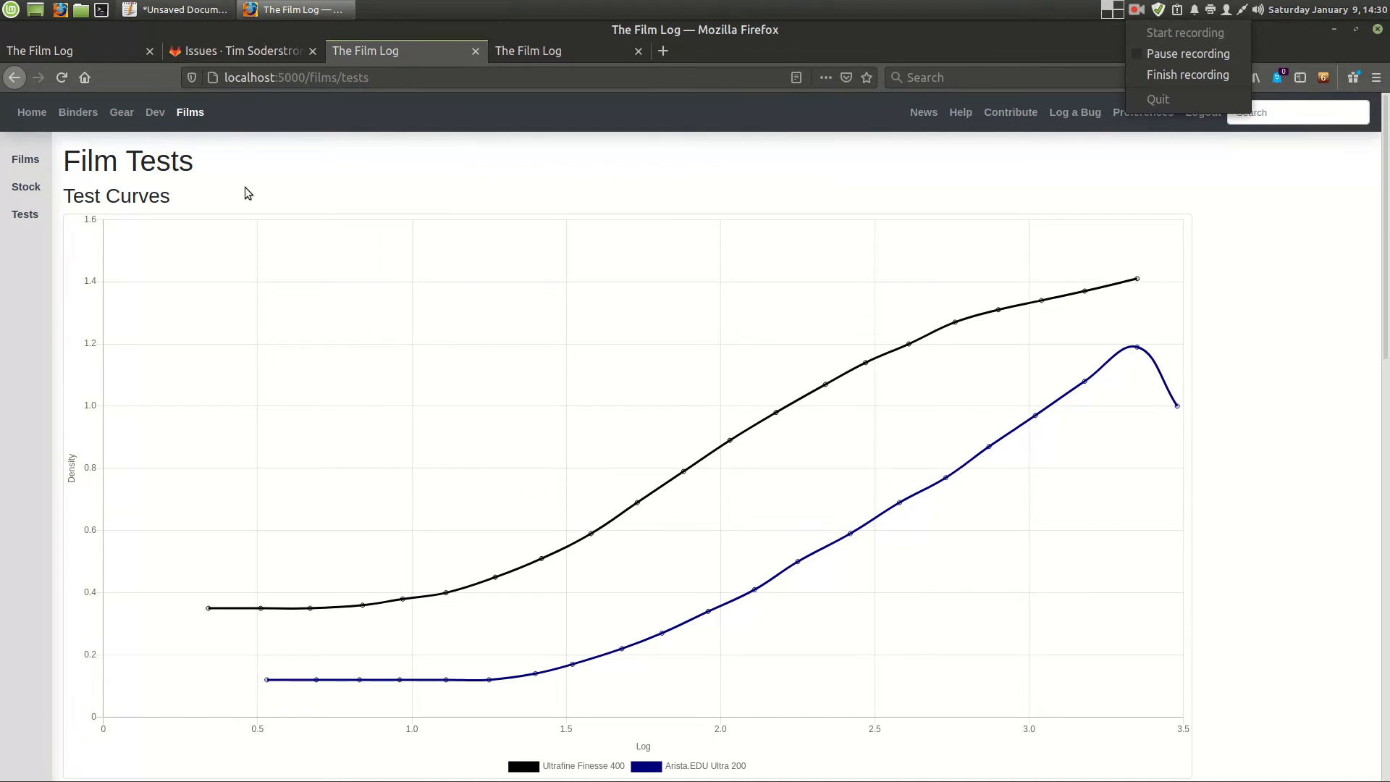
left_click(410, 163)
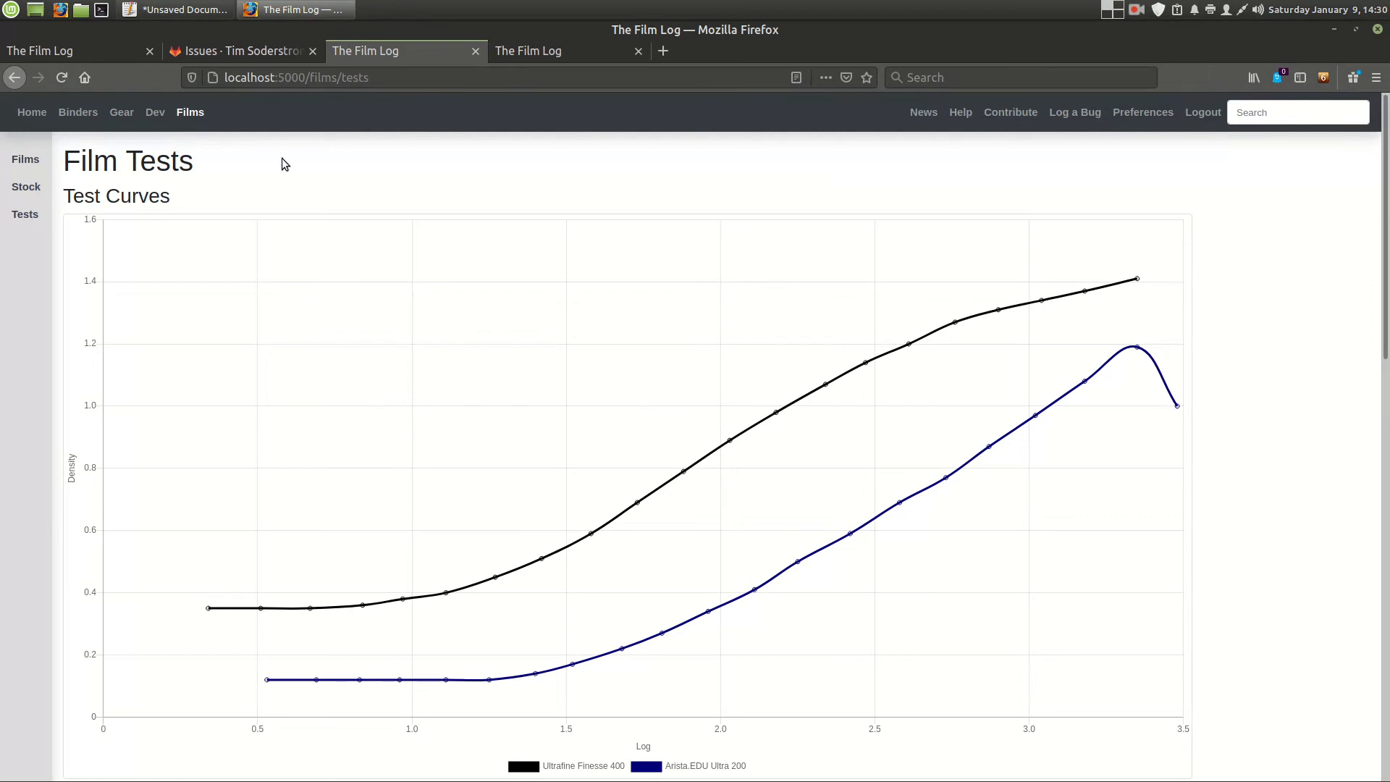
left_click(1137, 10)
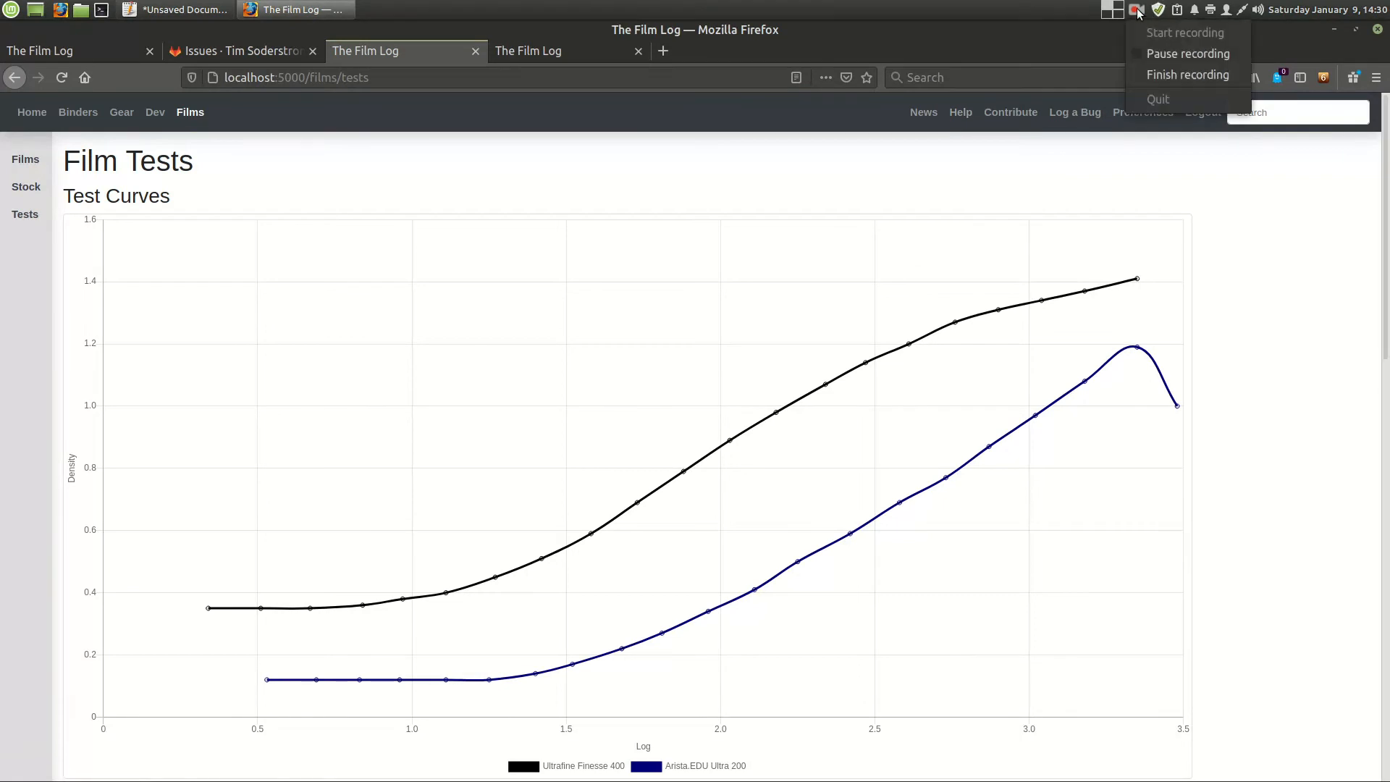